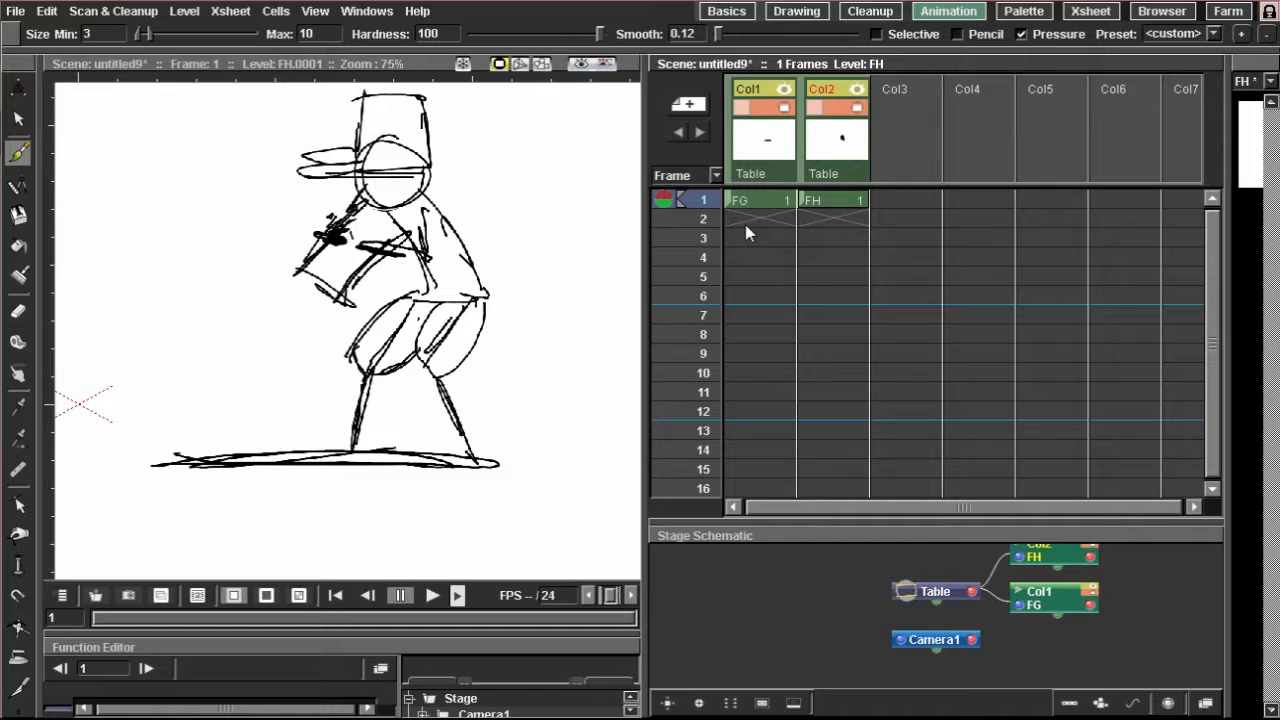
{"action": "mouse_move", "coordinate": [392, 226]}
{"action": "left_mouse_down"}
{"action": "mouse_move", "coordinate": [421, 262]}
{"action": "mouse_move", "coordinate": [430, 234]}
{"action": "mouse_move", "coordinate": [458, 268]}
{"action": "mouse_move", "coordinate": [501, 248]}
{"action": "mouse_move", "coordinate": [482, 209]}
{"action": "left_mouse_up"}
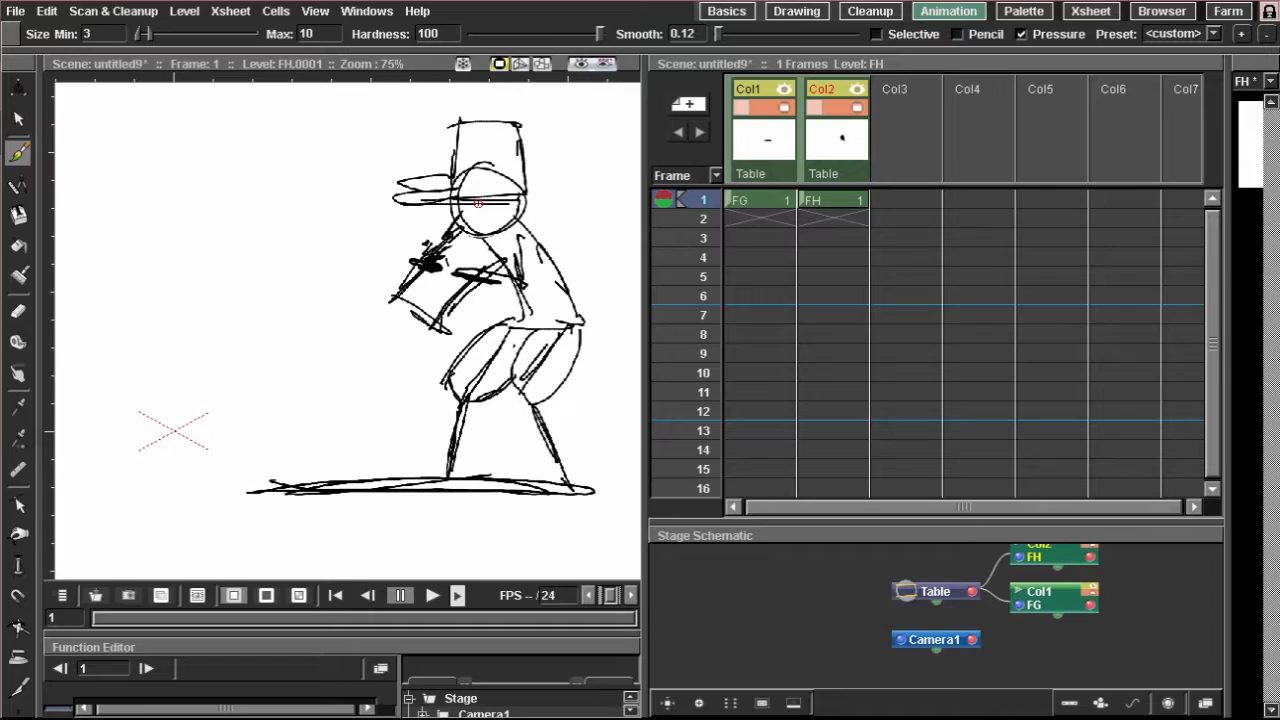
{"action": "left_click", "coordinate": [808, 201]}
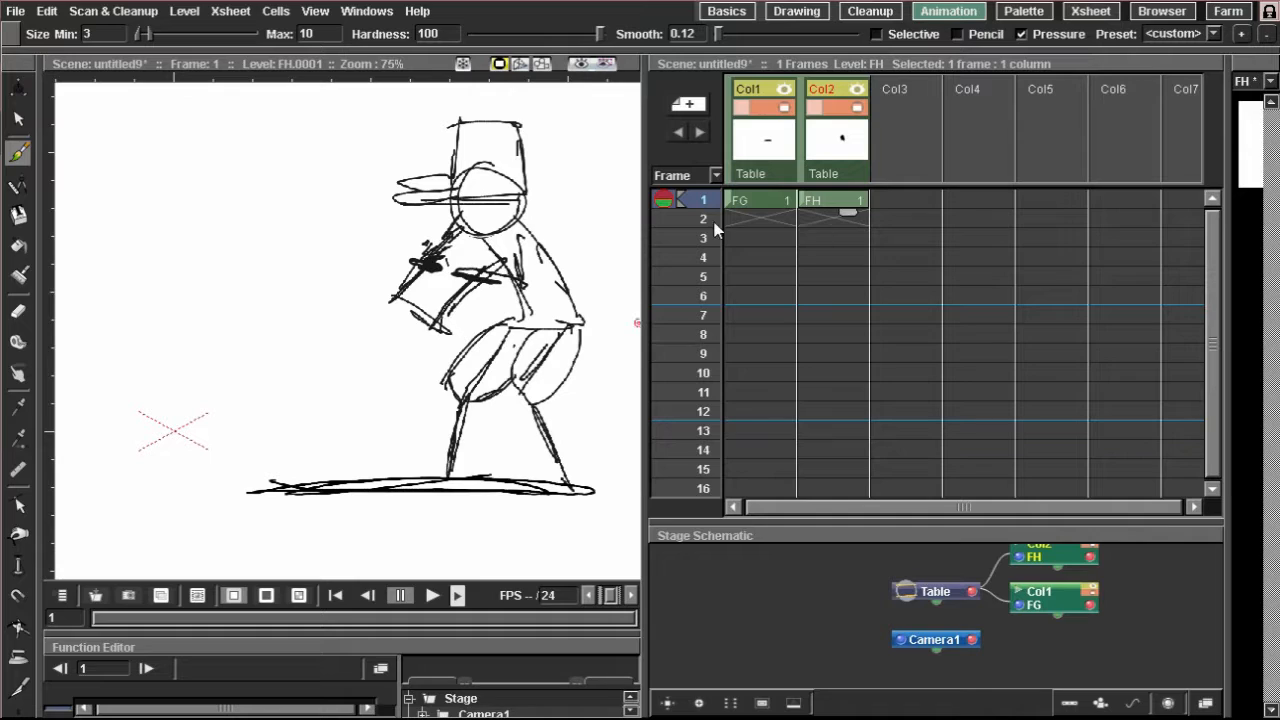
{"action": "scroll", "coordinate": [534, 274], "scroll_direction": "up", "scroll_amount": 3}
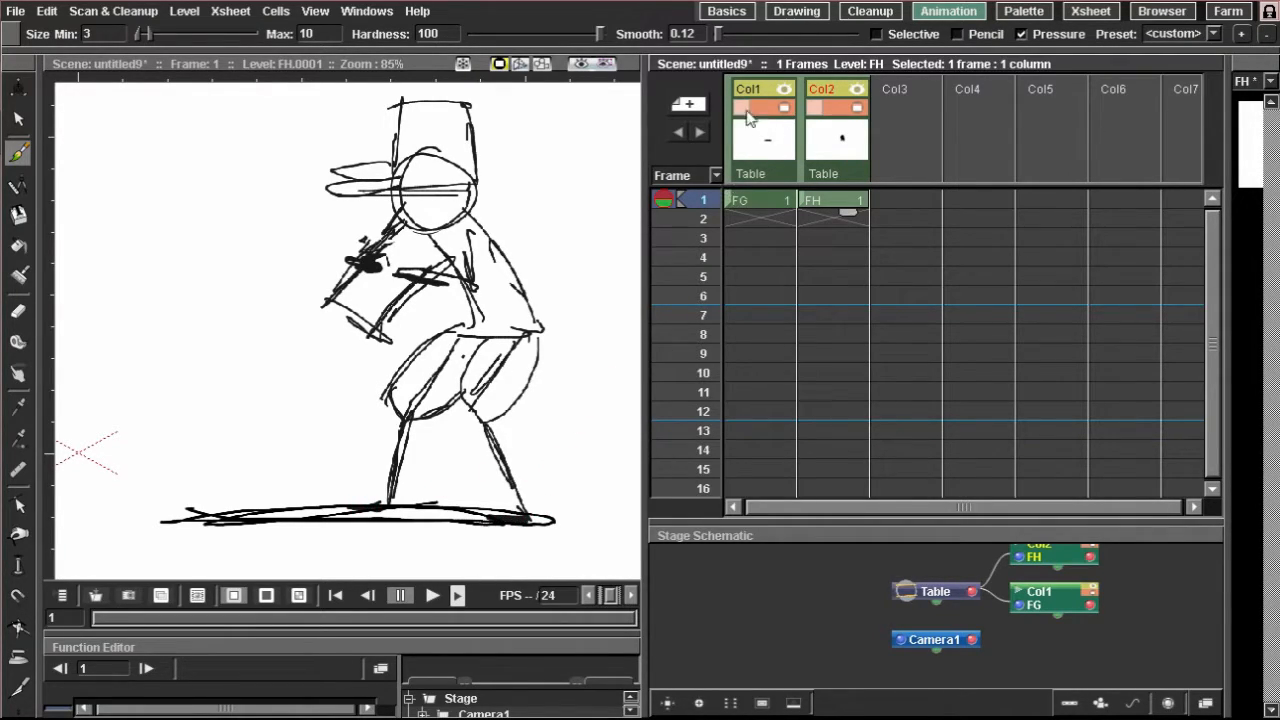
{"action": "left_click", "coordinate": [780, 197]}
{"action": "left_click", "coordinate": [816, 200]}
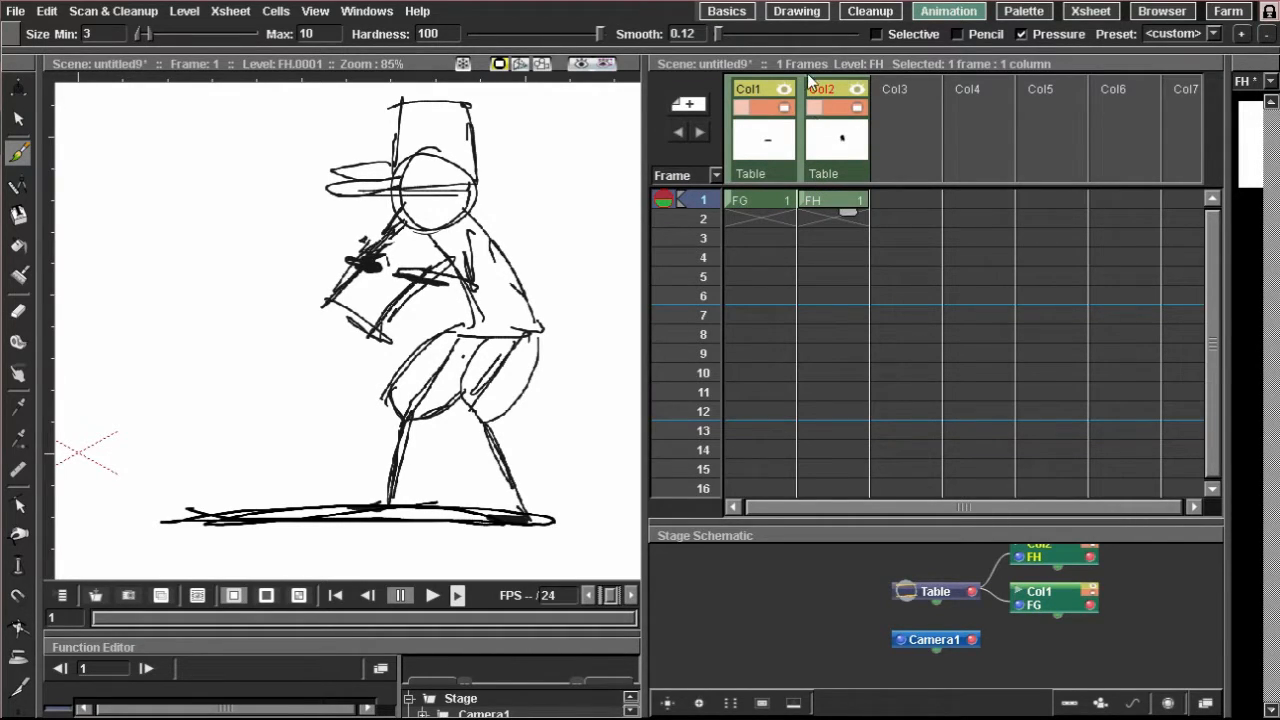
{"action": "mouse_move", "coordinate": [580, 393]}
{"action": "left_mouse_down"}
{"action": "mouse_move", "coordinate": [530, 409]}
{"action": "mouse_move", "coordinate": [594, 409]}
{"action": "left_mouse_up"}
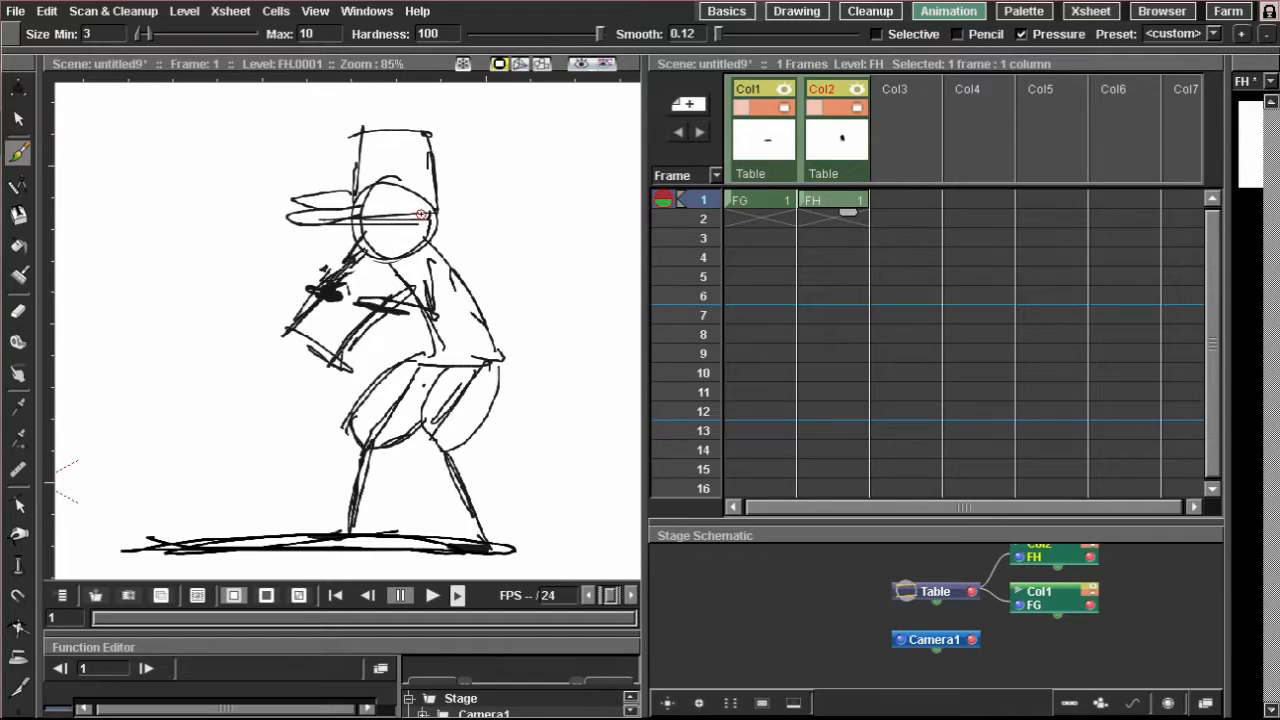
Step: Play the rendered preview of the Black kraun scene with its soundtrack enabled
{"action": "left_click", "coordinate": [16, 11]}
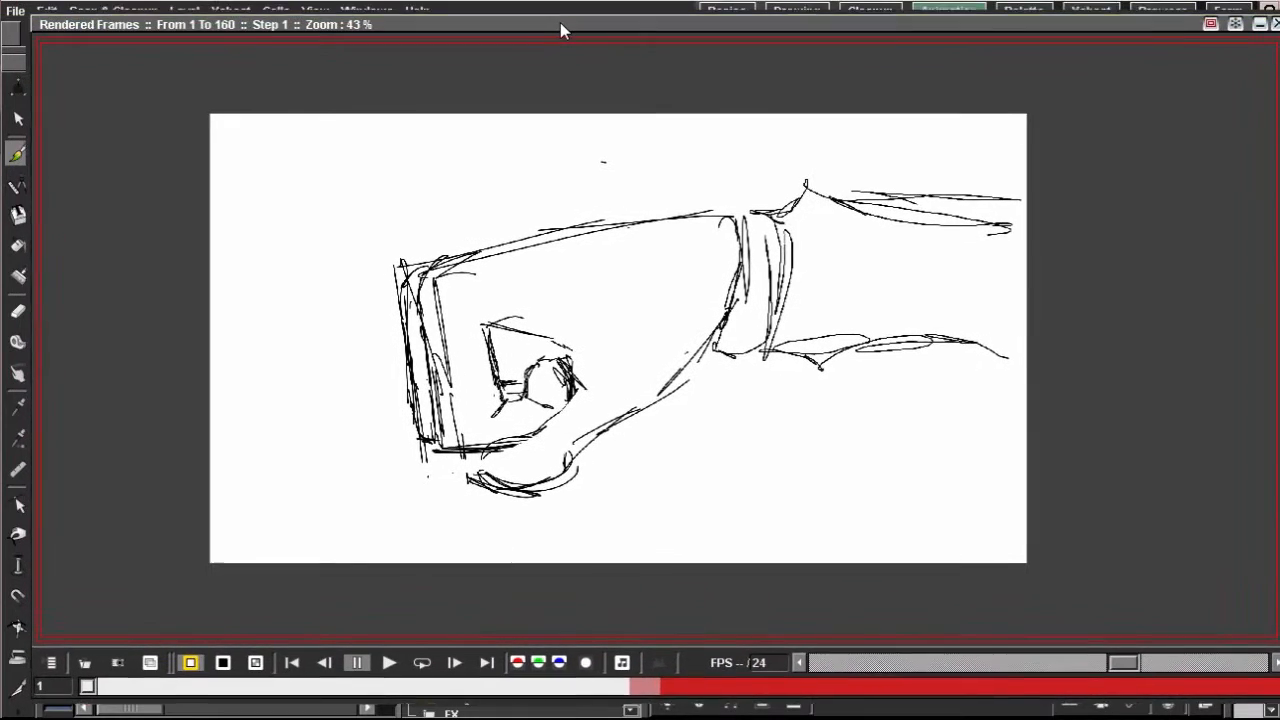
{"action": "left_click", "coordinate": [14, 12]}
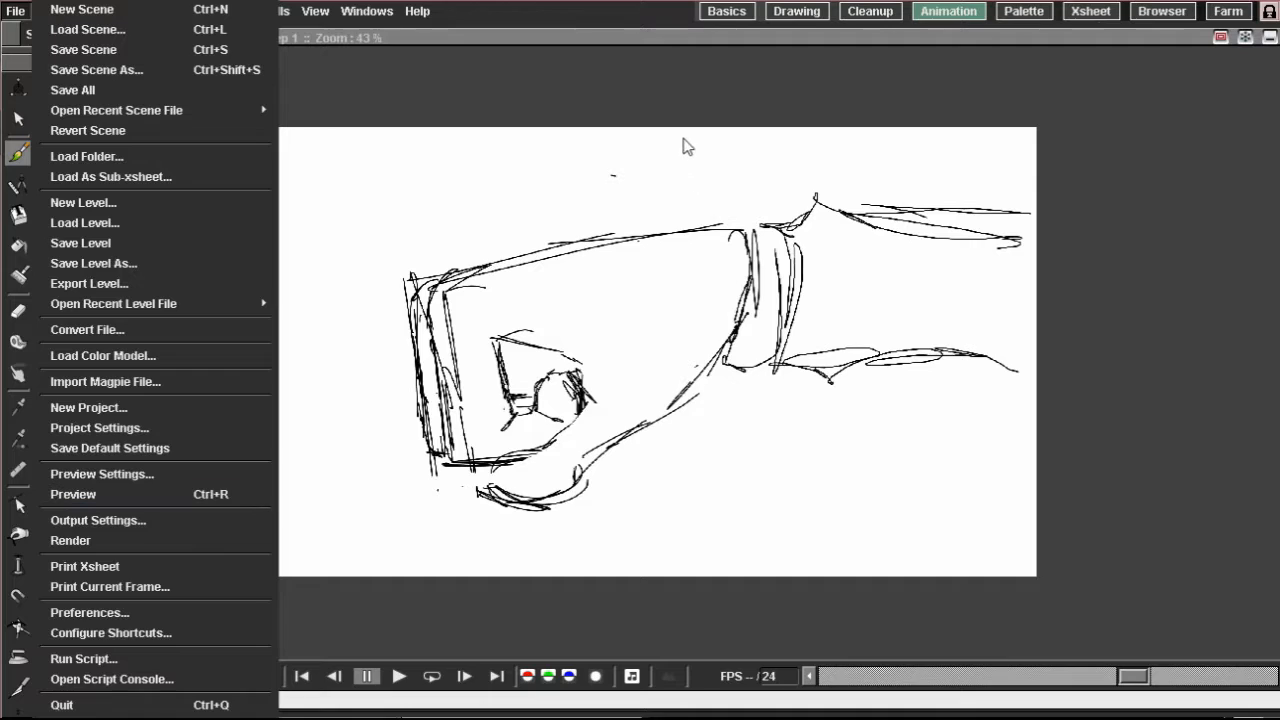
{"action": "left_click", "coordinate": [656, 52]}
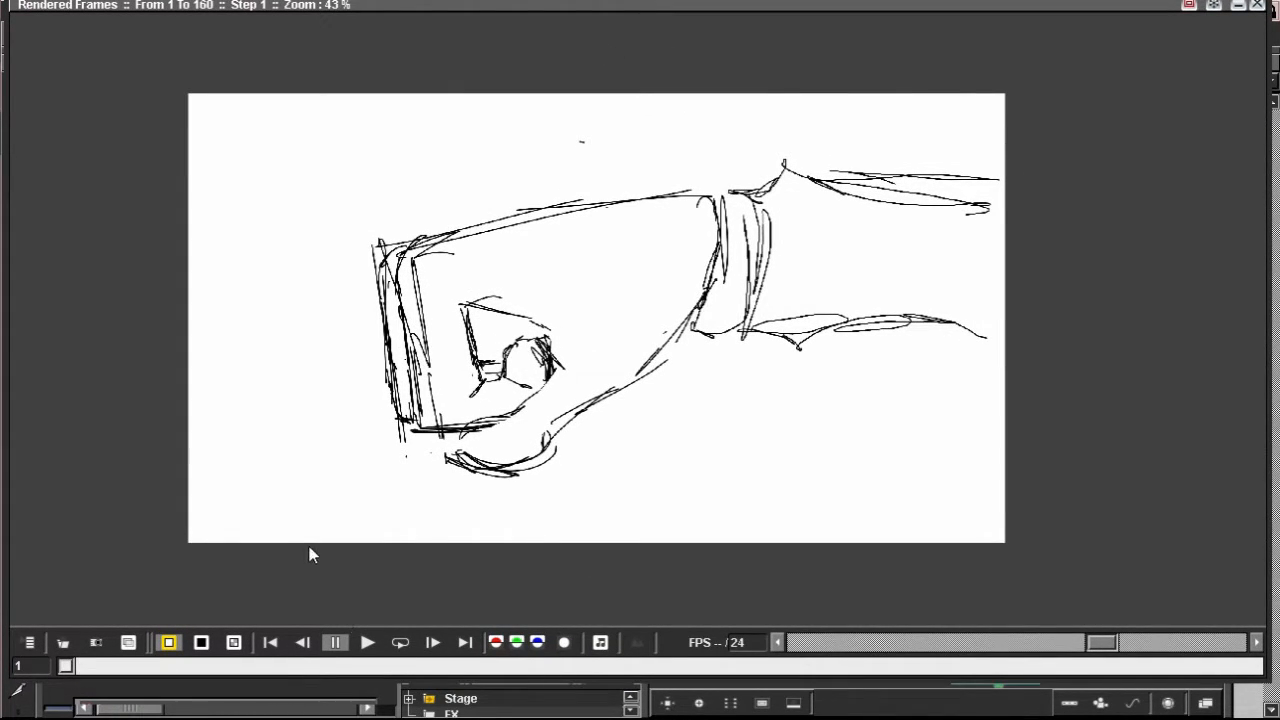
{"action": "left_click", "coordinate": [602, 644]}
{"action": "left_click", "coordinate": [367, 643]}
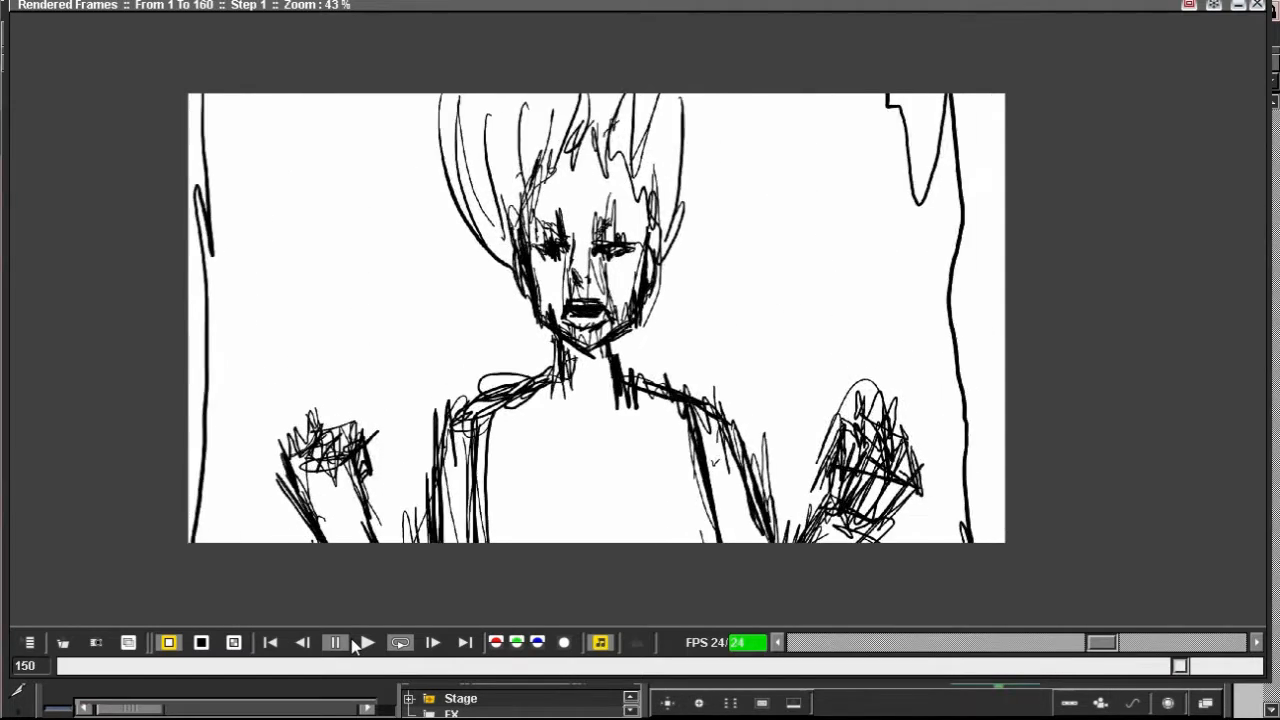
{"action": "left_click", "coordinate": [360, 643]}
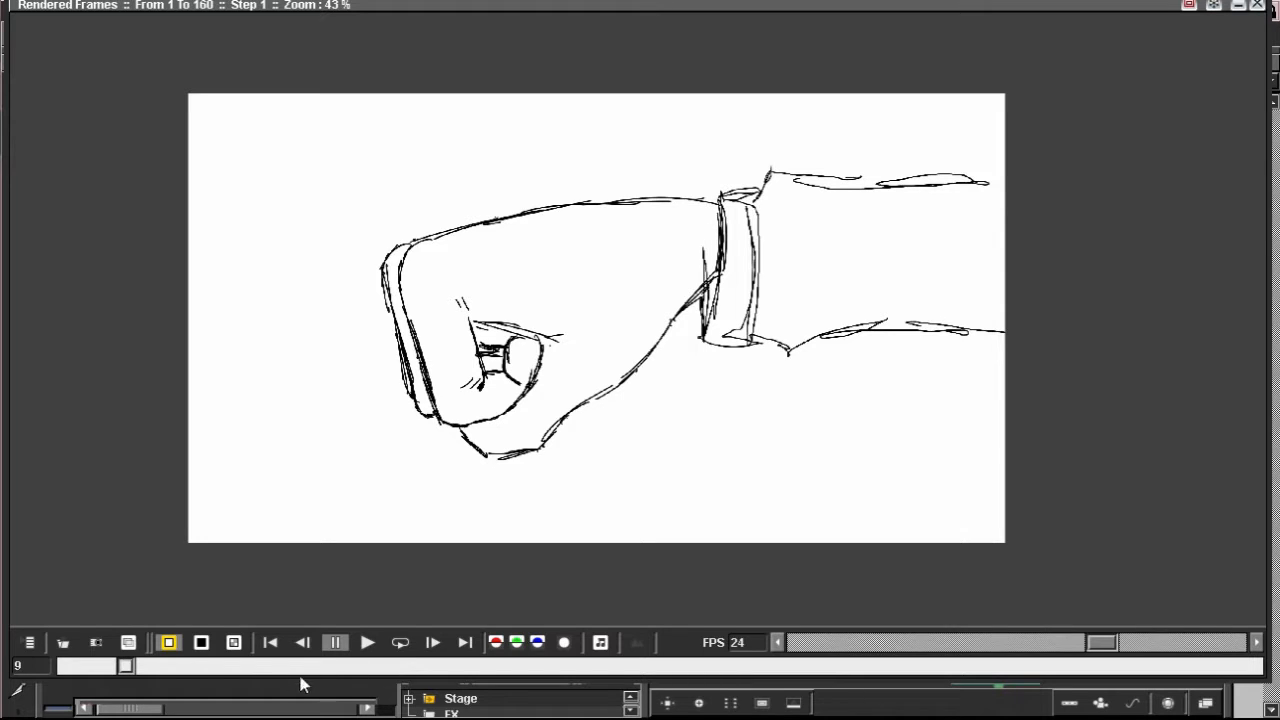
Step: Scrub the rendered preview to frame 17 to examine the hand drawing, and close the preview
{"action": "left_click", "coordinate": [131, 667]}
{"action": "mouse_move", "coordinate": [131, 667]}
{"action": "left_mouse_down"}
{"action": "mouse_move", "coordinate": [68, 667]}
{"action": "mouse_move", "coordinate": [300, 667]}
{"action": "mouse_move", "coordinate": [110, 666]}
{"action": "mouse_move", "coordinate": [205, 668]}
{"action": "mouse_move", "coordinate": [67, 630]}
{"action": "mouse_move", "coordinate": [206, 663]}
{"action": "mouse_move", "coordinate": [217, 674]}
{"action": "mouse_move", "coordinate": [155, 669]}
{"action": "mouse_move", "coordinate": [238, 696]}
{"action": "mouse_move", "coordinate": [112, 676]}
{"action": "mouse_move", "coordinate": [200, 676]}
{"action": "mouse_move", "coordinate": [103, 676]}
{"action": "mouse_move", "coordinate": [185, 670]}
{"action": "left_mouse_up"}
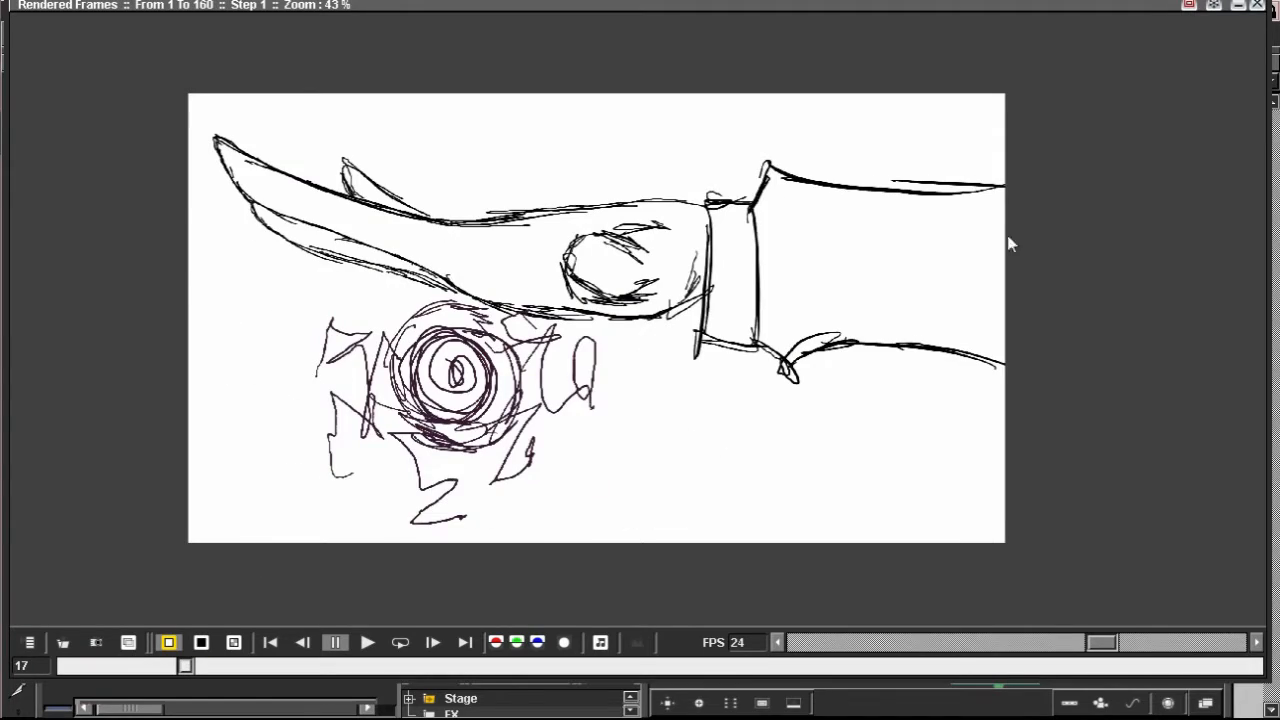
{"action": "left_click", "coordinate": [1257, 5]}
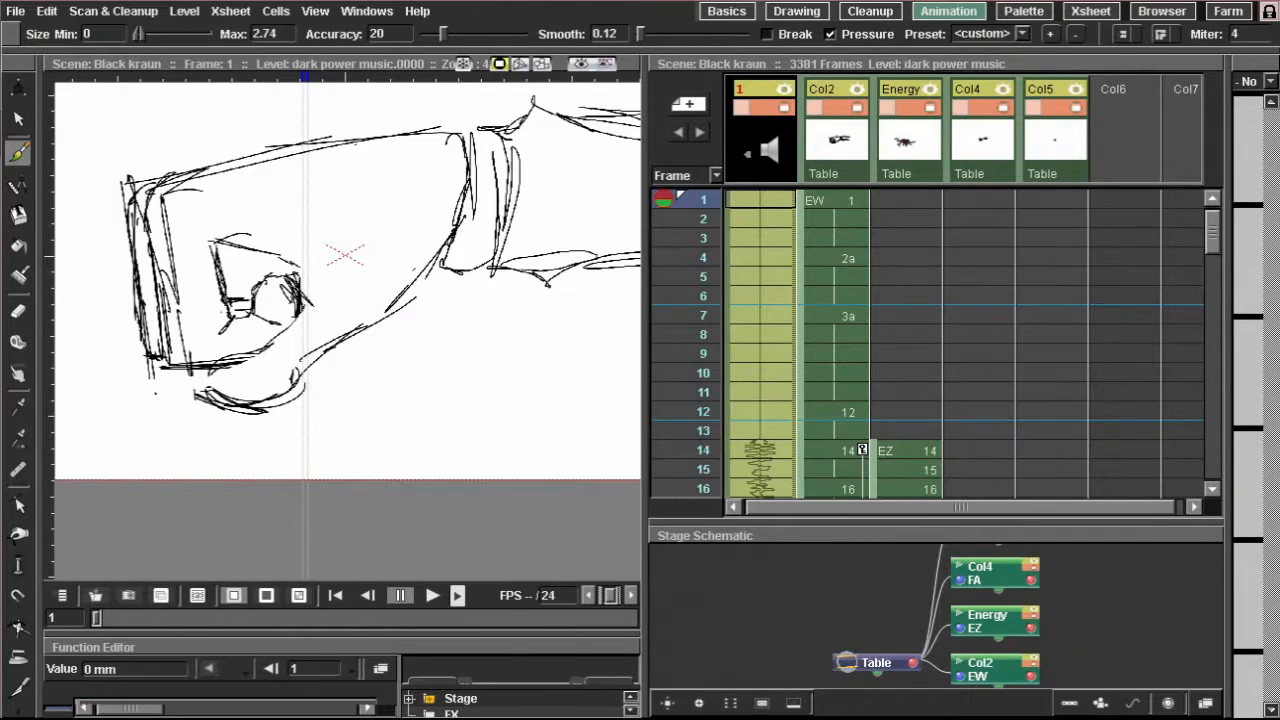
Step: Open the recent scene Bazooka mania.tnz and bring the standing character into view
{"action": "left_click", "coordinate": [15, 11]}
{"action": "mouse_move", "coordinate": [157, 109]}
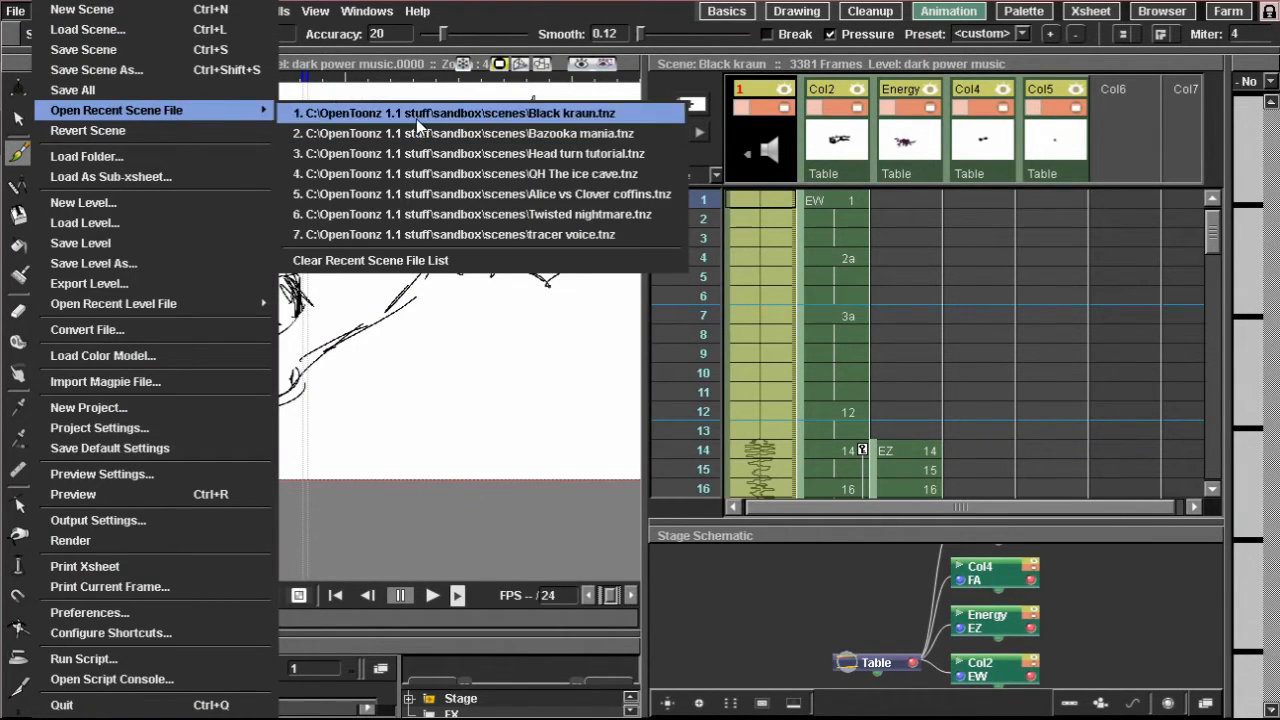
{"action": "left_click", "coordinate": [417, 130]}
{"action": "scroll", "coordinate": [521, 246], "scroll_direction": "down", "scroll_amount": 1}
{"action": "left_click_drag", "start_coordinate": [521, 246], "coordinate": [289, 257]}
{"action": "scroll", "coordinate": [289, 257], "scroll_direction": "down", "scroll_amount": 3}
{"action": "scroll", "coordinate": [423, 243], "scroll_direction": "down", "scroll_amount": 1}
{"action": "left_click_drag", "start_coordinate": [423, 243], "coordinate": [412, 276]}
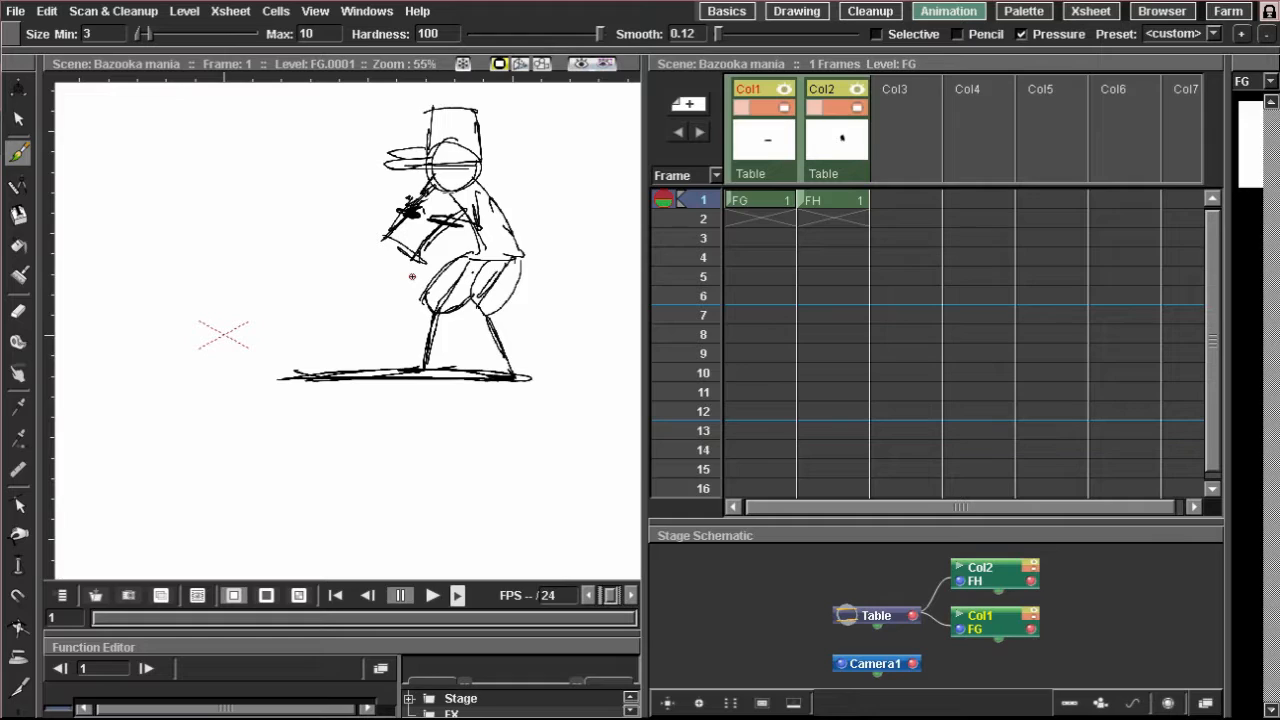
{"action": "left_click", "coordinate": [851, 204]}
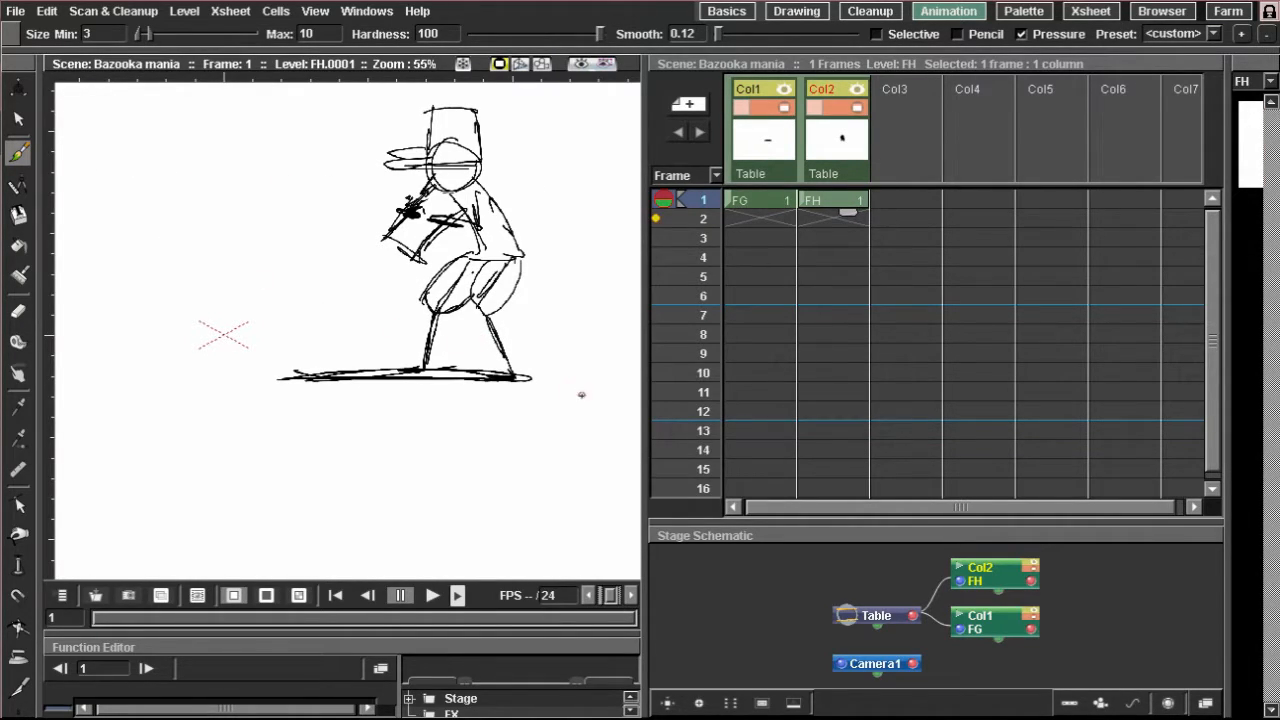
{"action": "mouse_move", "coordinate": [579, 330]}
{"action": "left_mouse_down"}
{"action": "mouse_move", "coordinate": [544, 312]}
{"action": "mouse_move", "coordinate": [577, 384]}
{"action": "left_mouse_up"}
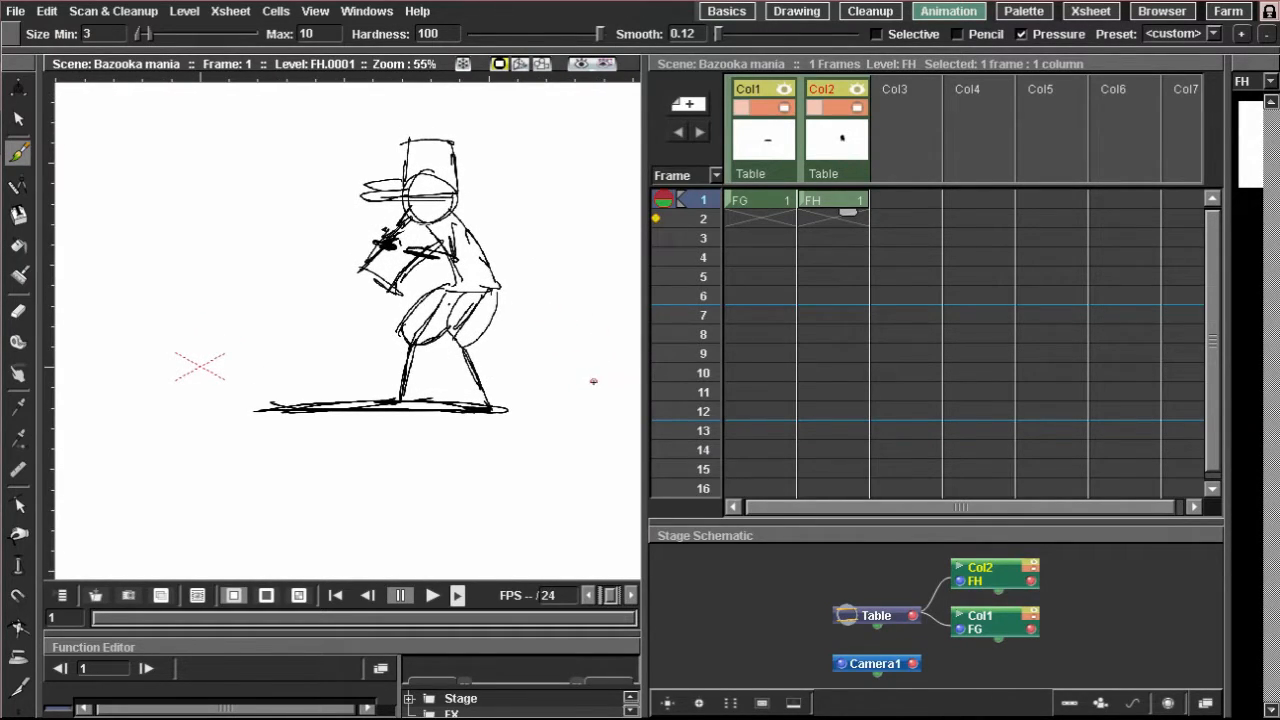
{"action": "scroll", "coordinate": [530, 290], "scroll_direction": "up", "scroll_amount": 3}
{"action": "scroll", "coordinate": [565, 281], "scroll_direction": "down", "scroll_amount": 1}
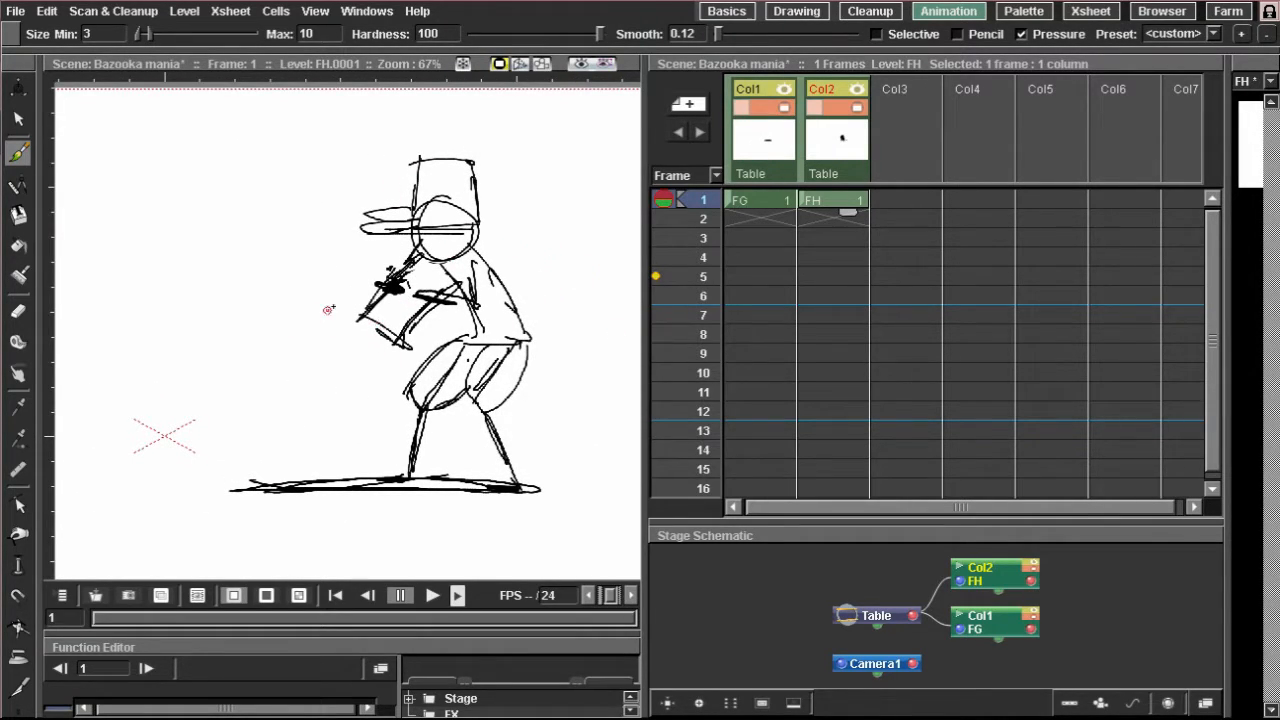
{"action": "left_click_drag", "start_coordinate": [338, 294], "coordinate": [350, 304]}
{"action": "key", "text": "ctrl+z"}
{"action": "key", "text": "ctrl+z"}
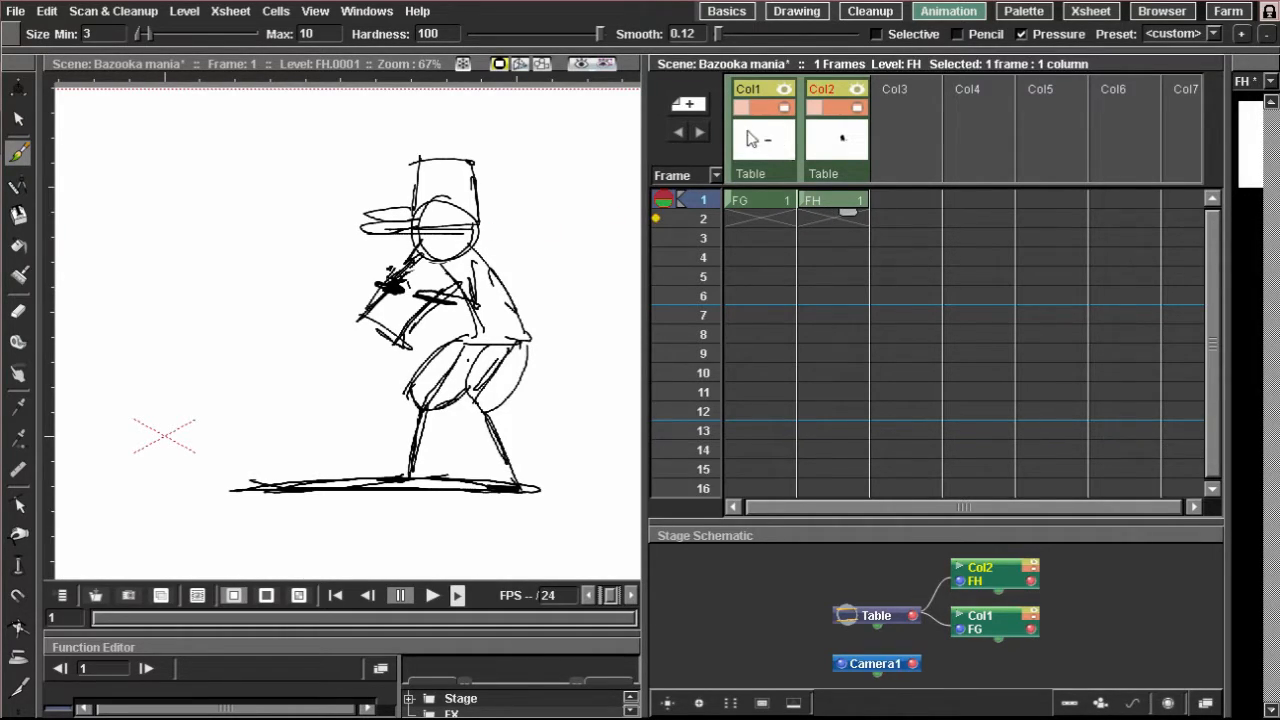
Step: Activate onion skin while on the empty frame 2 of Col2
{"action": "left_click", "coordinate": [838, 220]}
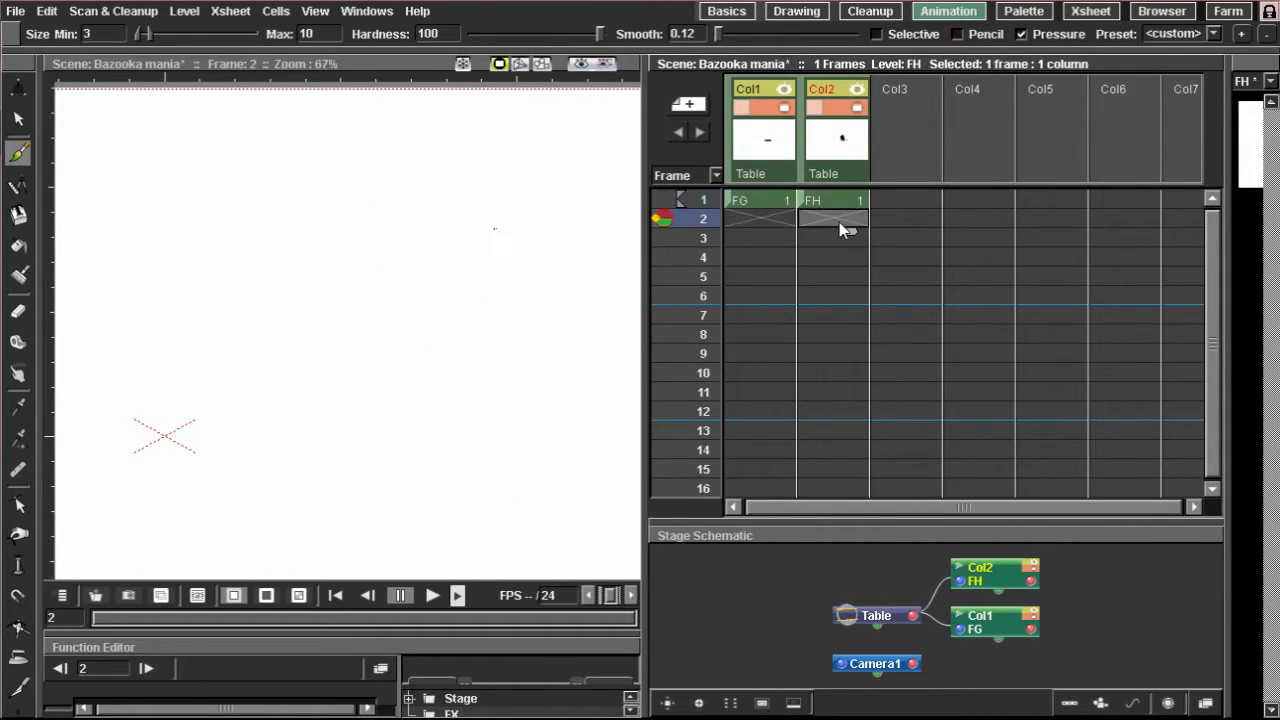
{"action": "right_click", "coordinate": [431, 292]}
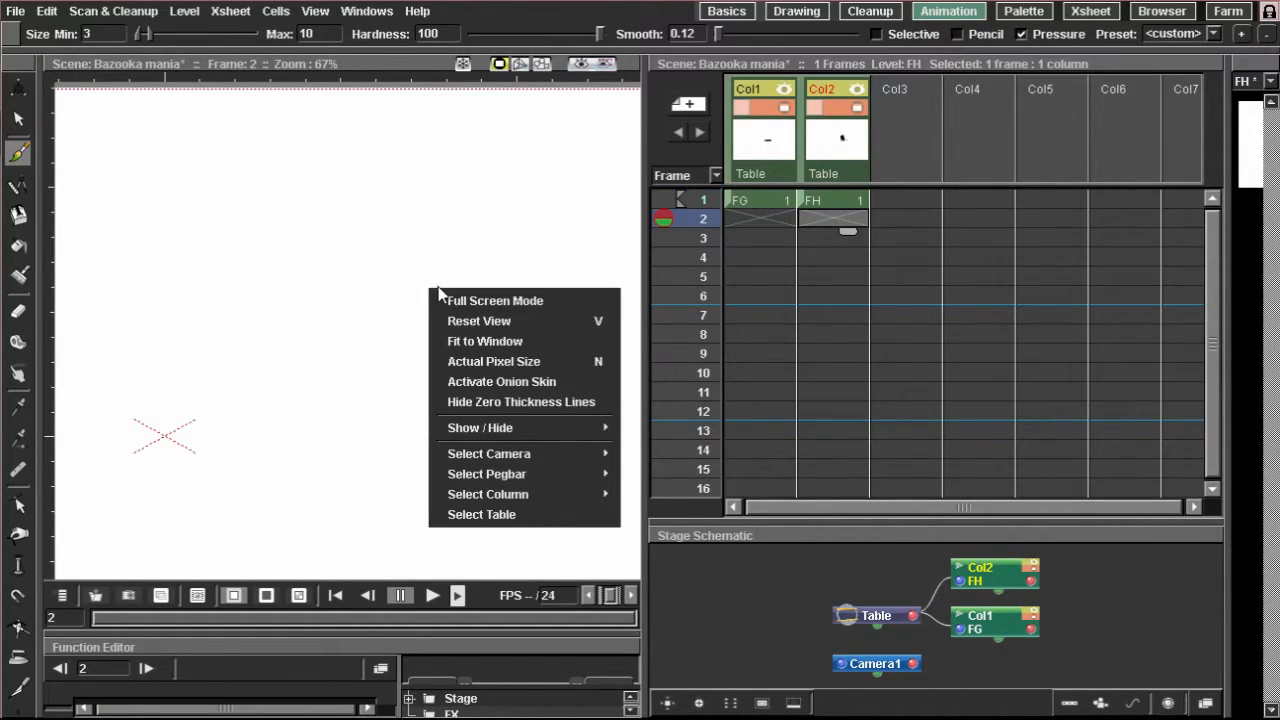
{"action": "left_click", "coordinate": [482, 379]}
Step: Extend the ground drawing FG in Col1 so that it is held through frame 17
{"action": "left_click_drag", "start_coordinate": [474, 213], "coordinate": [466, 208]}
{"action": "left_click", "coordinate": [757, 200]}
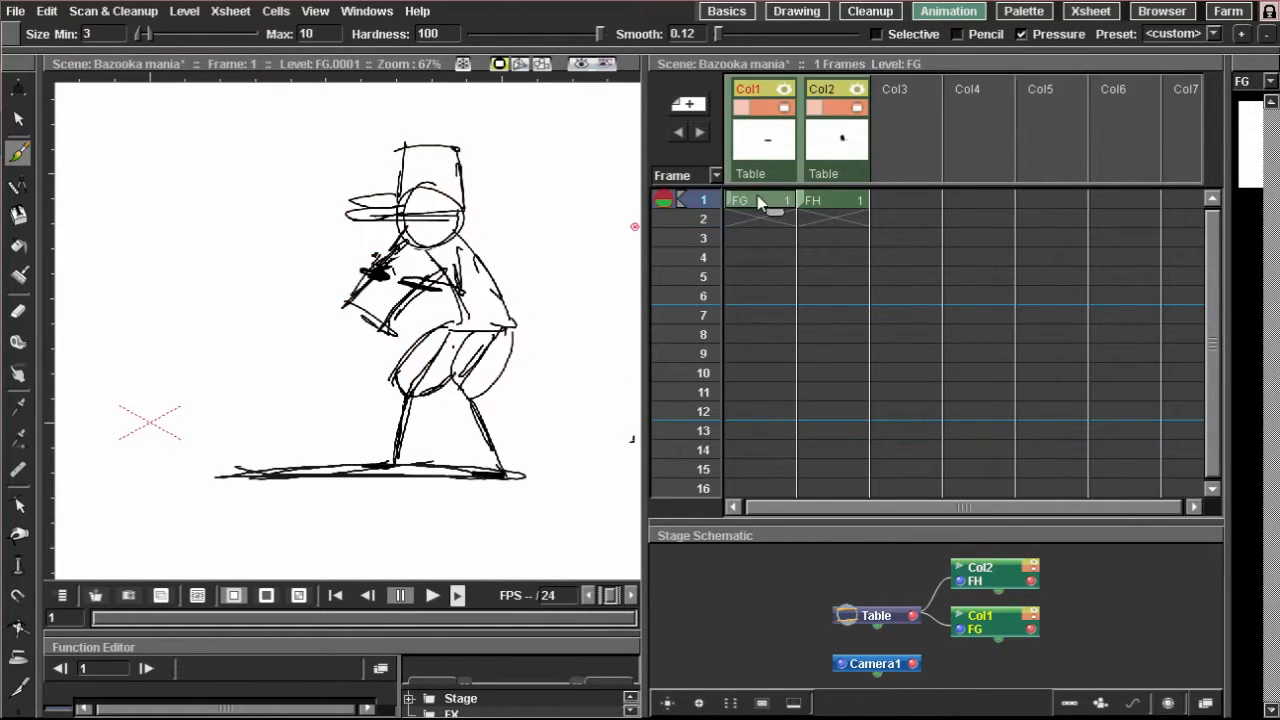
{"action": "left_click_drag", "start_coordinate": [780, 218], "coordinate": [765, 507]}
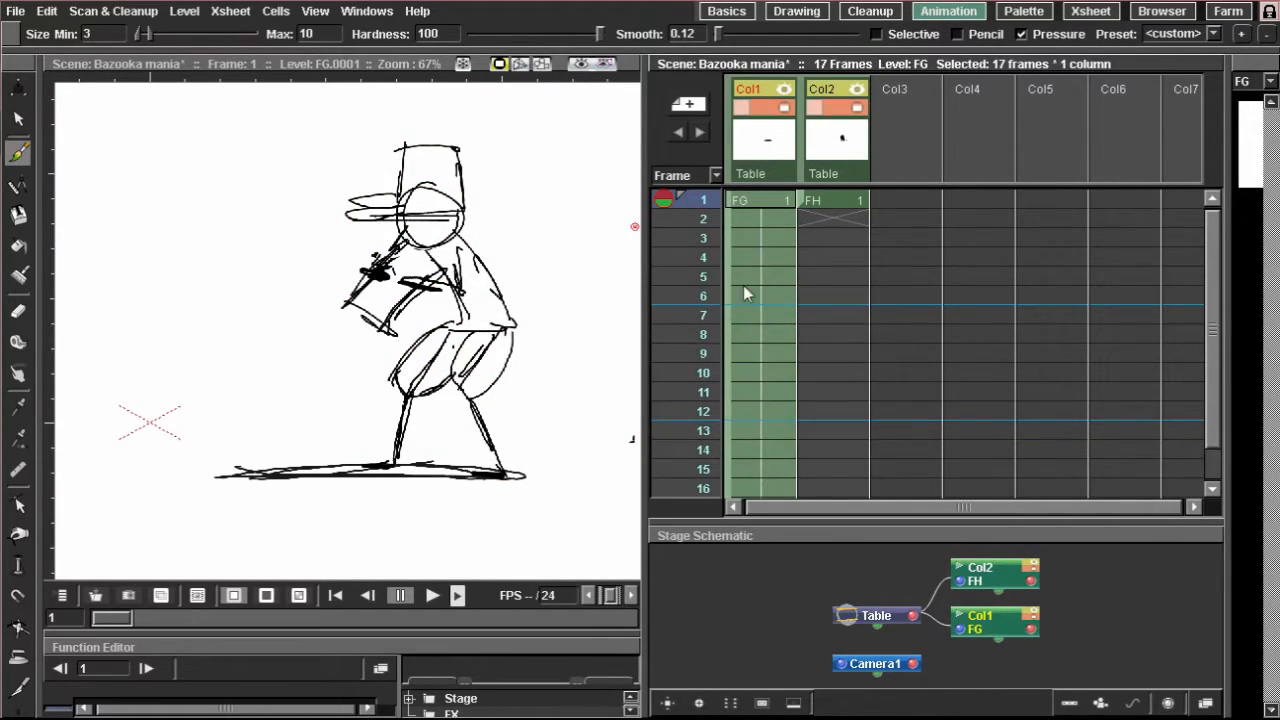
Step: On frame 2 of Col2, draw the character's round head over the onion-skinned first pose
{"action": "left_click", "coordinate": [824, 200]}
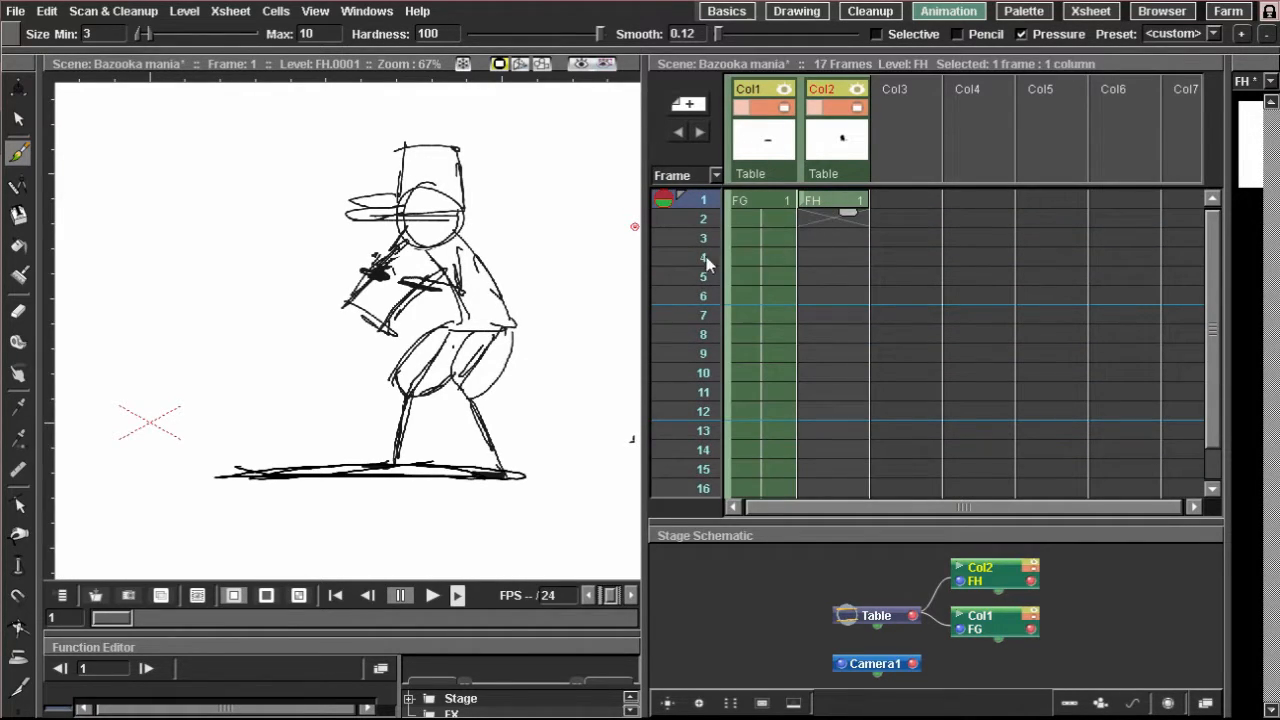
{"action": "left_click", "coordinate": [822, 220]}
{"action": "left_click_drag", "start_coordinate": [424, 236], "coordinate": [408, 214]}
{"action": "scroll", "coordinate": [408, 214], "scroll_direction": "up", "scroll_amount": 2}
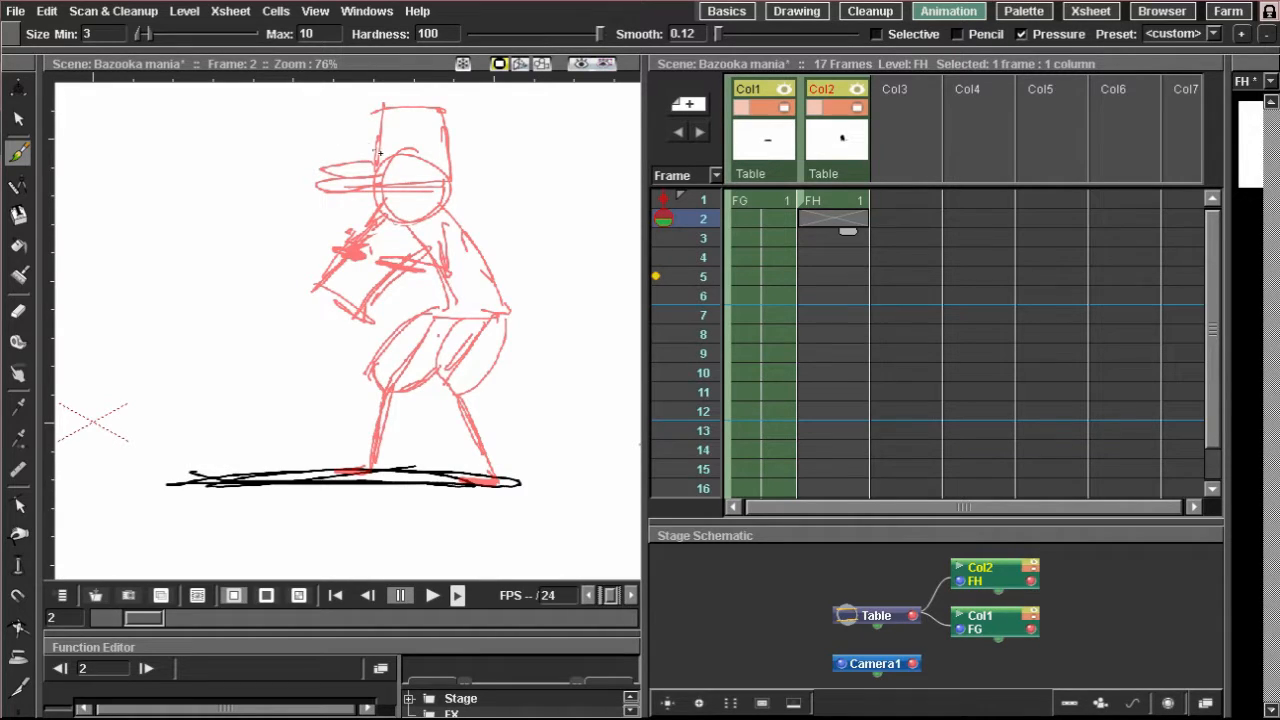
{"action": "mouse_move", "coordinate": [420, 163]}
{"action": "left_mouse_down"}
{"action": "mouse_move", "coordinate": [400, 150]}
{"action": "mouse_move", "coordinate": [445, 195]}
{"action": "mouse_move", "coordinate": [423, 190]}
{"action": "left_mouse_up"}
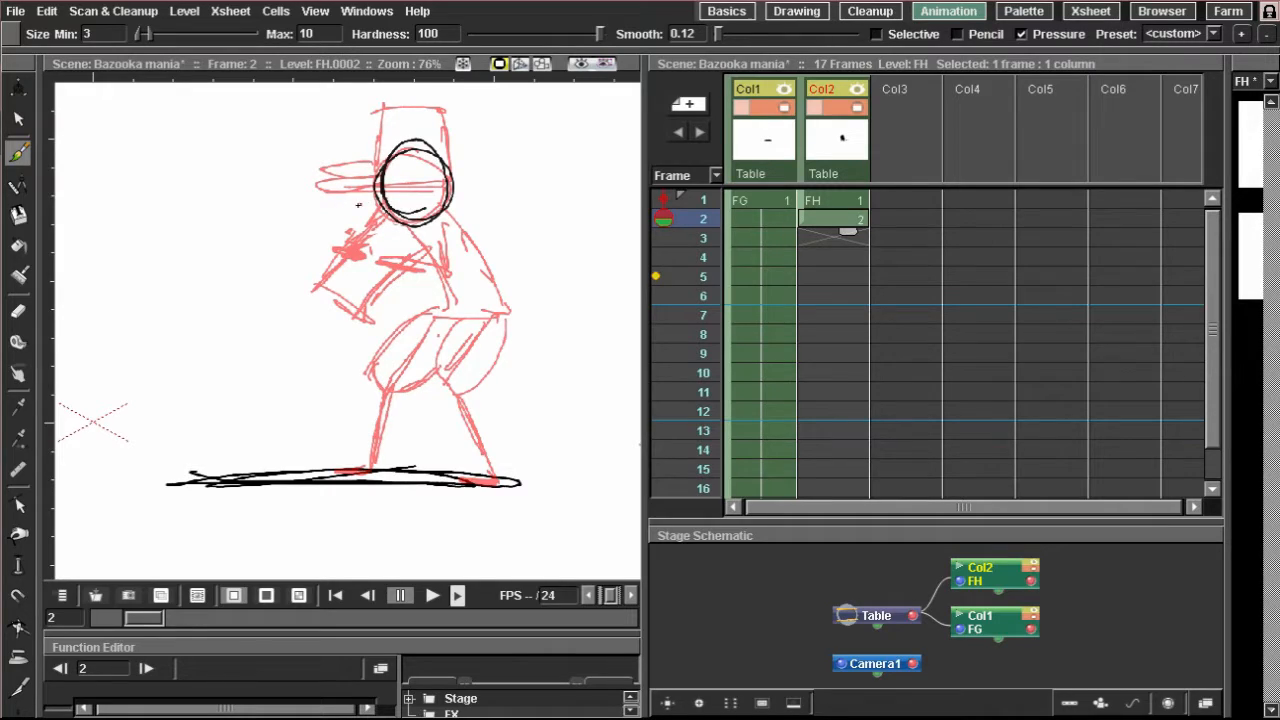
Step: Draw the bazooka raised level in front of the head, with the bent arms holding it
{"action": "mouse_move", "coordinate": [382, 192]}
{"action": "left_mouse_down"}
{"action": "mouse_move", "coordinate": [266, 191]}
{"action": "mouse_move", "coordinate": [283, 248]}
{"action": "left_mouse_up"}
{"action": "mouse_move", "coordinate": [291, 196]}
{"action": "left_mouse_down"}
{"action": "mouse_move", "coordinate": [294, 250]}
{"action": "mouse_move", "coordinate": [398, 244]}
{"action": "mouse_move", "coordinate": [333, 246]}
{"action": "mouse_move", "coordinate": [405, 286]}
{"action": "left_mouse_up"}
{"action": "left_click_drag", "start_coordinate": [465, 245], "coordinate": [406, 282]}
{"action": "left_click_drag", "start_coordinate": [447, 238], "coordinate": [412, 286]}
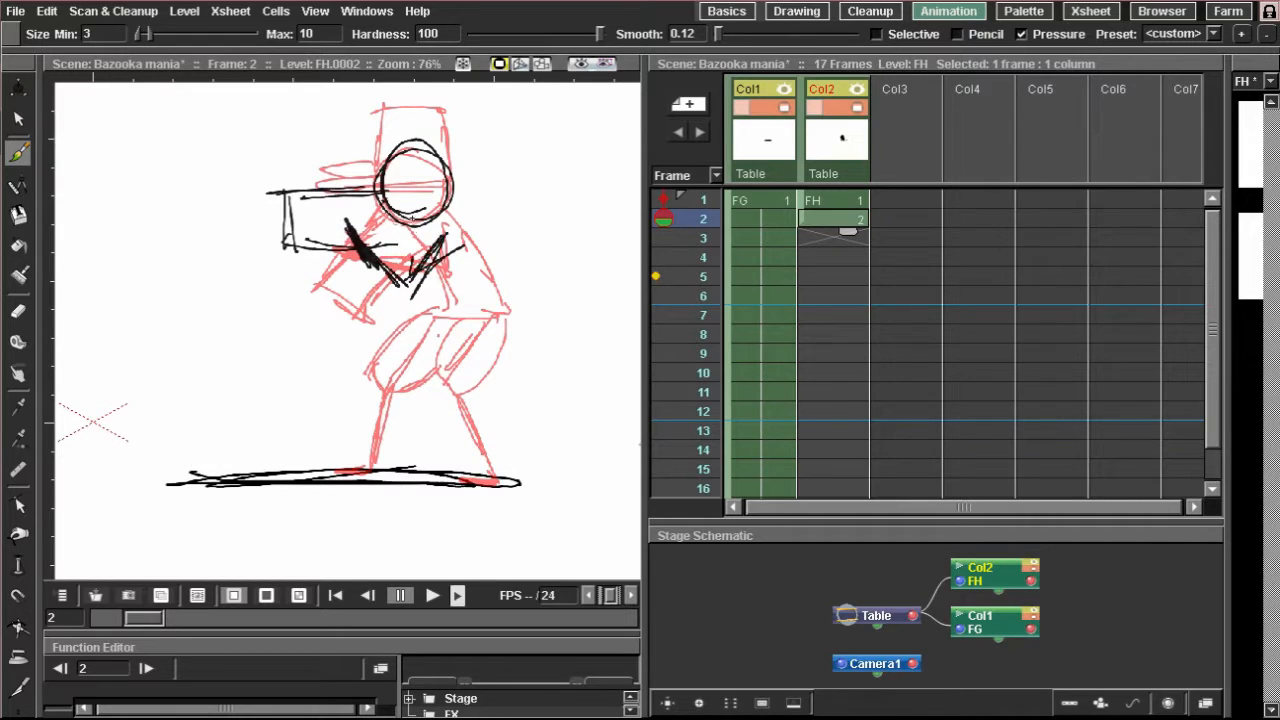
Step: Draw the tall hat on the head and the bill projecting in front of the face
{"action": "mouse_move", "coordinate": [395, 178]}
{"action": "left_mouse_down"}
{"action": "mouse_move", "coordinate": [322, 185]}
{"action": "mouse_move", "coordinate": [320, 162]}
{"action": "mouse_move", "coordinate": [356, 158]}
{"action": "mouse_move", "coordinate": [386, 165]}
{"action": "mouse_move", "coordinate": [388, 188]}
{"action": "mouse_move", "coordinate": [366, 111]}
{"action": "mouse_move", "coordinate": [388, 167]}
{"action": "left_mouse_up"}
{"action": "mouse_move", "coordinate": [366, 99]}
{"action": "left_mouse_down"}
{"action": "mouse_move", "coordinate": [414, 104]}
{"action": "mouse_move", "coordinate": [428, 174]}
{"action": "mouse_move", "coordinate": [356, 178]}
{"action": "left_mouse_up"}
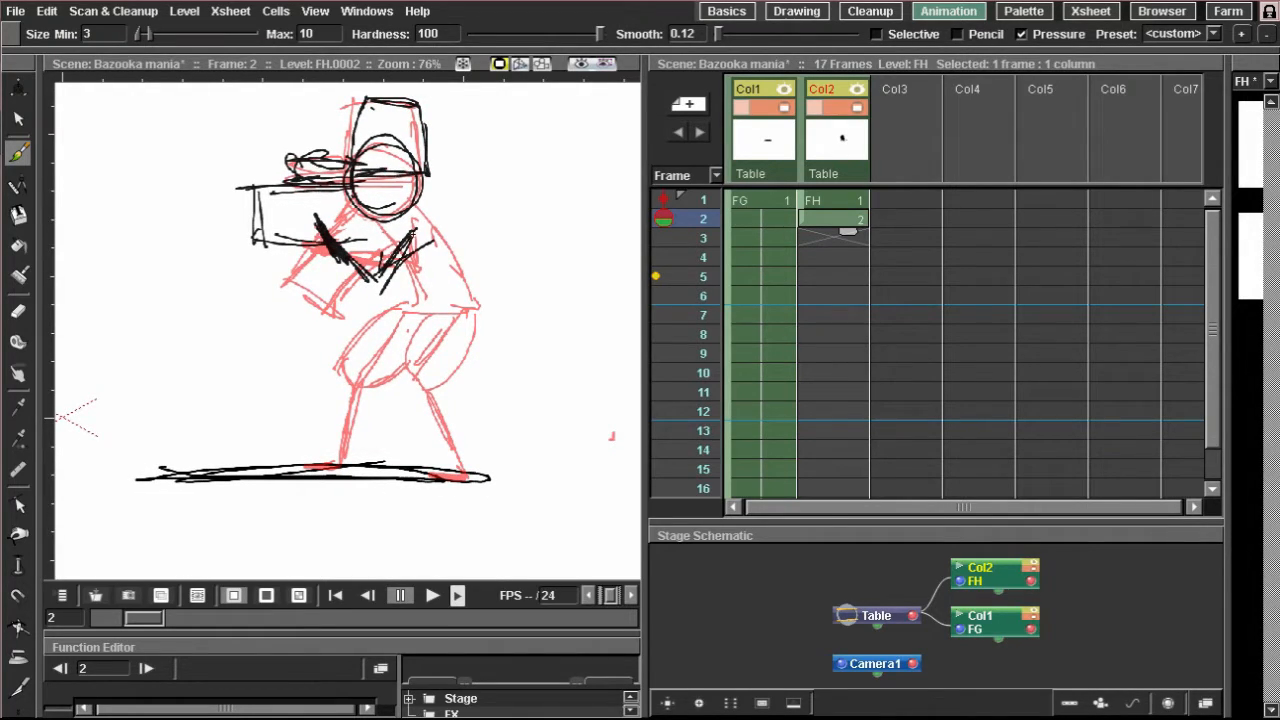
Step: Draw the torso's back and front lines, the hip line and the rear leg down to the ground
{"action": "left_click_drag", "start_coordinate": [429, 204], "coordinate": [476, 312]}
{"action": "left_click_drag", "start_coordinate": [442, 236], "coordinate": [474, 320]}
{"action": "mouse_move", "coordinate": [390, 240]}
{"action": "left_mouse_down"}
{"action": "mouse_move", "coordinate": [402, 316]}
{"action": "mouse_move", "coordinate": [472, 312]}
{"action": "mouse_move", "coordinate": [430, 397]}
{"action": "left_mouse_up"}
{"action": "mouse_move", "coordinate": [450, 312]}
{"action": "left_mouse_down"}
{"action": "mouse_move", "coordinate": [400, 392]}
{"action": "mouse_move", "coordinate": [460, 478]}
{"action": "left_mouse_up"}
{"action": "left_click_drag", "start_coordinate": [430, 416], "coordinate": [462, 476]}
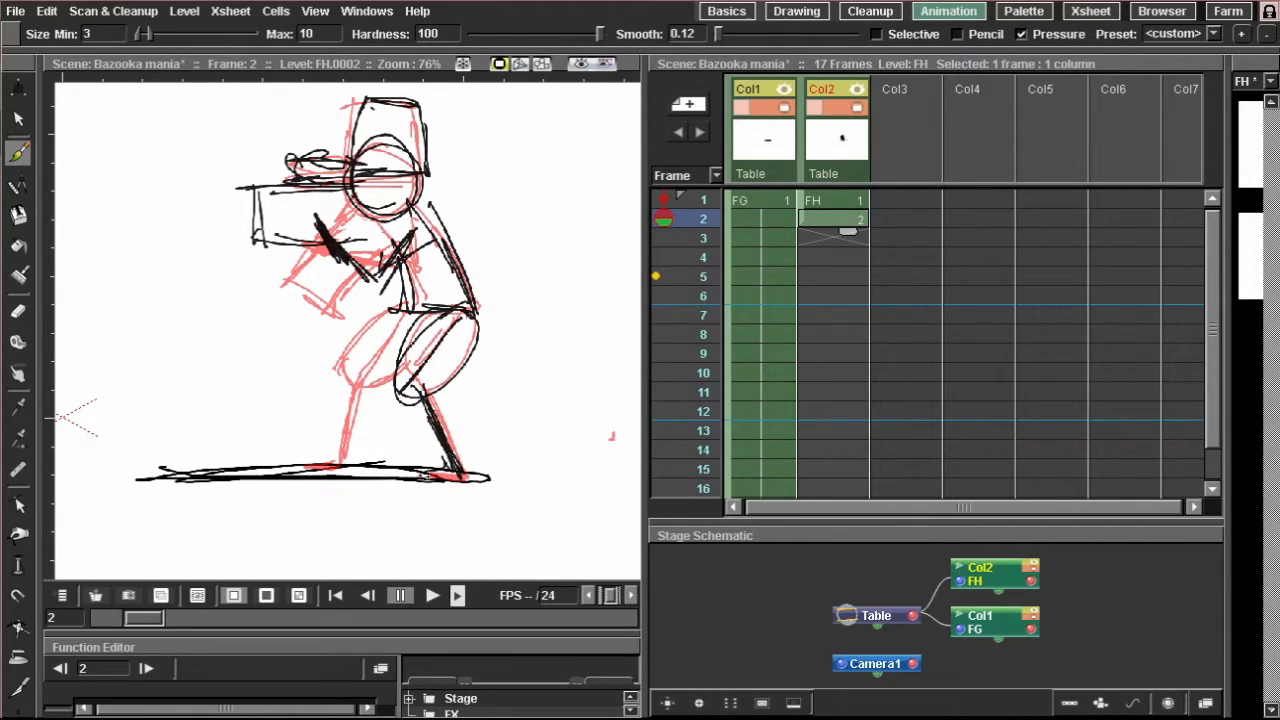
Step: Draw the front leg with an oval thigh and a straight shin reaching the ground
{"action": "mouse_move", "coordinate": [402, 306]}
{"action": "left_mouse_down"}
{"action": "mouse_move", "coordinate": [370, 382]}
{"action": "mouse_move", "coordinate": [416, 306]}
{"action": "left_mouse_up"}
{"action": "mouse_move", "coordinate": [388, 308]}
{"action": "left_mouse_down"}
{"action": "mouse_move", "coordinate": [338, 390]}
{"action": "mouse_move", "coordinate": [354, 384]}
{"action": "left_mouse_up"}
{"action": "left_click_drag", "start_coordinate": [358, 382], "coordinate": [334, 472]}
{"action": "left_click_drag", "start_coordinate": [345, 430], "coordinate": [331, 474]}
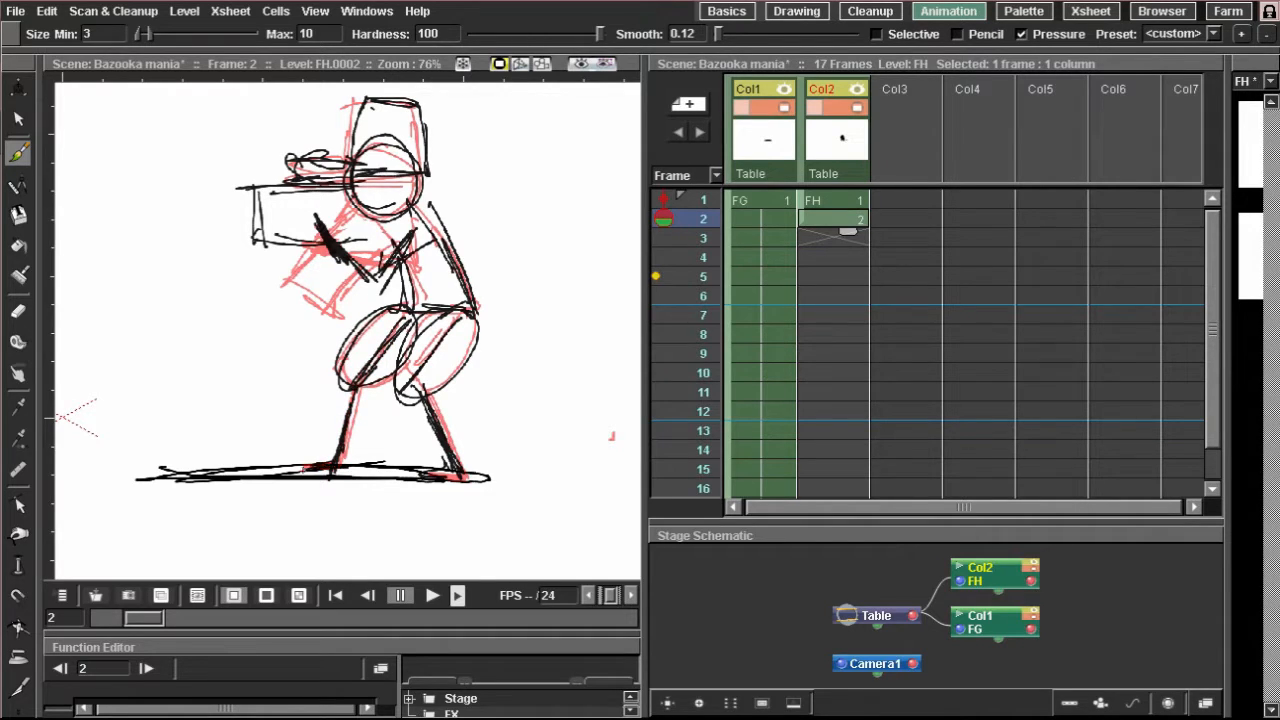
Step: Reinforce the bazooka's lower edge and add a short dark mark on the barrel beneath the bill
{"action": "left_click_drag", "start_coordinate": [402, 267], "coordinate": [407, 277]}
{"action": "left_click_drag", "start_coordinate": [333, 247], "coordinate": [385, 243]}
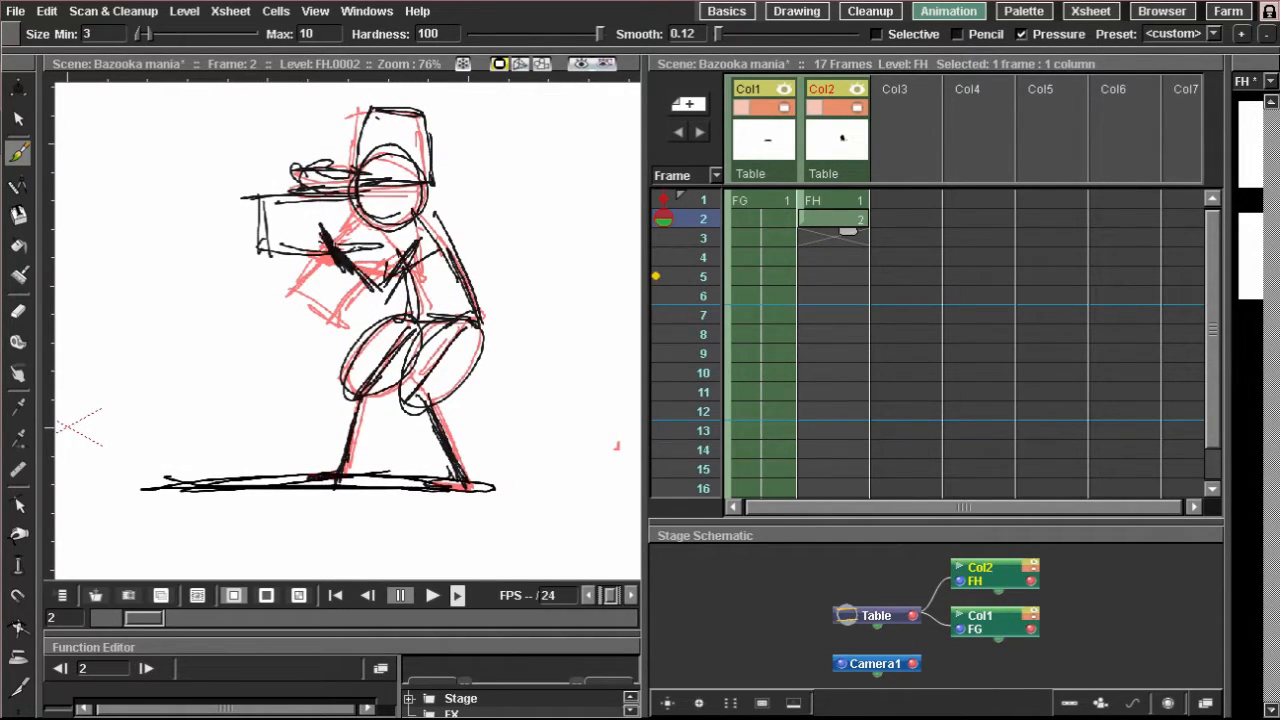
{"action": "left_click_drag", "start_coordinate": [315, 194], "coordinate": [312, 211]}
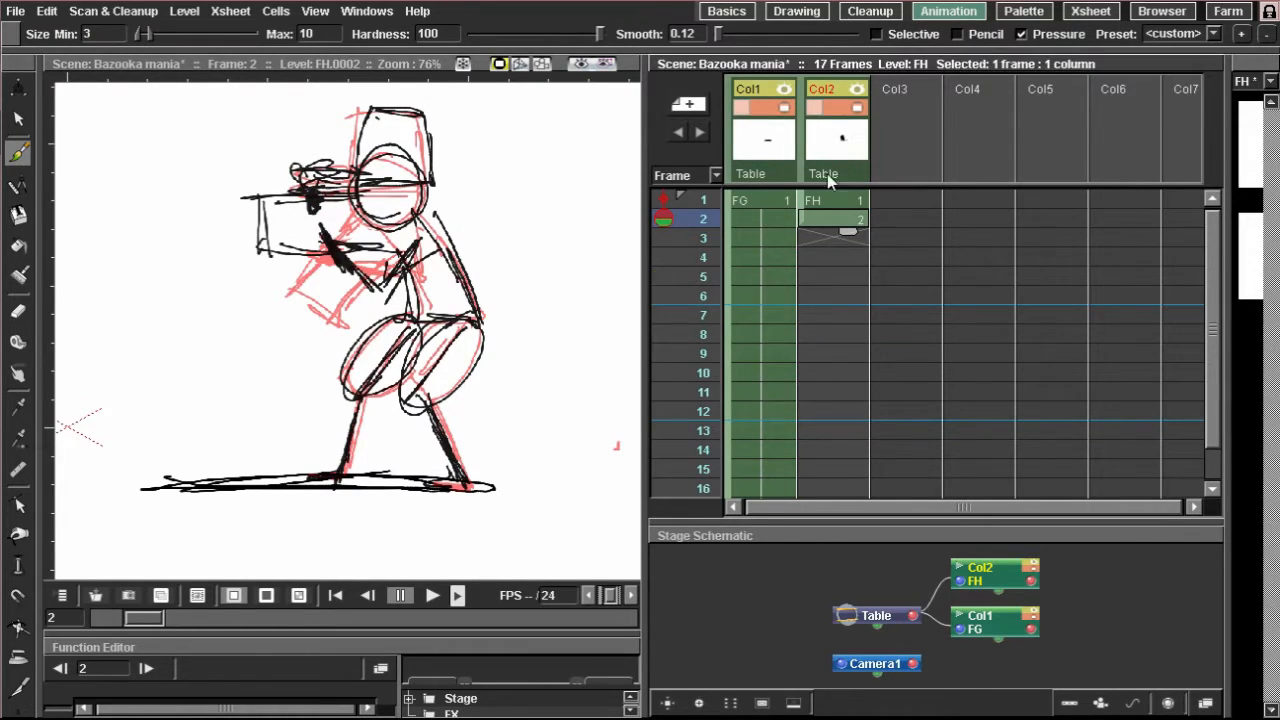
Step: Flip back and forth between frames 1 and 2 of Col2 to compare the two poses
{"action": "left_click", "coordinate": [847, 200]}
{"action": "left_click", "coordinate": [845, 218]}
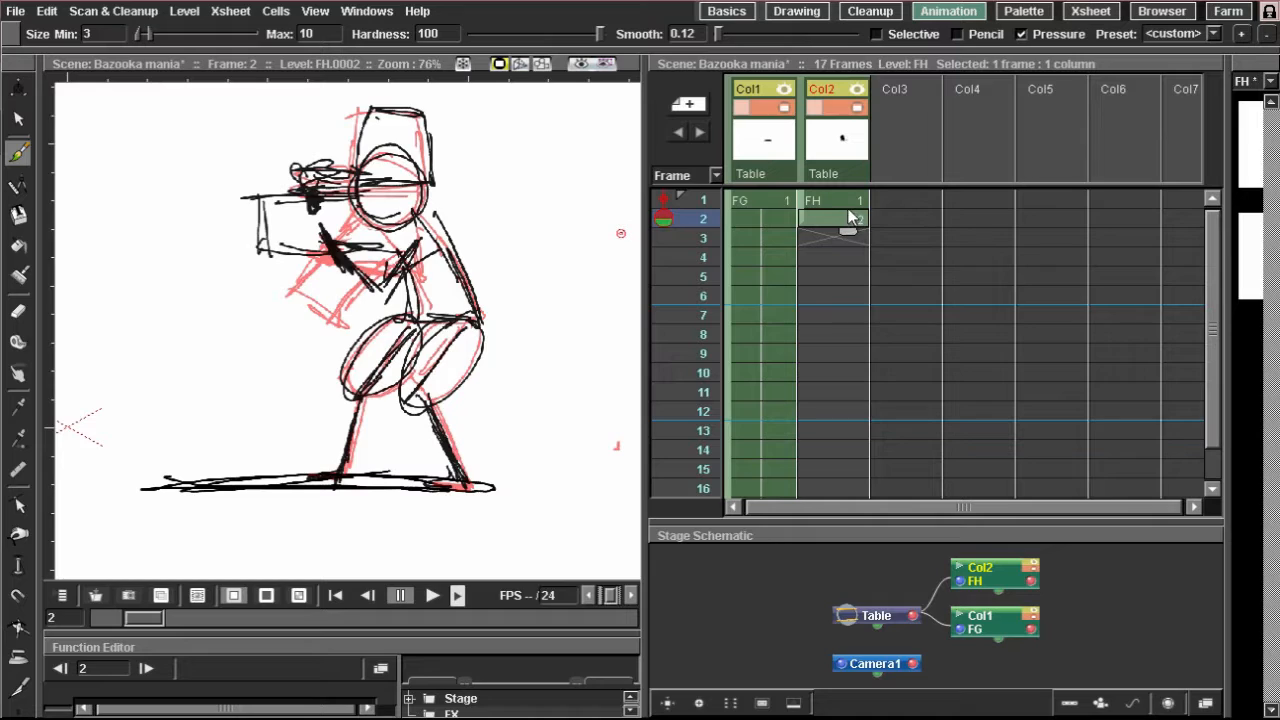
{"action": "left_click", "coordinate": [847, 200]}
{"action": "left_click", "coordinate": [838, 218]}
{"action": "left_click", "coordinate": [838, 205]}
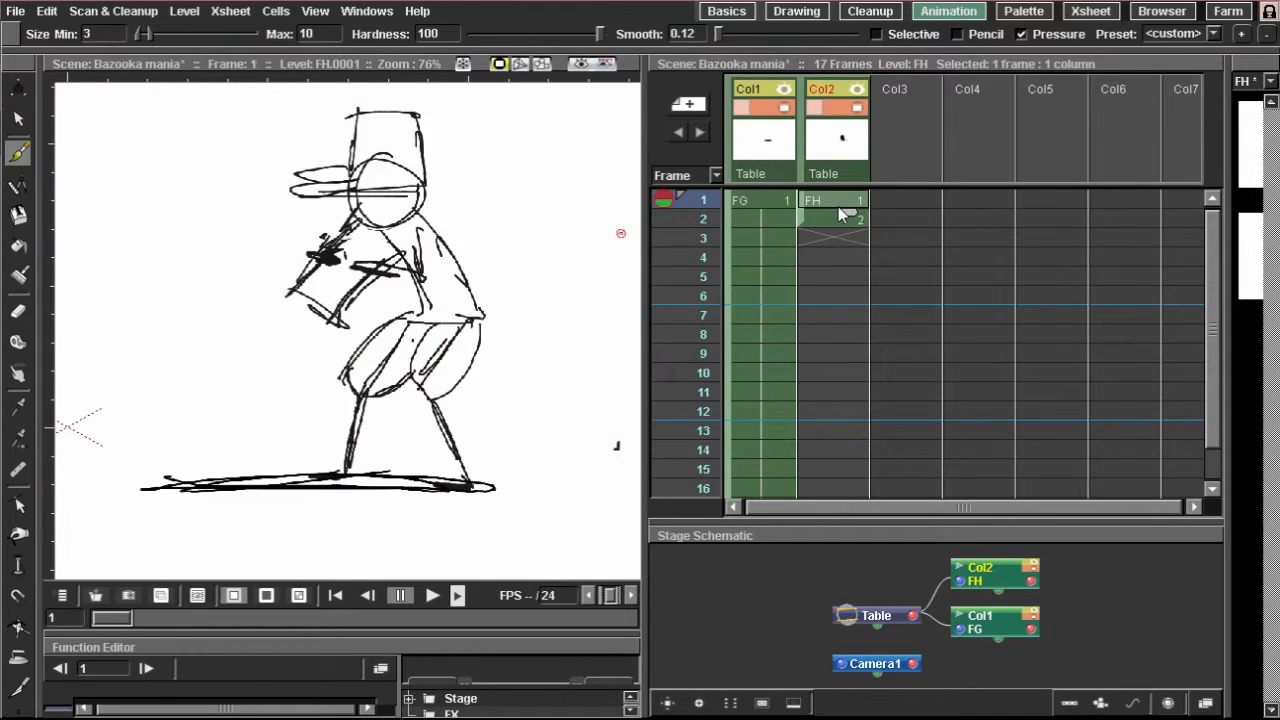
{"action": "left_click", "coordinate": [838, 217]}
{"action": "left_click", "coordinate": [836, 202]}
{"action": "left_click", "coordinate": [838, 216]}
Step: Hold Col2's first drawing through frame 2, shifting the raised-bazooka drawing to frame 3
{"action": "left_click", "coordinate": [843, 199]}
{"action": "mouse_move", "coordinate": [853, 219]}
{"action": "left_mouse_down"}
{"action": "mouse_move", "coordinate": [848, 276]}
{"action": "mouse_move", "coordinate": [846, 234]}
{"action": "left_mouse_up"}
Step: Start an in-between drawing on frame 2 of Col2 by sketching the head circle slightly below the first pose's head
{"action": "left_click", "coordinate": [838, 222]}
{"action": "scroll", "coordinate": [341, 189], "scroll_direction": "up", "scroll_amount": 3}
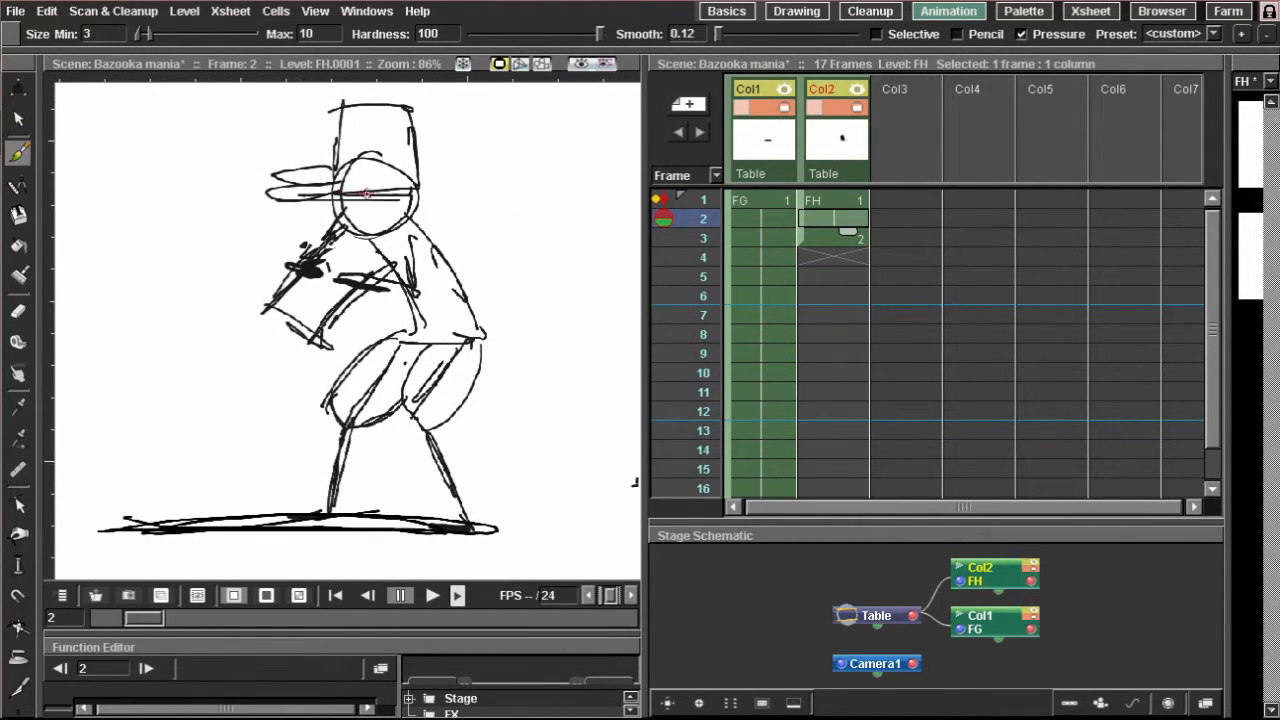
{"action": "mouse_move", "coordinate": [392, 182]}
{"action": "left_mouse_down"}
{"action": "mouse_move", "coordinate": [378, 238]}
{"action": "mouse_move", "coordinate": [416, 191]}
{"action": "mouse_move", "coordinate": [348, 216]}
{"action": "left_mouse_up"}
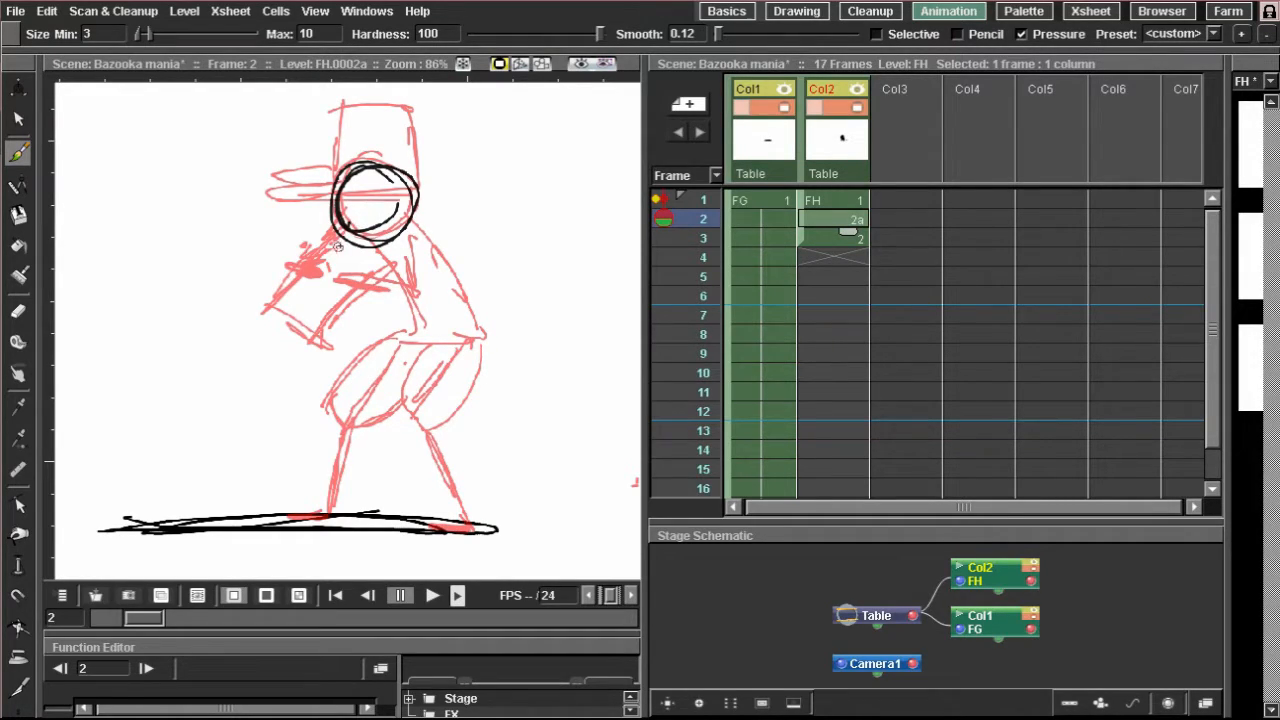
Step: Try a lowered in-between on frame 2 of Col2, sketching the torso sides and a bazooka pointing steeply down
{"action": "left_click_drag", "start_coordinate": [428, 216], "coordinate": [477, 336]}
{"action": "left_click_drag", "start_coordinate": [392, 236], "coordinate": [396, 335]}
{"action": "mouse_move", "coordinate": [356, 229]}
{"action": "left_mouse_down"}
{"action": "mouse_move", "coordinate": [313, 293]}
{"action": "mouse_move", "coordinate": [287, 322]}
{"action": "left_mouse_up"}
{"action": "left_click_drag", "start_coordinate": [335, 266], "coordinate": [290, 322]}
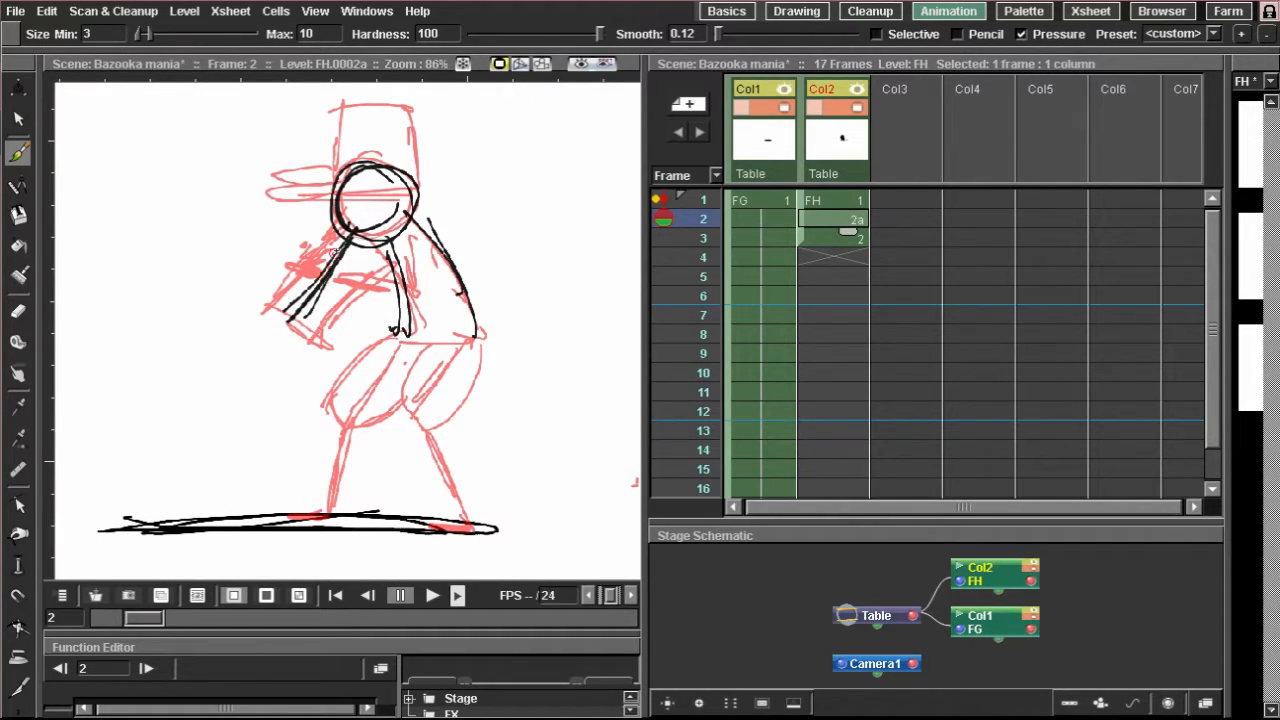
{"action": "key", "text": "ctrl+z"}
{"action": "key", "text": "ctrl+z"}
{"action": "key", "text": "ctrl+z"}
{"action": "key", "text": "ctrl+z"}
{"action": "left_click_drag", "start_coordinate": [355, 226], "coordinate": [306, 328]}
{"action": "left_click_drag", "start_coordinate": [344, 252], "coordinate": [307, 342]}
{"action": "mouse_move", "coordinate": [306, 328]}
{"action": "left_mouse_down"}
{"action": "mouse_move", "coordinate": [367, 356]}
{"action": "mouse_move", "coordinate": [354, 354]}
{"action": "left_mouse_up"}
{"action": "left_click_drag", "start_coordinate": [314, 331], "coordinate": [342, 326]}
{"action": "left_click_drag", "start_coordinate": [379, 251], "coordinate": [358, 366]}
{"action": "left_click_drag", "start_coordinate": [390, 266], "coordinate": [362, 355]}
{"action": "left_click_drag", "start_coordinate": [387, 280], "coordinate": [381, 350]}
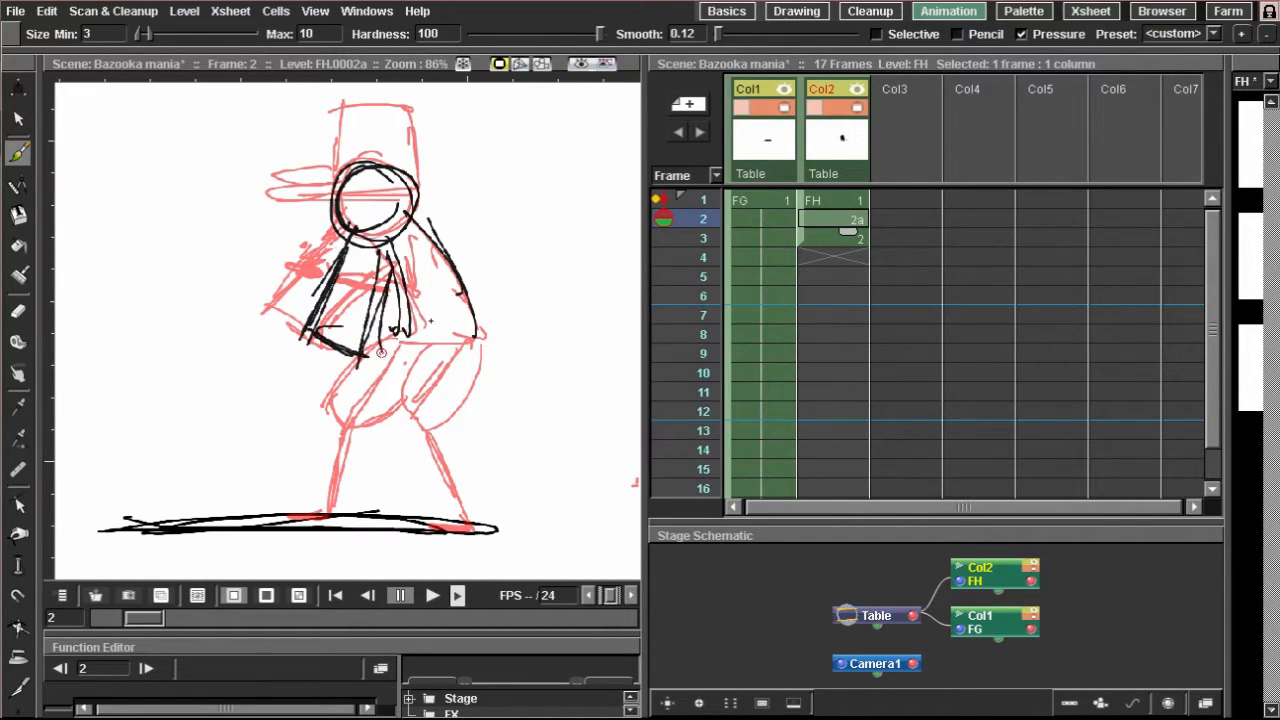
Step: Flip through frames 1 to 3 of Col2 to compare the in-between sketch with both key poses
{"action": "left_click", "coordinate": [826, 199]}
{"action": "left_click", "coordinate": [830, 221]}
{"action": "left_click", "coordinate": [833, 238]}
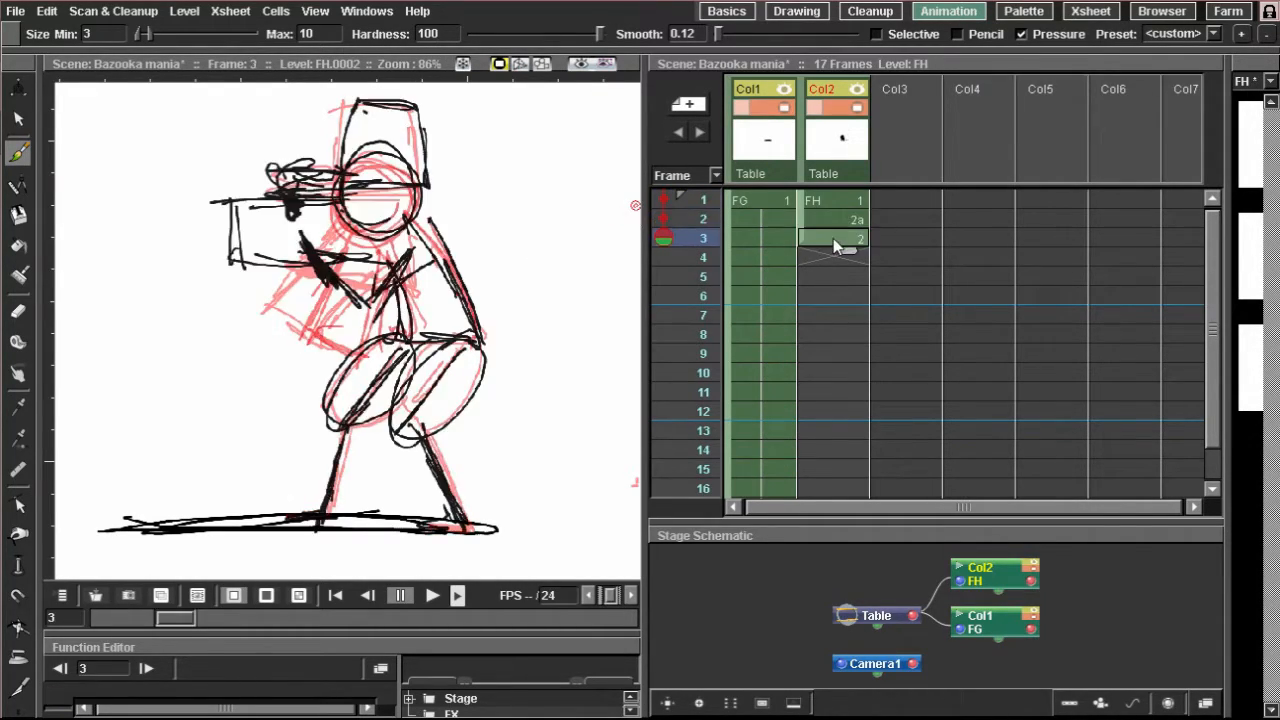
{"action": "left_click", "coordinate": [826, 221]}
{"action": "left_click", "coordinate": [823, 199]}
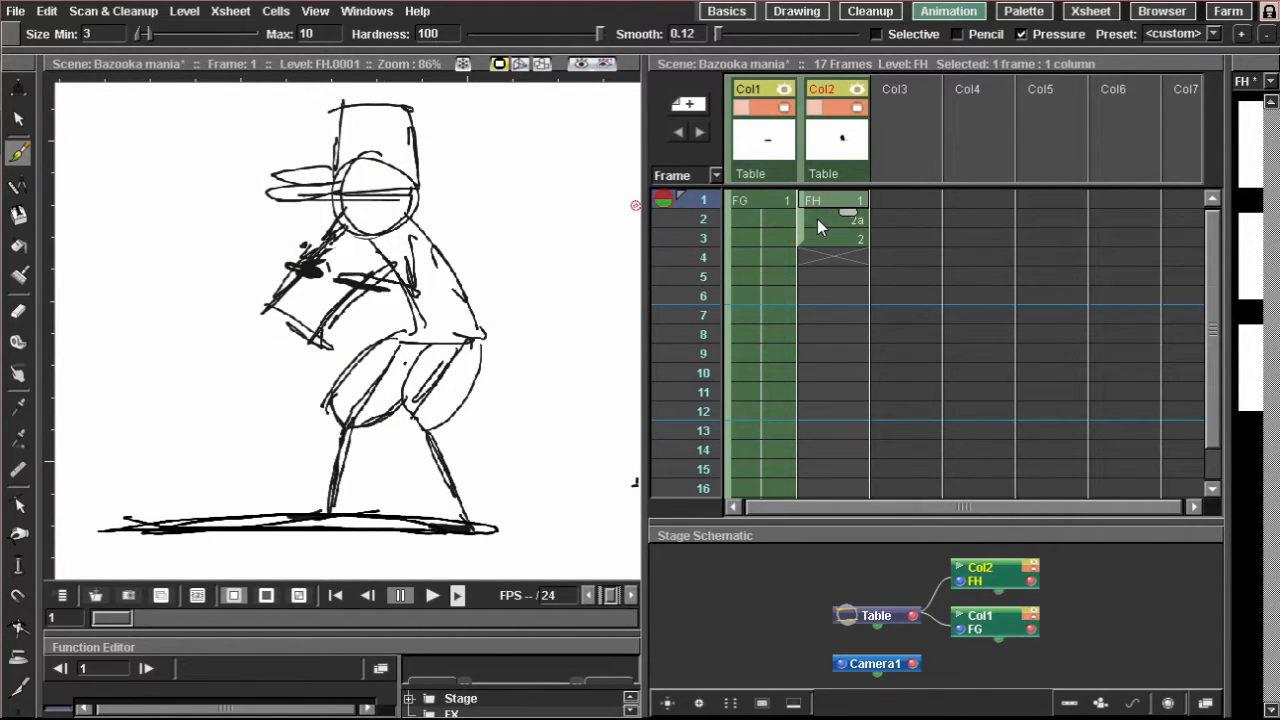
{"action": "left_click", "coordinate": [808, 215]}
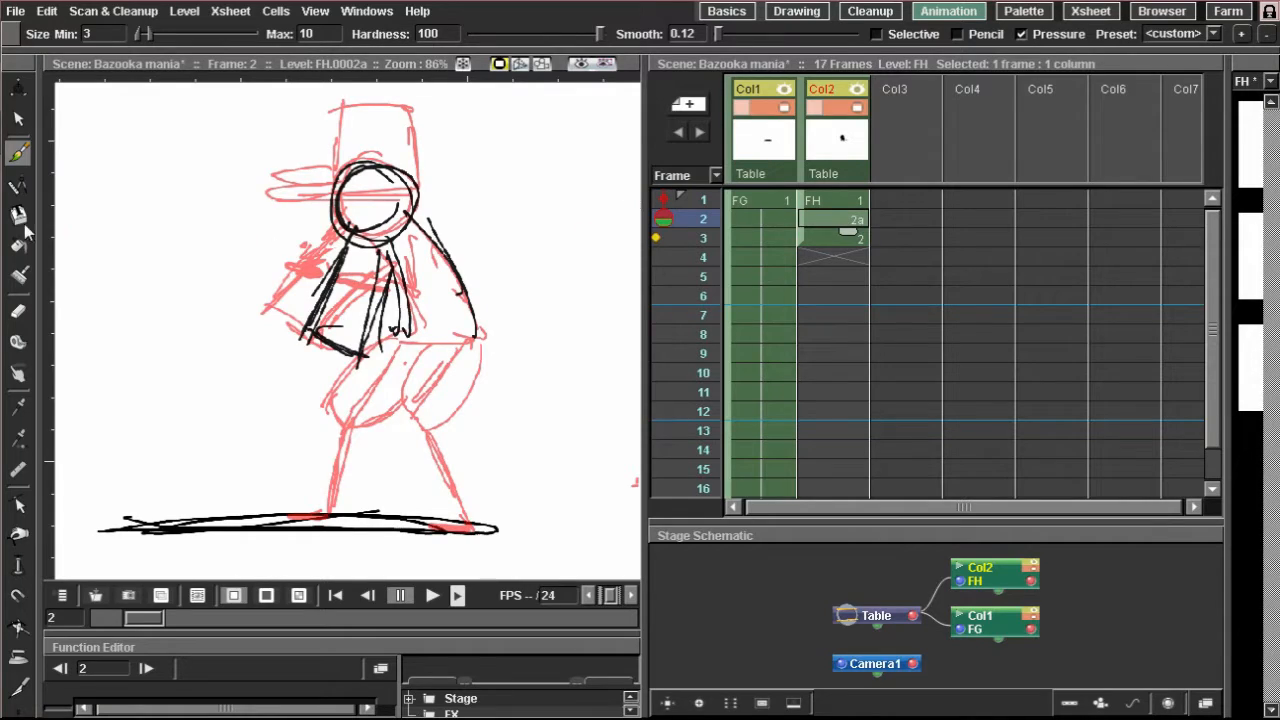
Step: Erase the whole in-between sketch from frame 2 of Col2
{"action": "left_click", "coordinate": [18, 310]}
{"action": "mouse_move", "coordinate": [325, 290]}
{"action": "left_mouse_down"}
{"action": "mouse_move", "coordinate": [318, 377]}
{"action": "mouse_move", "coordinate": [381, 217]}
{"action": "mouse_move", "coordinate": [482, 355]}
{"action": "left_mouse_up"}
{"action": "left_click", "coordinate": [18, 118]}
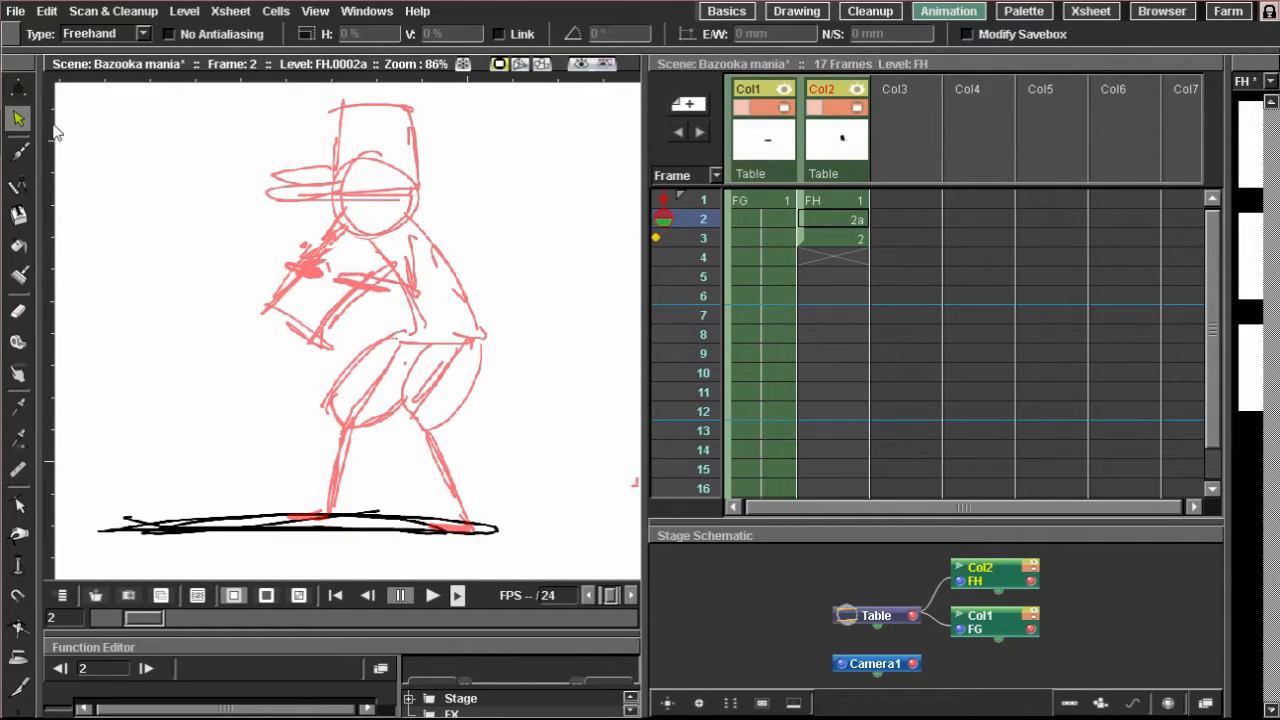
Step: Redraw the frame 2 in-between's head, torso, thighs and lower legs, following the first pose's onion skin
{"action": "left_click", "coordinate": [18, 150]}
{"action": "mouse_move", "coordinate": [399, 156]}
{"action": "left_mouse_down"}
{"action": "mouse_move", "coordinate": [416, 222]}
{"action": "mouse_move", "coordinate": [343, 160]}
{"action": "mouse_move", "coordinate": [407, 187]}
{"action": "mouse_move", "coordinate": [378, 244]}
{"action": "mouse_move", "coordinate": [390, 245]}
{"action": "mouse_move", "coordinate": [393, 281]}
{"action": "mouse_move", "coordinate": [375, 247]}
{"action": "mouse_move", "coordinate": [397, 336]}
{"action": "mouse_move", "coordinate": [470, 343]}
{"action": "left_mouse_up"}
{"action": "mouse_move", "coordinate": [408, 222]}
{"action": "left_mouse_down"}
{"action": "mouse_move", "coordinate": [436, 254]}
{"action": "mouse_move", "coordinate": [478, 365]}
{"action": "left_mouse_up"}
{"action": "mouse_move", "coordinate": [411, 335]}
{"action": "left_mouse_down"}
{"action": "mouse_move", "coordinate": [358, 350]}
{"action": "mouse_move", "coordinate": [338, 388]}
{"action": "mouse_move", "coordinate": [382, 422]}
{"action": "mouse_move", "coordinate": [410, 395]}
{"action": "mouse_move", "coordinate": [388, 386]}
{"action": "left_mouse_up"}
{"action": "key", "text": "ctrl+z"}
{"action": "left_click_drag", "start_coordinate": [340, 424], "coordinate": [315, 516]}
{"action": "left_click_drag", "start_coordinate": [318, 517], "coordinate": [282, 528]}
{"action": "mouse_move", "coordinate": [442, 342]}
{"action": "left_mouse_down"}
{"action": "mouse_move", "coordinate": [414, 370]}
{"action": "mouse_move", "coordinate": [436, 418]}
{"action": "mouse_move", "coordinate": [420, 428]}
{"action": "mouse_move", "coordinate": [478, 527]}
{"action": "left_mouse_up"}
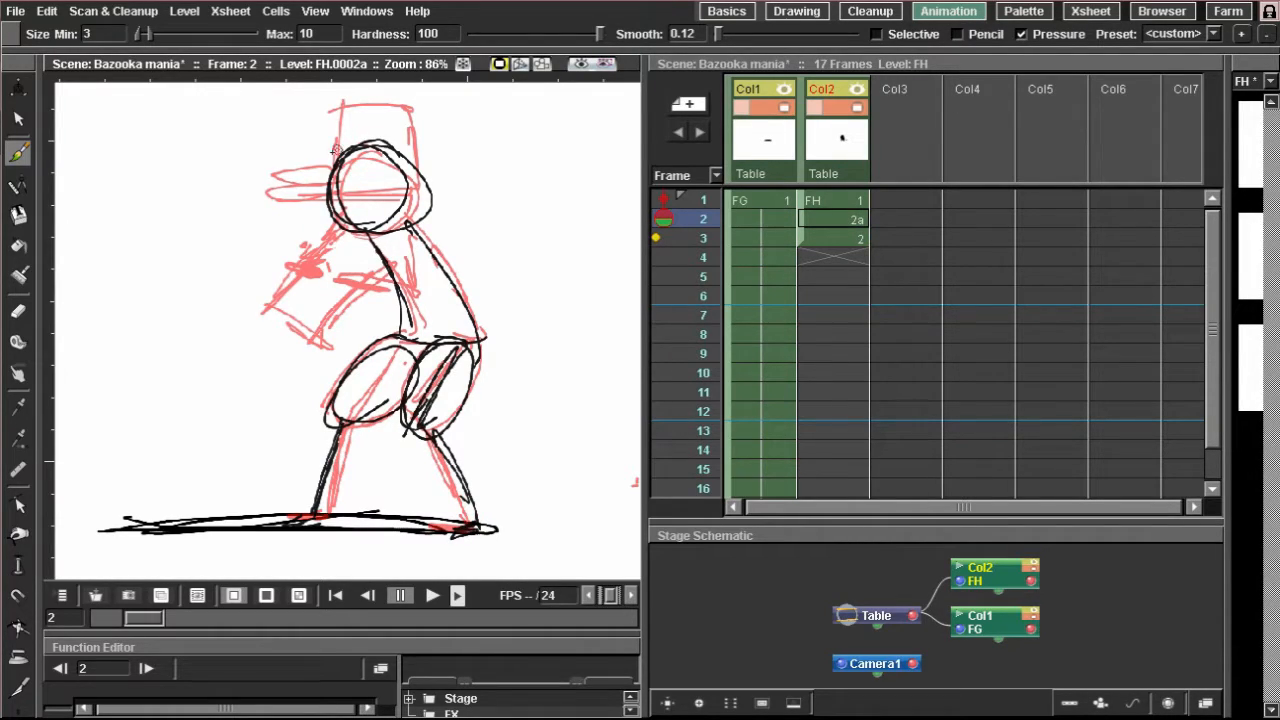
Step: Add the bill and tall hat to the frame 2 in-between's head
{"action": "left_click_drag", "start_coordinate": [326, 174], "coordinate": [350, 196]}
{"action": "mouse_move", "coordinate": [256, 193]}
{"action": "left_mouse_down"}
{"action": "mouse_move", "coordinate": [340, 196]}
{"action": "mouse_move", "coordinate": [342, 171]}
{"action": "left_mouse_up"}
{"action": "mouse_move", "coordinate": [341, 170]}
{"action": "left_mouse_down"}
{"action": "mouse_move", "coordinate": [285, 204]}
{"action": "mouse_move", "coordinate": [291, 132]}
{"action": "mouse_move", "coordinate": [376, 129]}
{"action": "left_mouse_up"}
{"action": "mouse_move", "coordinate": [310, 133]}
{"action": "left_mouse_down"}
{"action": "mouse_move", "coordinate": [353, 145]}
{"action": "mouse_move", "coordinate": [363, 220]}
{"action": "left_mouse_up"}
{"action": "mouse_move", "coordinate": [363, 154]}
{"action": "left_mouse_down"}
{"action": "mouse_move", "coordinate": [355, 230]}
{"action": "mouse_move", "coordinate": [278, 229]}
{"action": "left_mouse_up"}
{"action": "mouse_move", "coordinate": [328, 226]}
{"action": "left_mouse_down"}
{"action": "mouse_move", "coordinate": [386, 225]}
{"action": "mouse_move", "coordinate": [341, 236]}
{"action": "mouse_move", "coordinate": [396, 170]}
{"action": "mouse_move", "coordinate": [336, 176]}
{"action": "mouse_move", "coordinate": [308, 163]}
{"action": "left_mouse_up"}
Step: Sketch the downward-angled bazooka, arms and dark hand marks on the frame 2 in-between
{"action": "scroll", "coordinate": [336, 176], "scroll_direction": "up", "scroll_amount": 2}
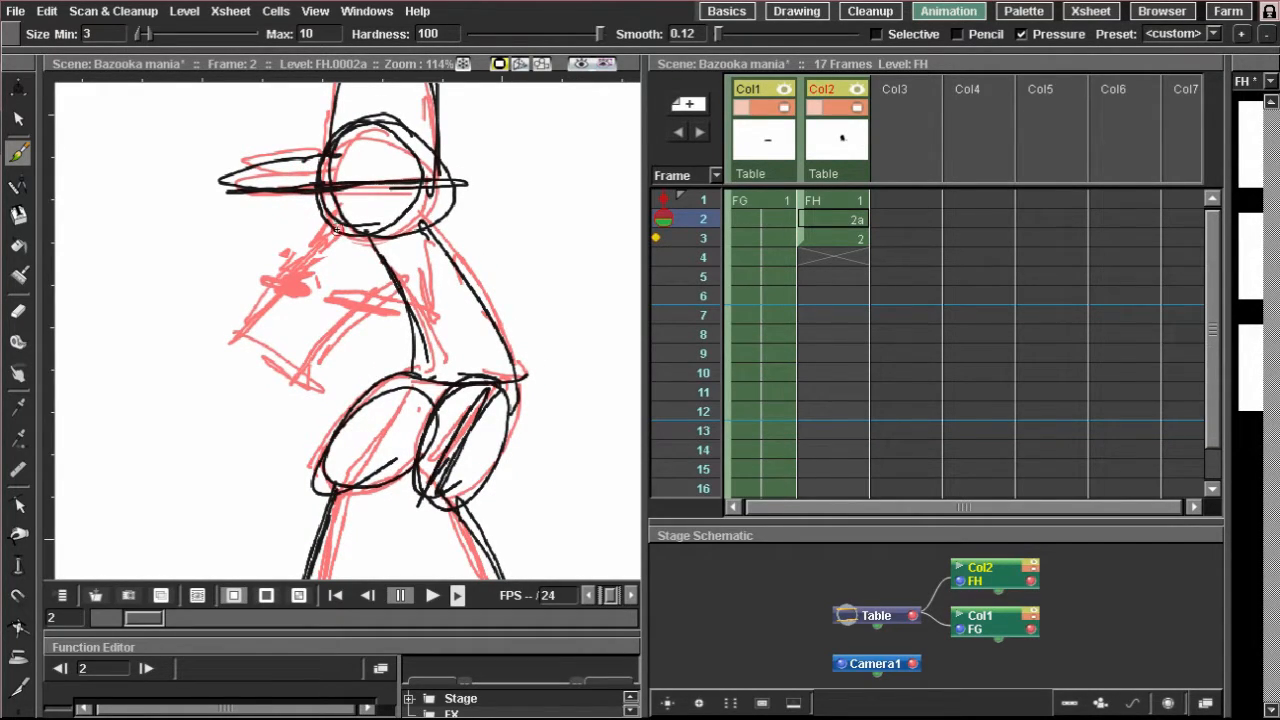
{"action": "mouse_move", "coordinate": [340, 231]}
{"action": "left_mouse_down"}
{"action": "mouse_move", "coordinate": [250, 340]}
{"action": "mouse_move", "coordinate": [306, 273]}
{"action": "mouse_move", "coordinate": [252, 336]}
{"action": "mouse_move", "coordinate": [320, 382]}
{"action": "left_mouse_up"}
{"action": "left_click_drag", "start_coordinate": [400, 286], "coordinate": [318, 381]}
{"action": "mouse_move", "coordinate": [417, 245]}
{"action": "left_mouse_down"}
{"action": "mouse_move", "coordinate": [428, 330]}
{"action": "mouse_move", "coordinate": [324, 298]}
{"action": "mouse_move", "coordinate": [334, 316]}
{"action": "left_mouse_up"}
{"action": "mouse_move", "coordinate": [266, 271]}
{"action": "left_mouse_down"}
{"action": "mouse_move", "coordinate": [314, 290]}
{"action": "mouse_move", "coordinate": [290, 268]}
{"action": "left_mouse_up"}
Step: Flip between frames 1, 2 and 3 of Col2 to check the new in-between against the key poses
{"action": "left_click", "coordinate": [840, 199]}
{"action": "left_click", "coordinate": [845, 218]}
{"action": "left_click", "coordinate": [840, 240]}
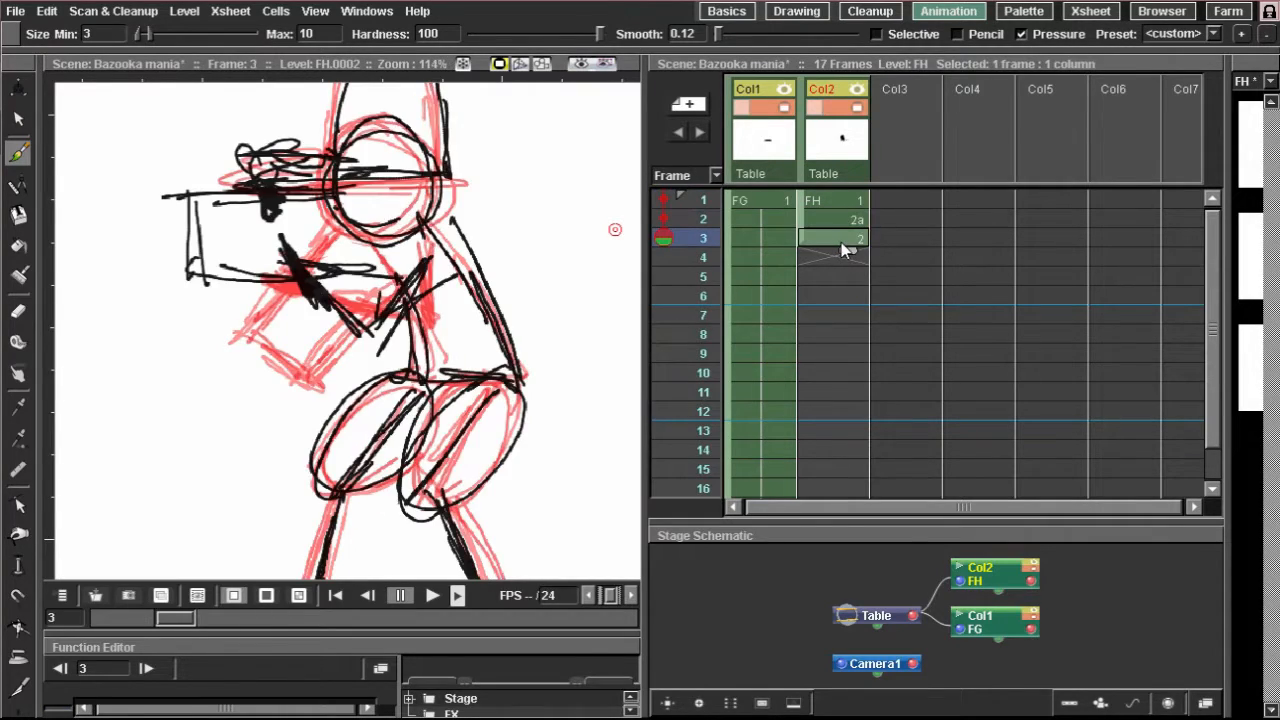
{"action": "left_click", "coordinate": [838, 200]}
{"action": "left_click", "coordinate": [838, 219]}
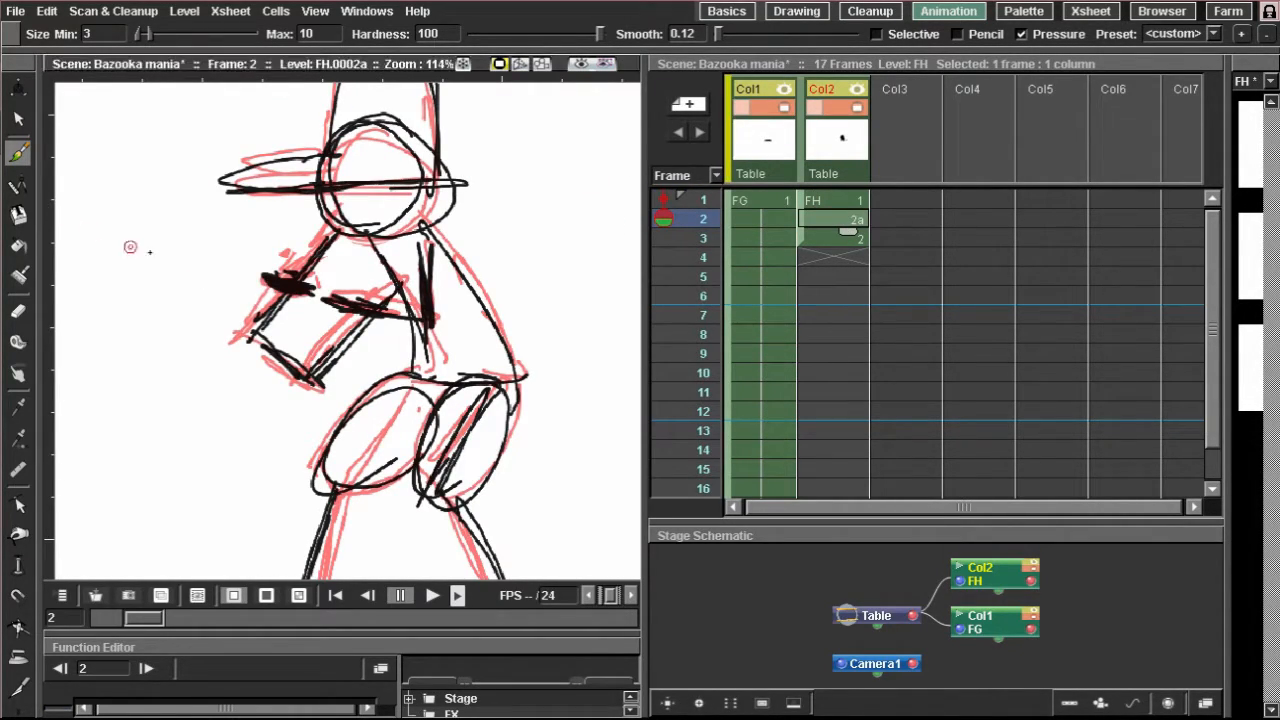
Step: Hold each of Col2's three drawings for two frames and flip through them to check the motion
{"action": "left_click", "coordinate": [842, 204]}
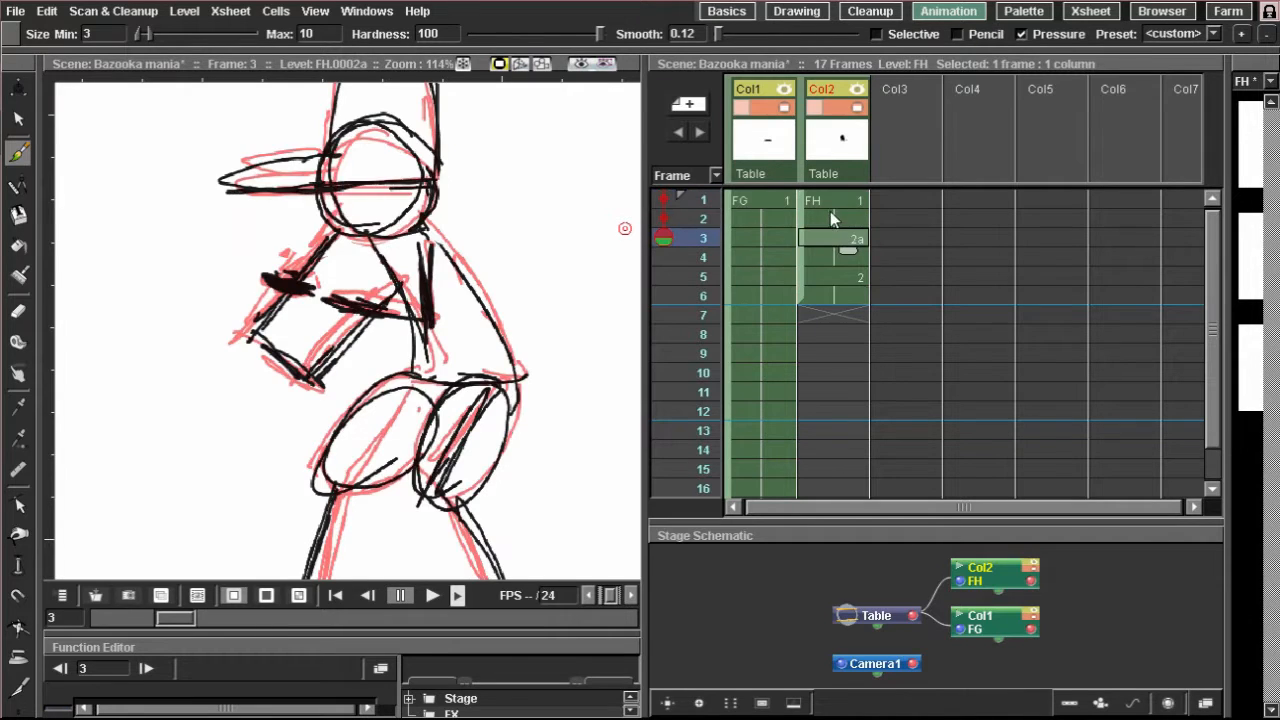
{"action": "left_click", "coordinate": [829, 200]}
{"action": "left_click", "coordinate": [843, 240]}
{"action": "left_click", "coordinate": [843, 278]}
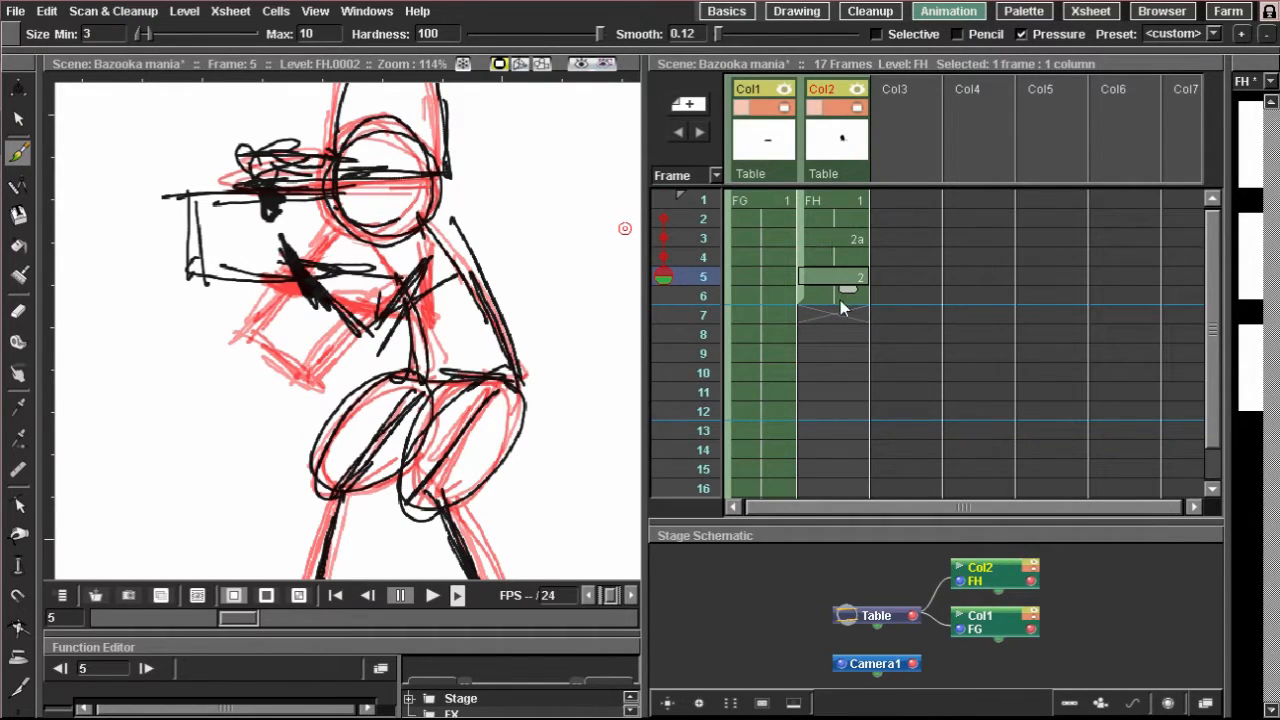
{"action": "left_click", "coordinate": [844, 217]}
{"action": "left_click", "coordinate": [843, 273]}
Step: Start a new Col2 drawing on frame 7 by sketching the raised bazooka's outline over the onion skin
{"action": "left_click", "coordinate": [833, 315]}
{"action": "left_click", "coordinate": [655, 333]}
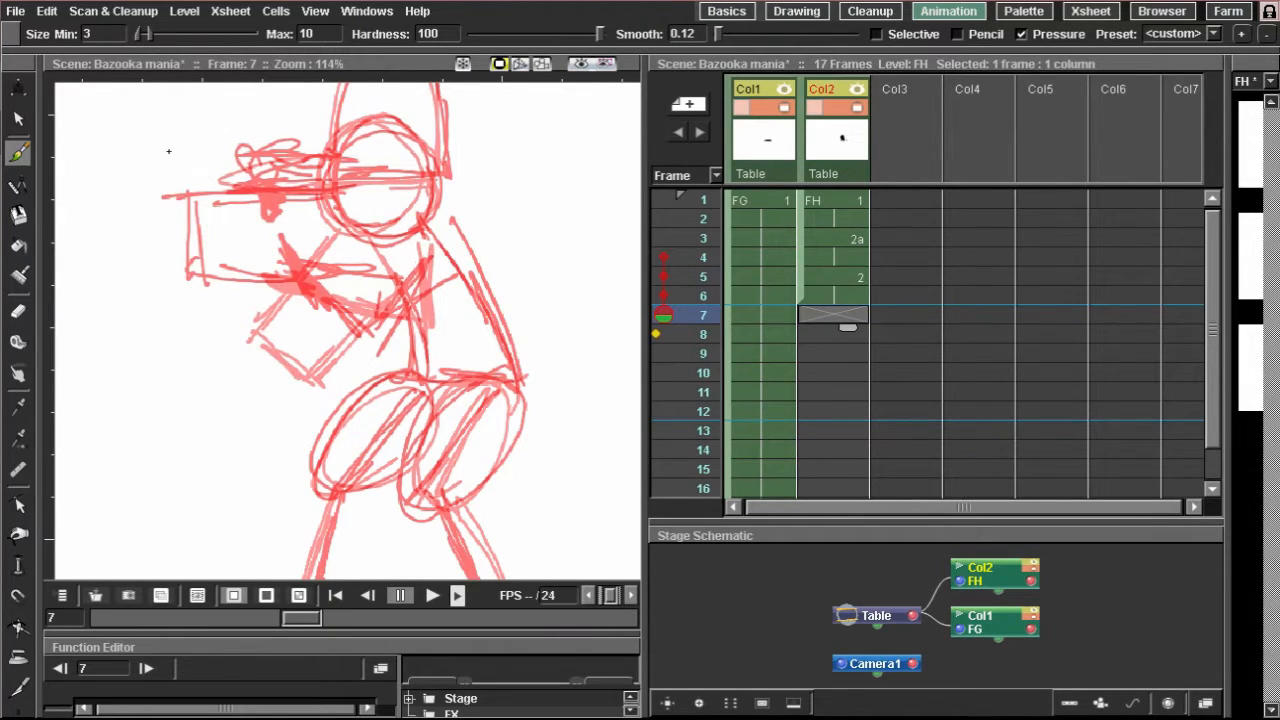
{"action": "scroll", "coordinate": [264, 201], "scroll_direction": "up", "scroll_amount": 4}
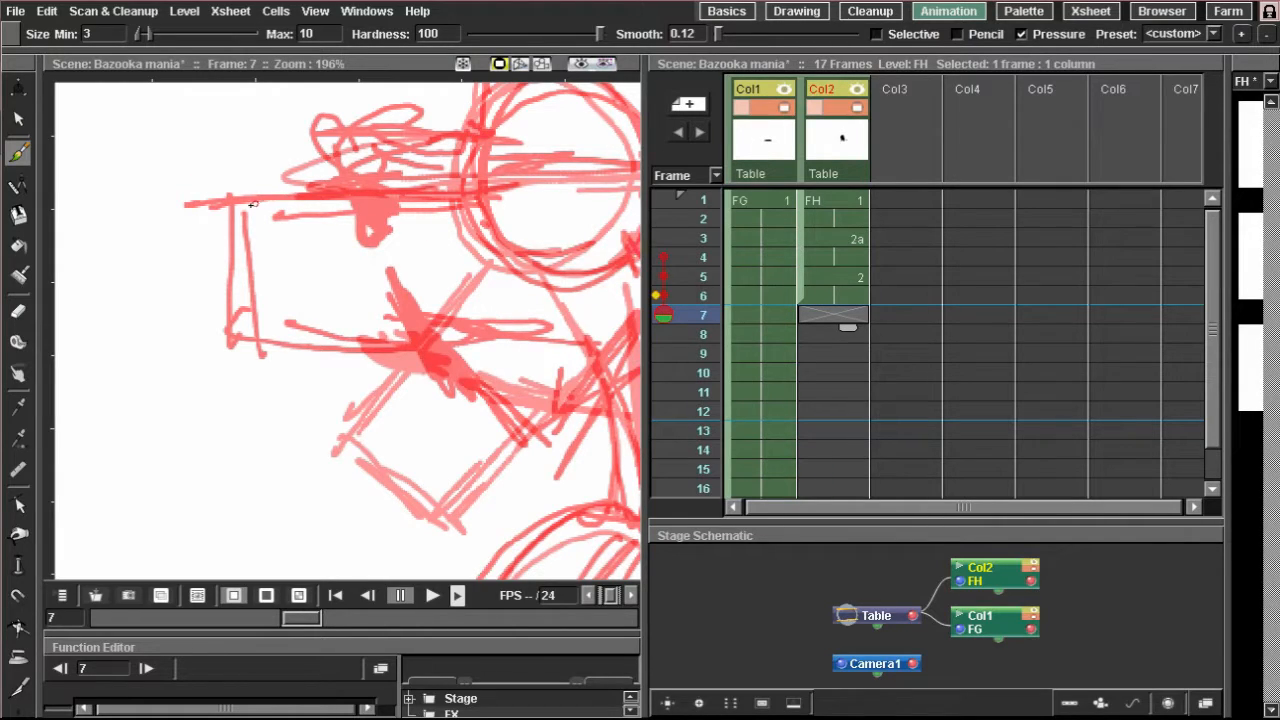
{"action": "left_click_drag", "start_coordinate": [230, 210], "coordinate": [468, 201]}
{"action": "mouse_move", "coordinate": [235, 217]}
{"action": "left_mouse_down"}
{"action": "mouse_move", "coordinate": [238, 354]}
{"action": "mouse_move", "coordinate": [415, 345]}
{"action": "left_mouse_up"}
{"action": "left_click_drag", "start_coordinate": [286, 353], "coordinate": [460, 344]}
{"action": "left_click_drag", "start_coordinate": [356, 358], "coordinate": [536, 330]}
{"action": "left_click_drag", "start_coordinate": [450, 348], "coordinate": [554, 339]}
{"action": "left_click_drag", "start_coordinate": [436, 323], "coordinate": [236, 284]}
Step: Sketch the head circle, bill and hat on the frame 7 drawing, tilted slightly from the previous pose
{"action": "scroll", "coordinate": [234, 283], "scroll_direction": "down", "scroll_amount": 2}
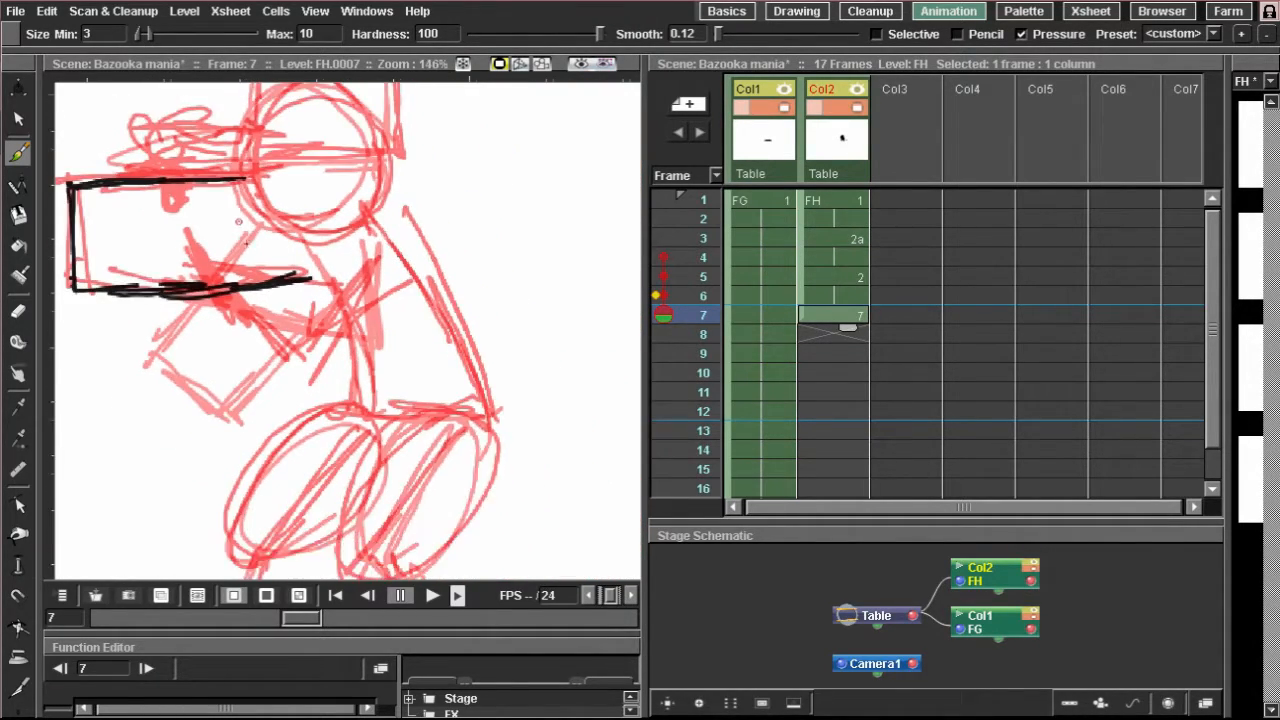
{"action": "mouse_move", "coordinate": [360, 138]}
{"action": "left_mouse_down"}
{"action": "mouse_move", "coordinate": [272, 198]}
{"action": "mouse_move", "coordinate": [378, 140]}
{"action": "mouse_move", "coordinate": [418, 236]}
{"action": "mouse_move", "coordinate": [405, 265]}
{"action": "left_mouse_up"}
{"action": "left_click_drag", "start_coordinate": [288, 158], "coordinate": [270, 252]}
{"action": "mouse_move", "coordinate": [268, 190]}
{"action": "left_mouse_down"}
{"action": "mouse_move", "coordinate": [316, 276]}
{"action": "mouse_move", "coordinate": [360, 296]}
{"action": "mouse_move", "coordinate": [412, 240]}
{"action": "mouse_move", "coordinate": [356, 291]}
{"action": "left_mouse_up"}
{"action": "mouse_move", "coordinate": [295, 218]}
{"action": "left_mouse_down"}
{"action": "mouse_move", "coordinate": [365, 244]}
{"action": "mouse_move", "coordinate": [236, 217]}
{"action": "left_mouse_up"}
{"action": "mouse_move", "coordinate": [348, 217]}
{"action": "left_mouse_down"}
{"action": "mouse_move", "coordinate": [210, 218]}
{"action": "mouse_move", "coordinate": [228, 250]}
{"action": "mouse_move", "coordinate": [340, 260]}
{"action": "mouse_move", "coordinate": [310, 225]}
{"action": "mouse_move", "coordinate": [337, 130]}
{"action": "left_mouse_up"}
{"action": "left_click_drag", "start_coordinate": [314, 218], "coordinate": [357, 107]}
{"action": "mouse_move", "coordinate": [353, 109]}
{"action": "left_mouse_down"}
{"action": "mouse_move", "coordinate": [476, 126]}
{"action": "mouse_move", "coordinate": [461, 235]}
{"action": "left_mouse_up"}
{"action": "mouse_move", "coordinate": [464, 134]}
{"action": "left_mouse_down"}
{"action": "mouse_move", "coordinate": [459, 247]}
{"action": "mouse_move", "coordinate": [362, 126]}
{"action": "left_mouse_up"}
{"action": "left_click_drag", "start_coordinate": [286, 140], "coordinate": [452, 148]}
Step: Draw the bent supporting arm as a thick V beneath the bazooka on frame 7
{"action": "left_click_drag", "start_coordinate": [215, 218], "coordinate": [310, 334]}
{"action": "left_click_drag", "start_coordinate": [222, 216], "coordinate": [335, 352]}
{"action": "mouse_move", "coordinate": [412, 246]}
{"action": "left_mouse_down"}
{"action": "mouse_move", "coordinate": [320, 348]}
{"action": "mouse_move", "coordinate": [354, 320]}
{"action": "left_mouse_up"}
Step: Flip back and forth through Col2's frames 1 to 7 to examine the bazooka-raising motion
{"action": "left_click", "coordinate": [855, 280]}
{"action": "left_click", "coordinate": [831, 256]}
{"action": "left_click", "coordinate": [834, 278]}
{"action": "left_click", "coordinate": [834, 313]}
{"action": "left_click", "coordinate": [837, 271]}
{"action": "left_click", "coordinate": [833, 216]}
{"action": "left_click", "coordinate": [840, 206]}
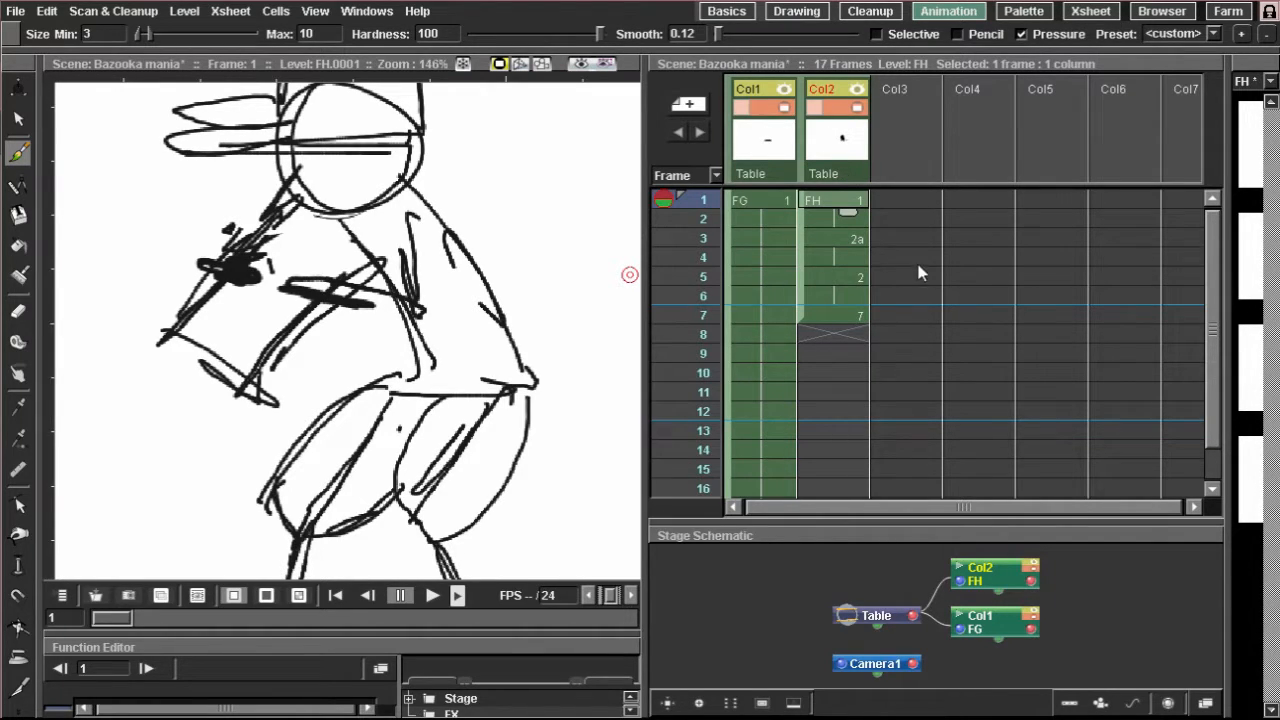
{"action": "left_click", "coordinate": [826, 238]}
{"action": "left_click", "coordinate": [834, 259]}
{"action": "left_click", "coordinate": [835, 298]}
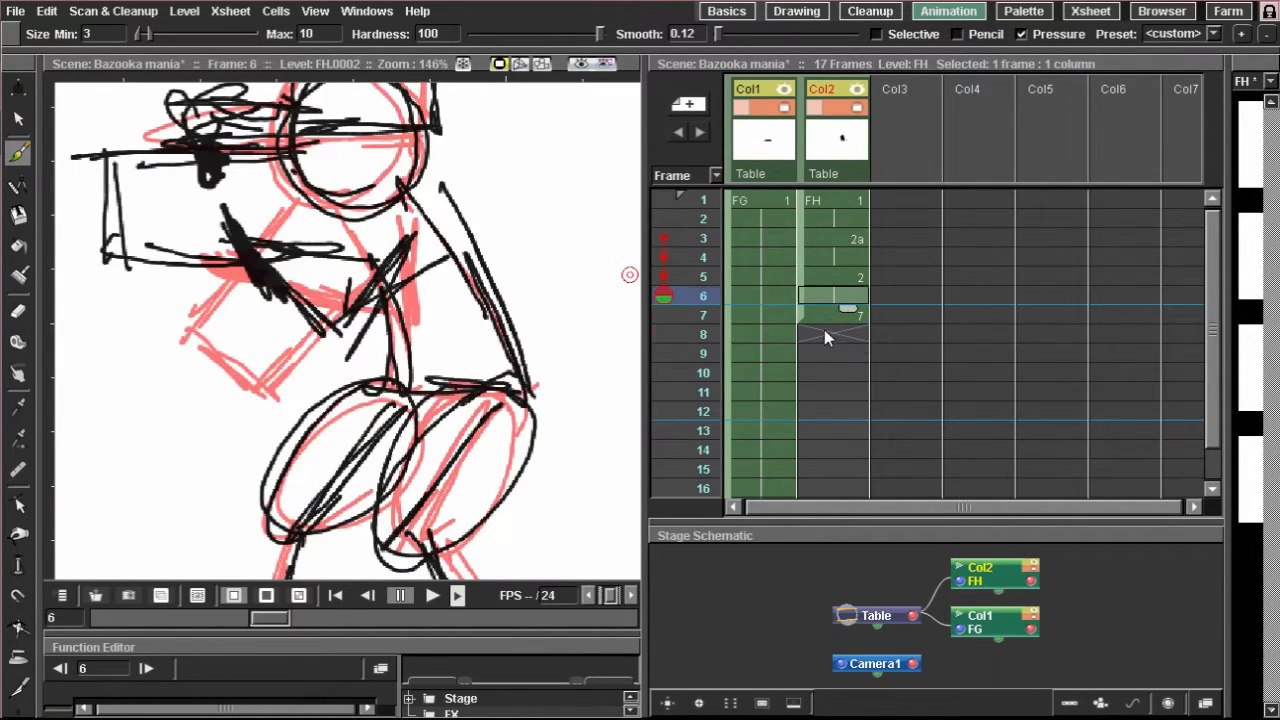
{"action": "left_click", "coordinate": [826, 318]}
{"action": "left_click", "coordinate": [838, 276]}
{"action": "left_click", "coordinate": [833, 256]}
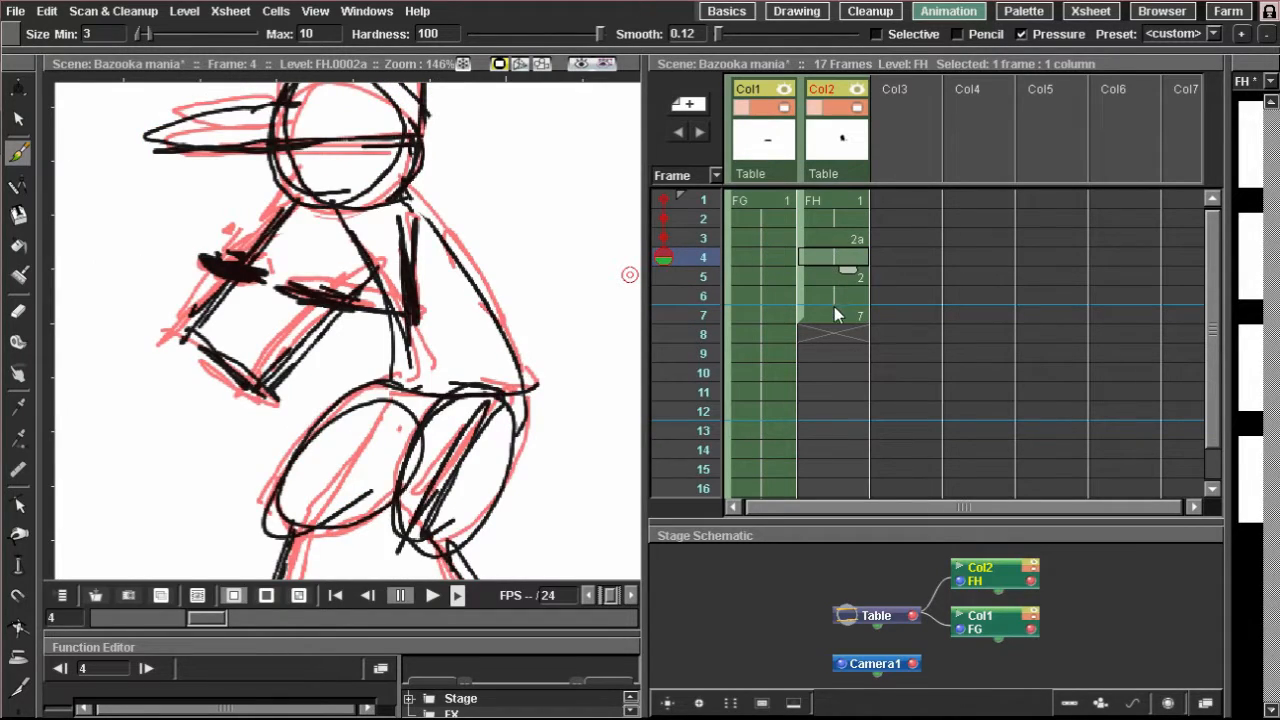
{"action": "left_click", "coordinate": [834, 302]}
{"action": "left_click", "coordinate": [840, 316]}
{"action": "left_click", "coordinate": [837, 278]}
Step: Lasso the bazooka on frame 7 and rotate it 3.84° so that its muzzle dips slightly
{"action": "left_click", "coordinate": [839, 310]}
{"action": "left_click", "coordinate": [18, 118]}
{"action": "mouse_move", "coordinate": [95, 140]}
{"action": "left_mouse_down"}
{"action": "mouse_move", "coordinate": [245, 306]}
{"action": "mouse_move", "coordinate": [305, 272]}
{"action": "mouse_move", "coordinate": [312, 192]}
{"action": "mouse_move", "coordinate": [147, 145]}
{"action": "left_mouse_up"}
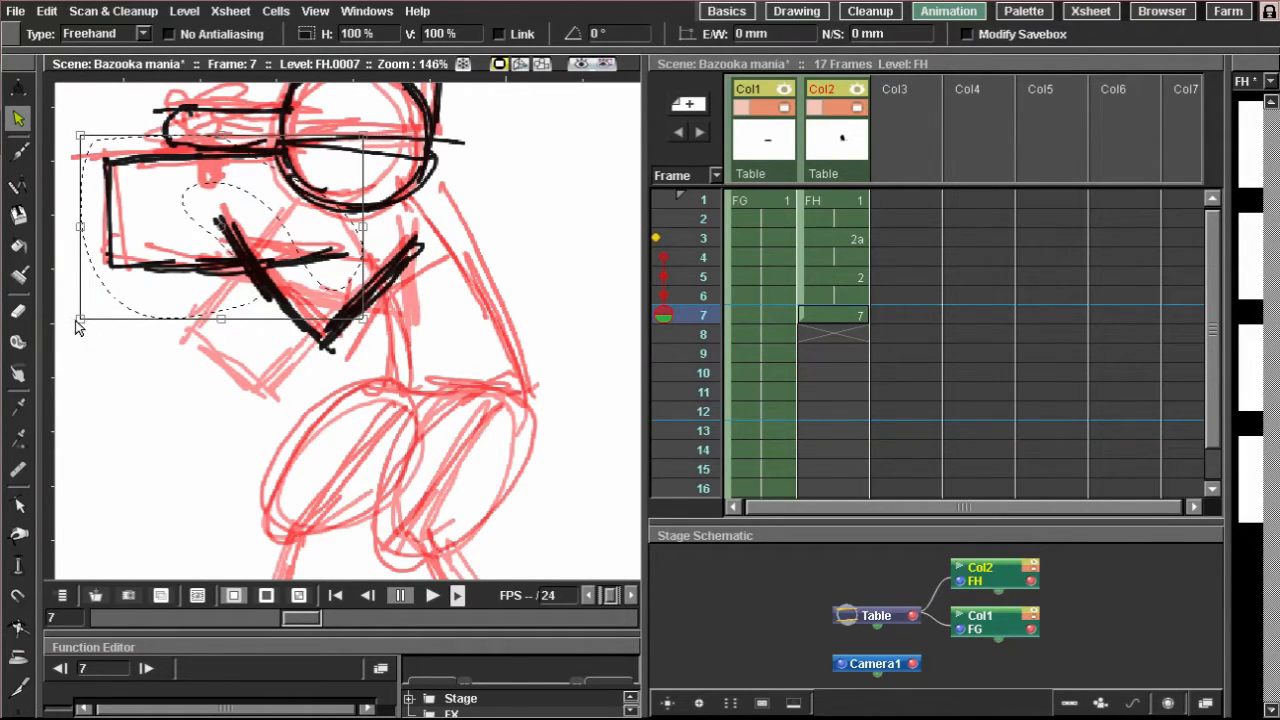
{"action": "left_click_drag", "start_coordinate": [74, 322], "coordinate": [96, 294]}
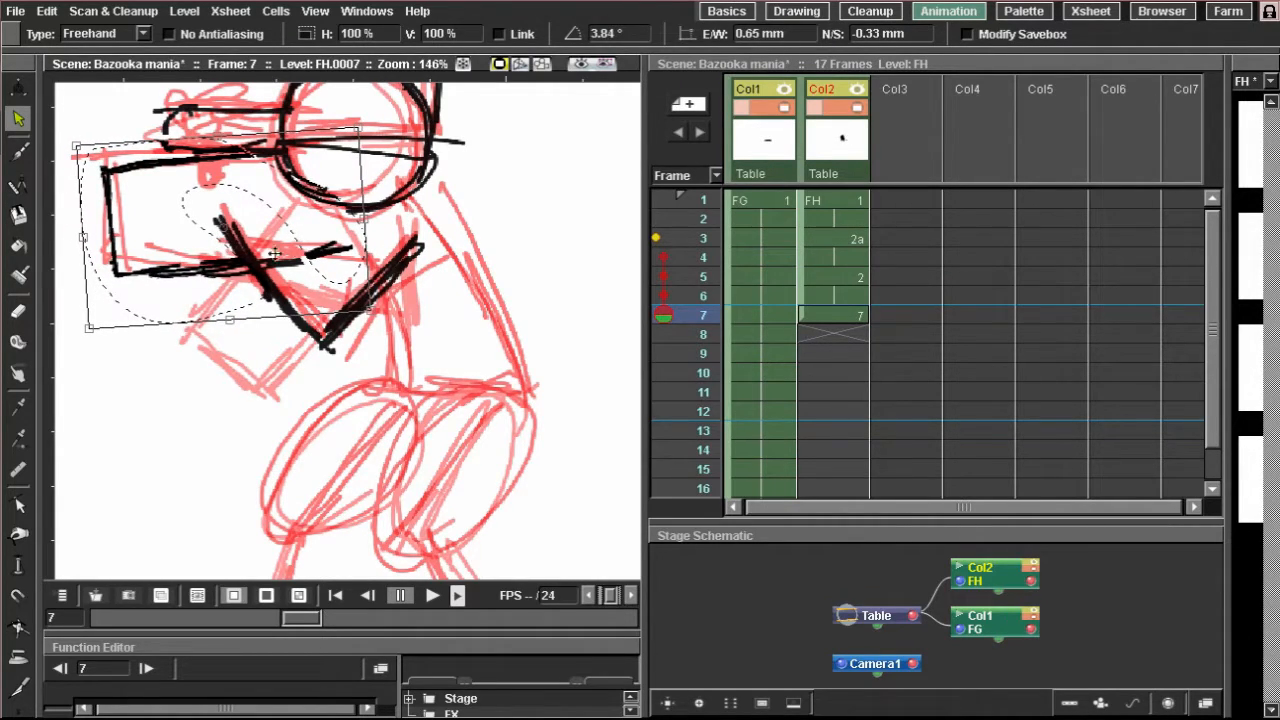
Step: Flip through Col2's drawings again to check the tilted bazooka against the earlier poses
{"action": "left_click_drag", "start_coordinate": [840, 258], "coordinate": [843, 301]}
{"action": "left_click", "coordinate": [847, 315]}
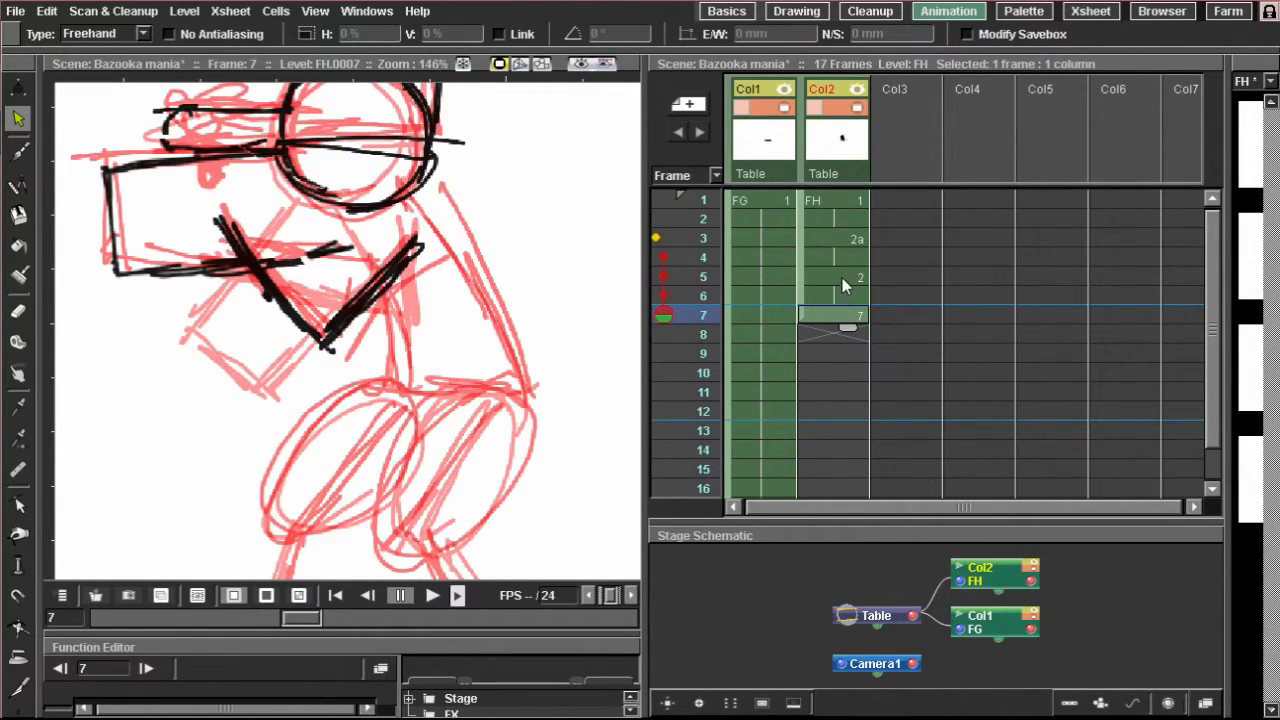
{"action": "left_click", "coordinate": [841, 262]}
{"action": "left_click", "coordinate": [838, 282]}
{"action": "left_click", "coordinate": [845, 337]}
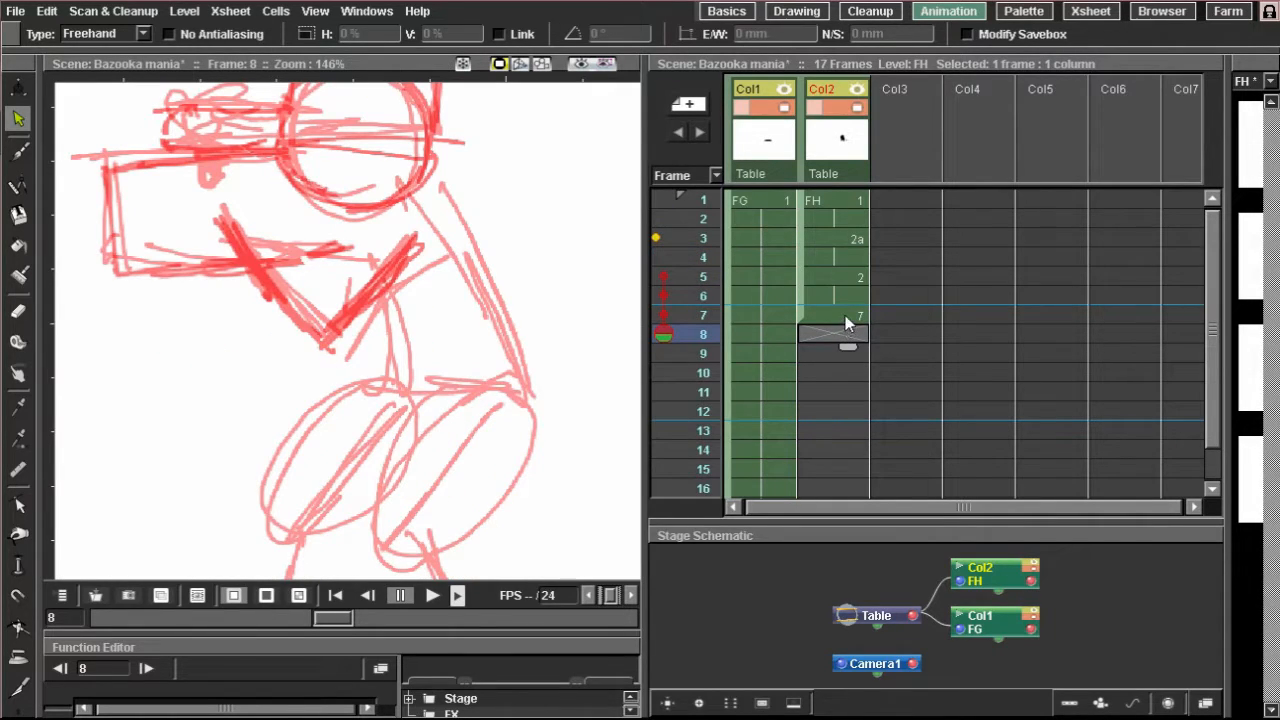
{"action": "left_click", "coordinate": [830, 279]}
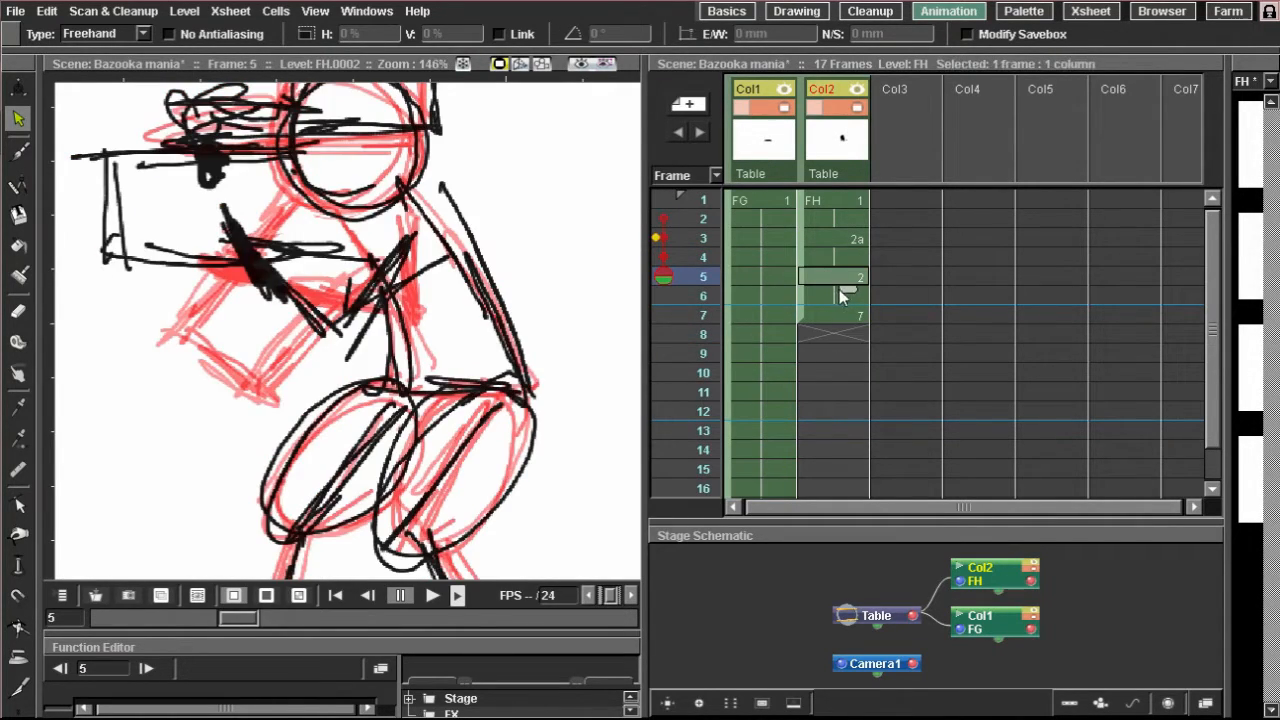
{"action": "left_click", "coordinate": [838, 232]}
{"action": "double_click", "coordinate": [837, 196]}
{"action": "left_click", "coordinate": [845, 236]}
Step: Reframe Col2's frames 1 to 4 on 4's and extend the last drawing's hold through frame 14
{"action": "left_click_drag", "start_coordinate": [842, 200], "coordinate": [847, 247]}
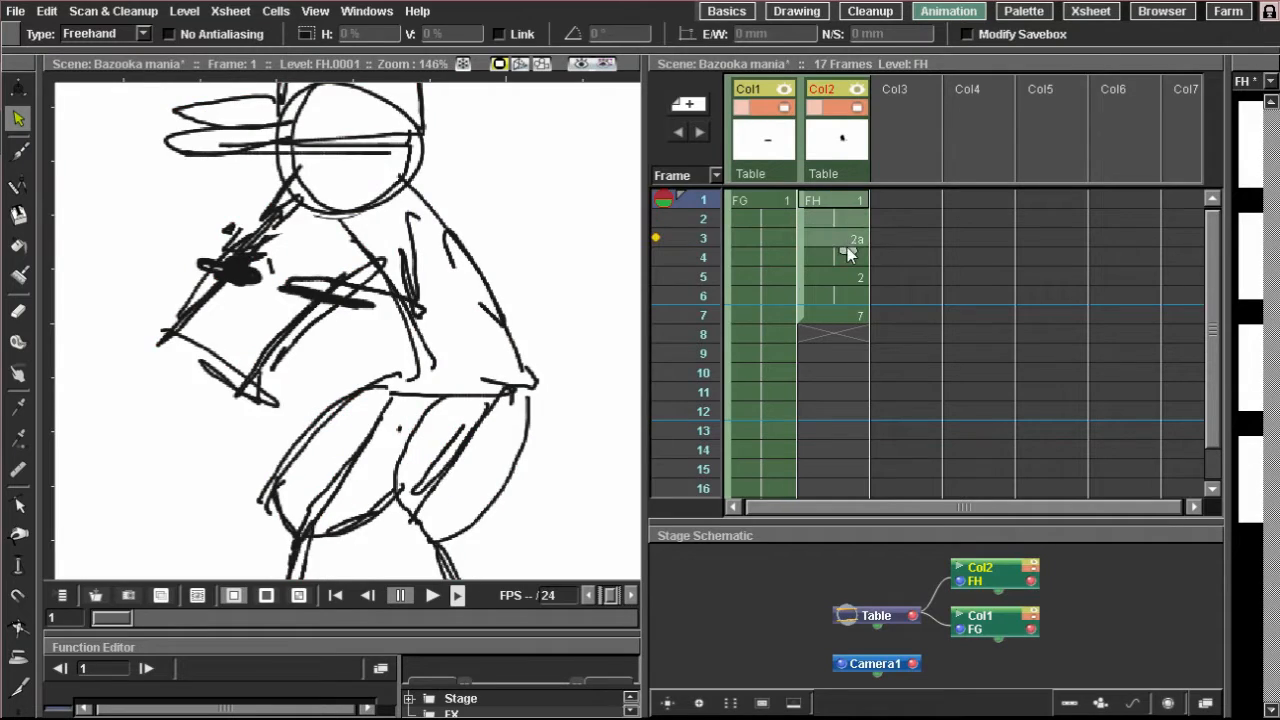
{"action": "right_click", "coordinate": [847, 214]}
{"action": "mouse_move", "coordinate": [902, 56]}
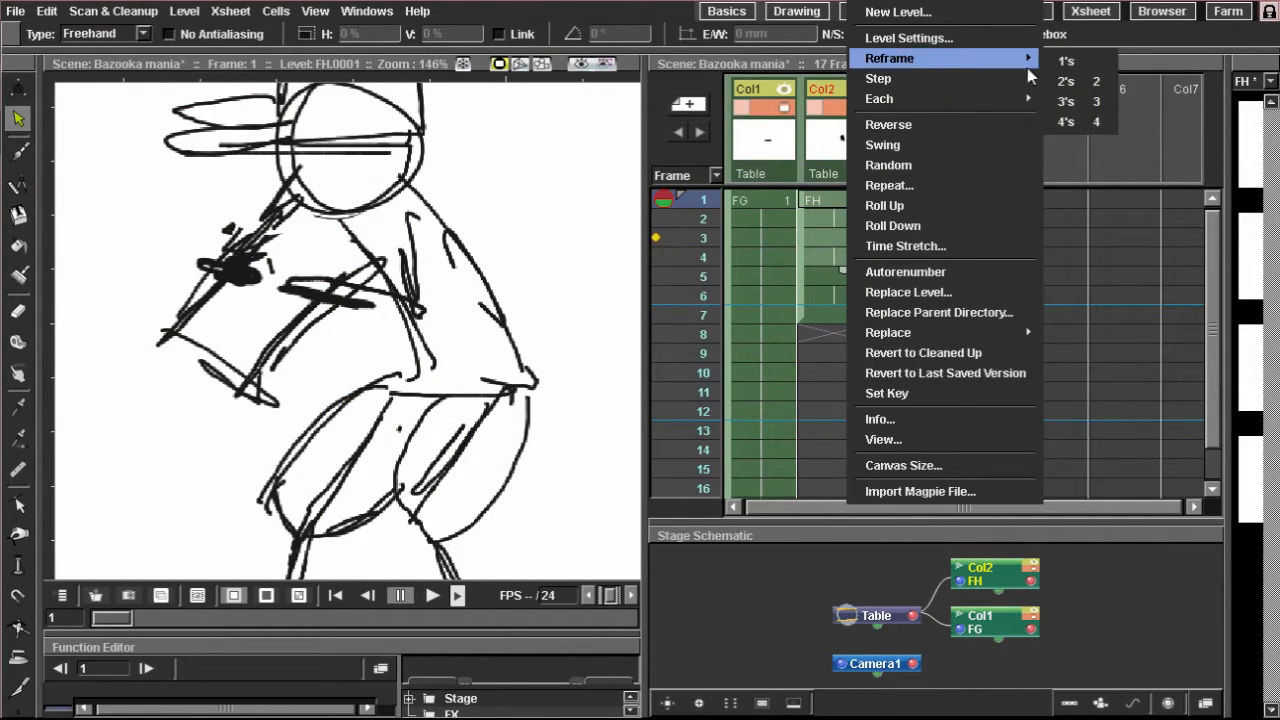
{"action": "left_click", "coordinate": [1068, 122]}
{"action": "left_click", "coordinate": [848, 394]}
{"action": "left_click_drag", "start_coordinate": [850, 407], "coordinate": [848, 460]}
Step: Play the animation from frame 1 and compare the poses held at frames 5 and 9
{"action": "left_click", "coordinate": [835, 202]}
{"action": "scroll", "coordinate": [317, 383], "scroll_direction": "down", "scroll_amount": 4}
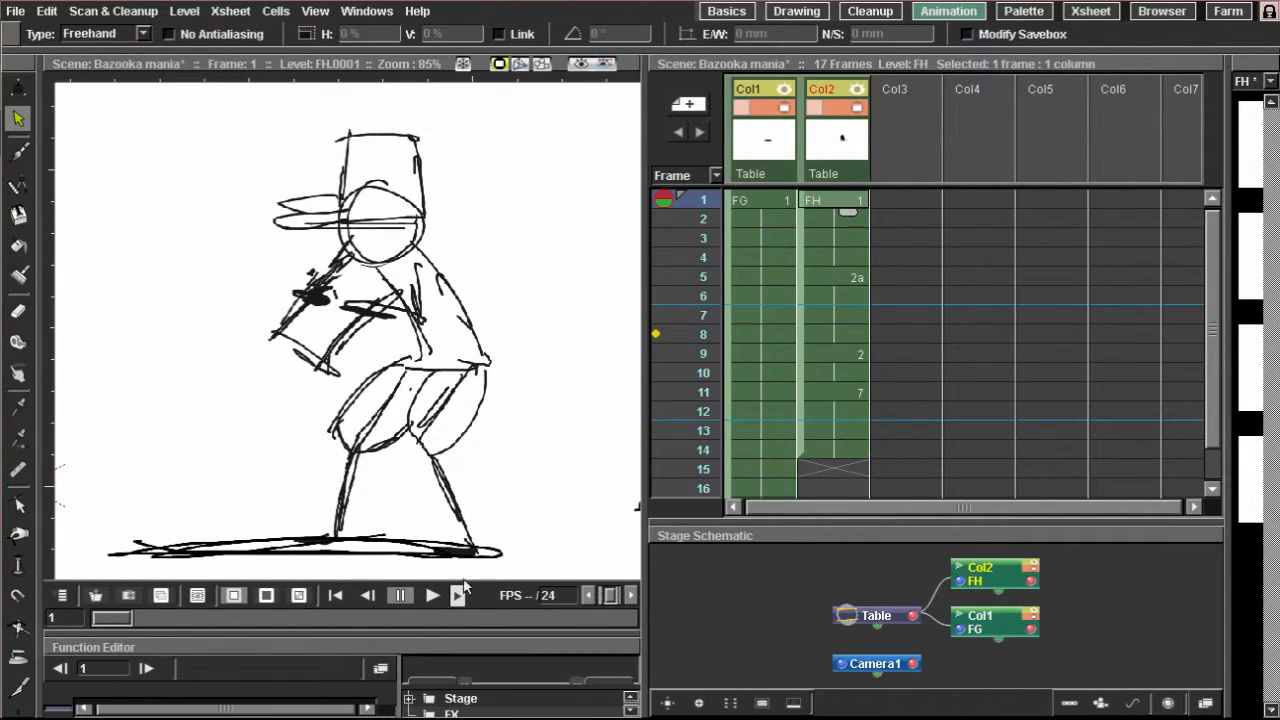
{"action": "left_click", "coordinate": [432, 595]}
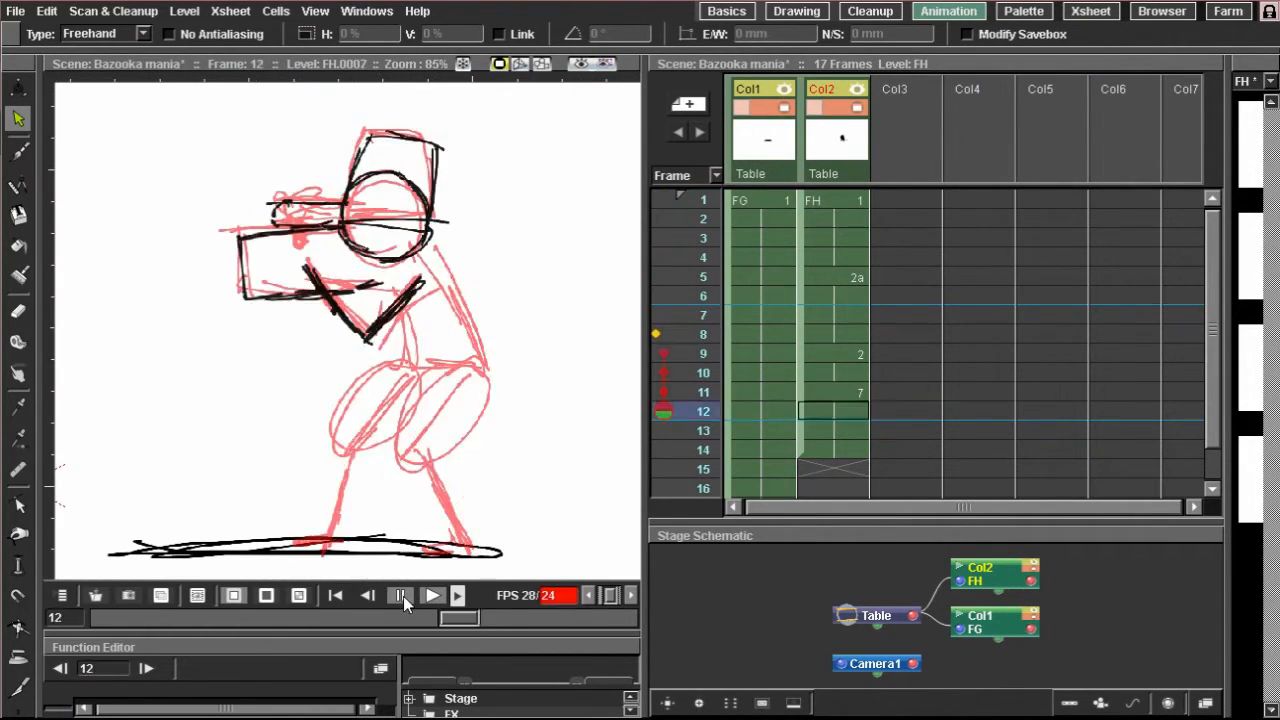
{"action": "left_click", "coordinate": [846, 334]}
{"action": "left_click", "coordinate": [836, 257]}
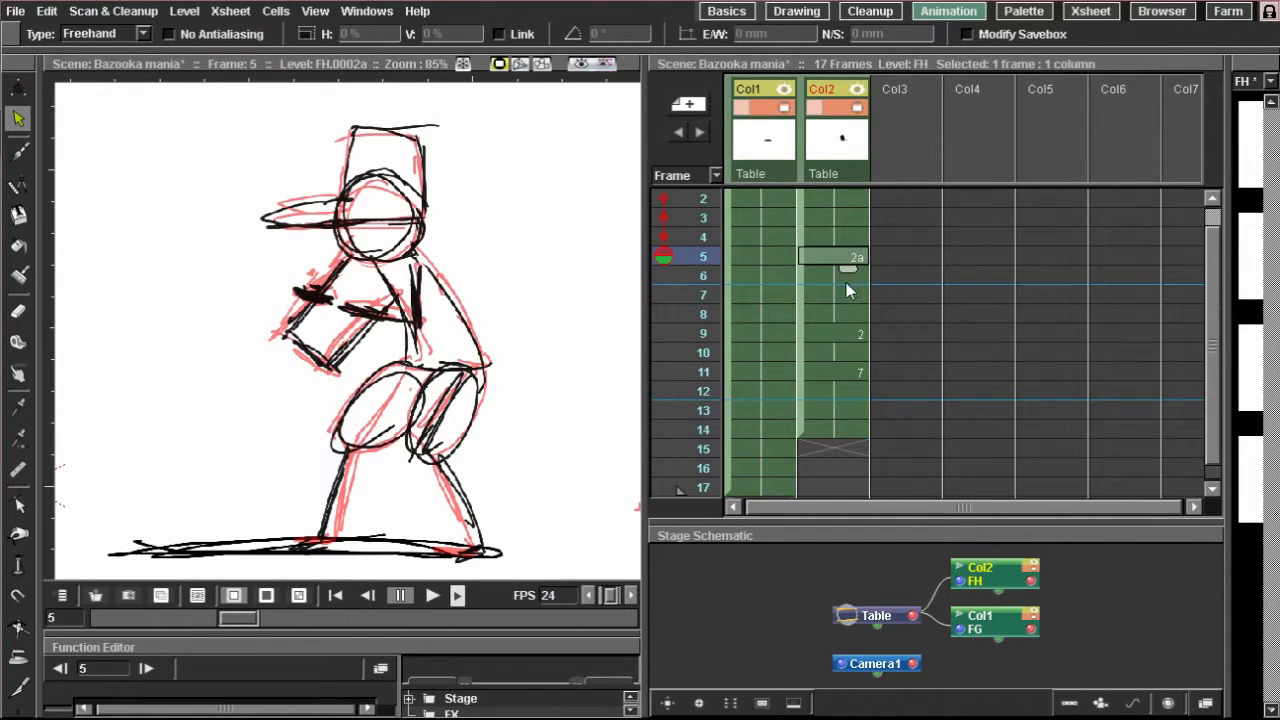
{"action": "left_click", "coordinate": [848, 336]}
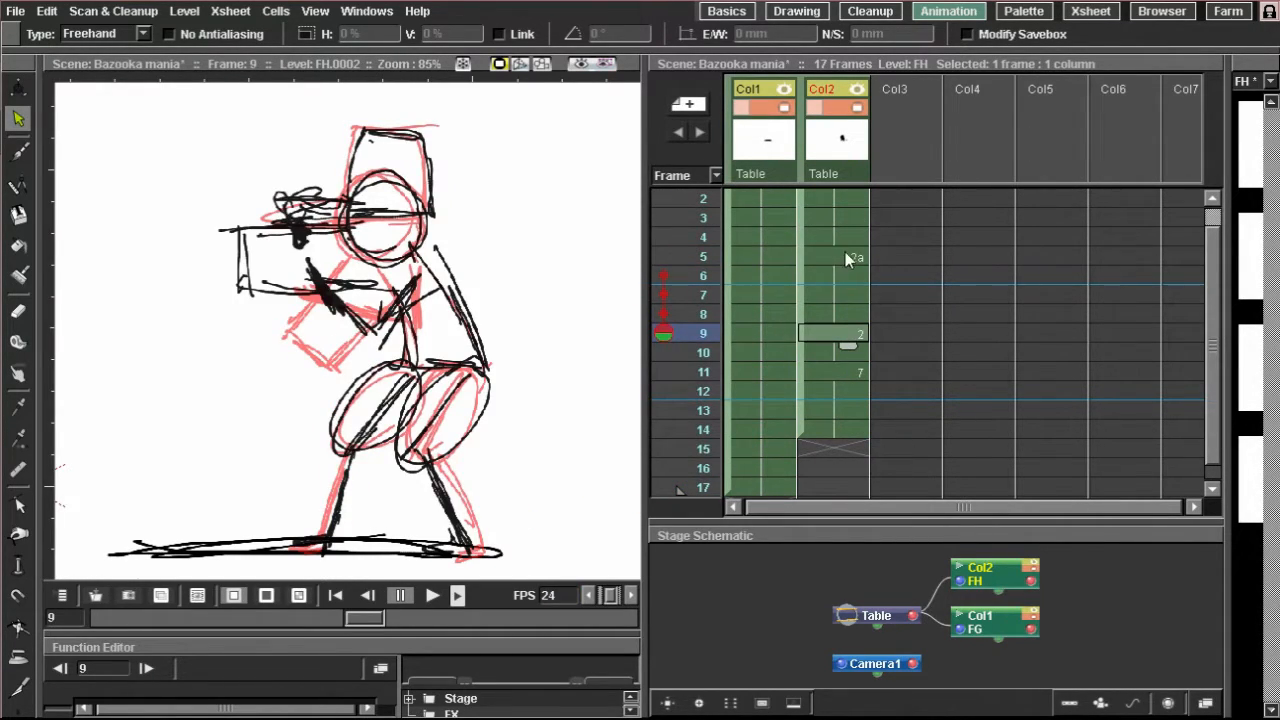
Step: Erase the bazooka's muzzle end on the frame 5 in-between and redraw it slightly longer
{"action": "left_click", "coordinate": [846, 257]}
{"action": "key", "text": "b"}
{"action": "scroll", "coordinate": [225, 262], "scroll_direction": "up", "scroll_amount": 1}
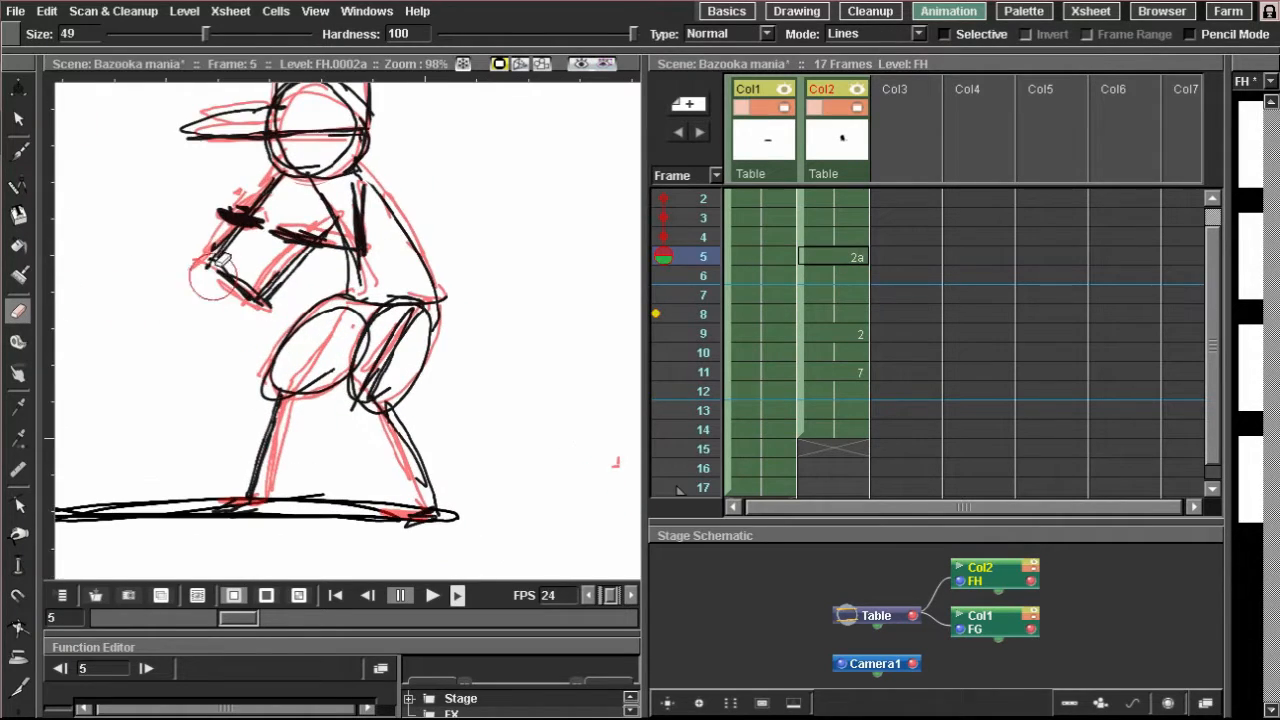
{"action": "mouse_move", "coordinate": [235, 236]}
{"action": "left_mouse_down"}
{"action": "mouse_move", "coordinate": [196, 288]}
{"action": "mouse_move", "coordinate": [258, 320]}
{"action": "left_mouse_up"}
{"action": "left_click_drag", "start_coordinate": [284, 274], "coordinate": [248, 320]}
Step: Lengthen the bazooka's muzzle in Col2's first drawing and erase the old end line inside the barrel
{"action": "scroll", "coordinate": [862, 257], "scroll_direction": "up", "scroll_amount": 1}
{"action": "left_click", "coordinate": [836, 201]}
{"action": "left_click_drag", "start_coordinate": [264, 264], "coordinate": [216, 322]}
{"action": "mouse_move", "coordinate": [196, 278]}
{"action": "left_mouse_down"}
{"action": "mouse_move", "coordinate": [212, 332]}
{"action": "mouse_move", "coordinate": [222, 310]}
{"action": "left_mouse_up"}
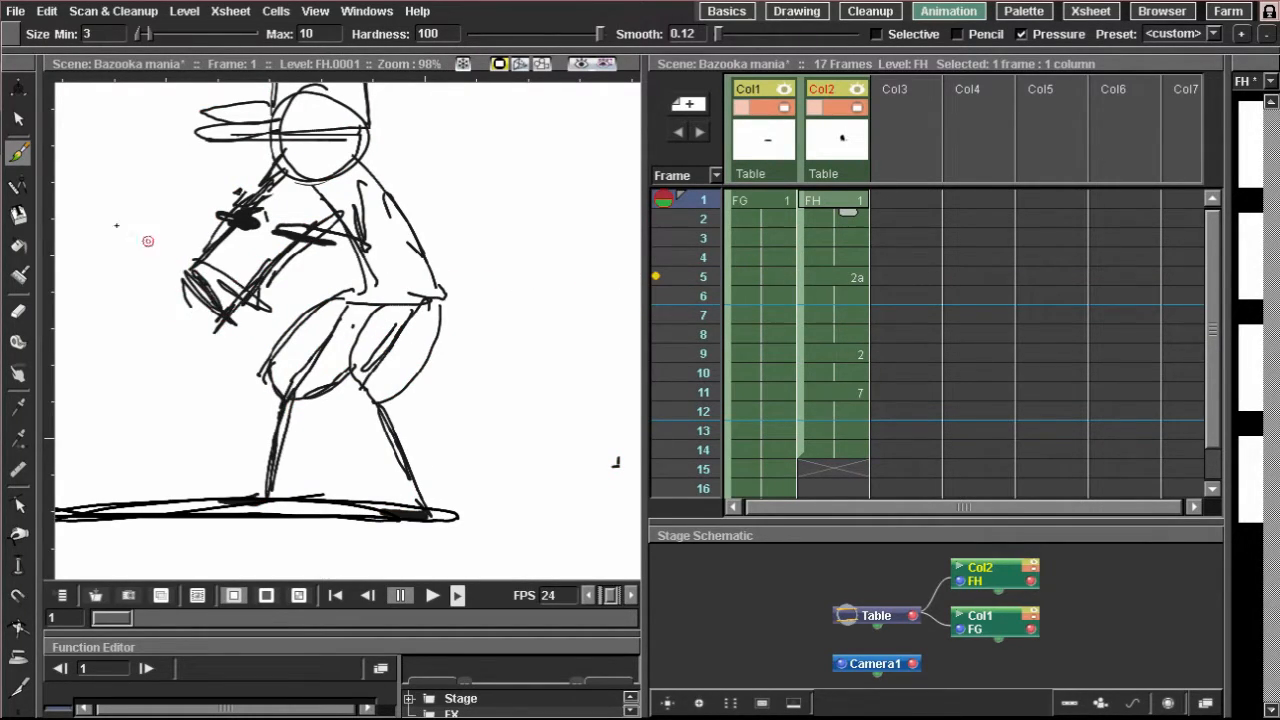
{"action": "left_click", "coordinate": [18, 310]}
{"action": "left_click_drag", "start_coordinate": [171, 257], "coordinate": [245, 270]}
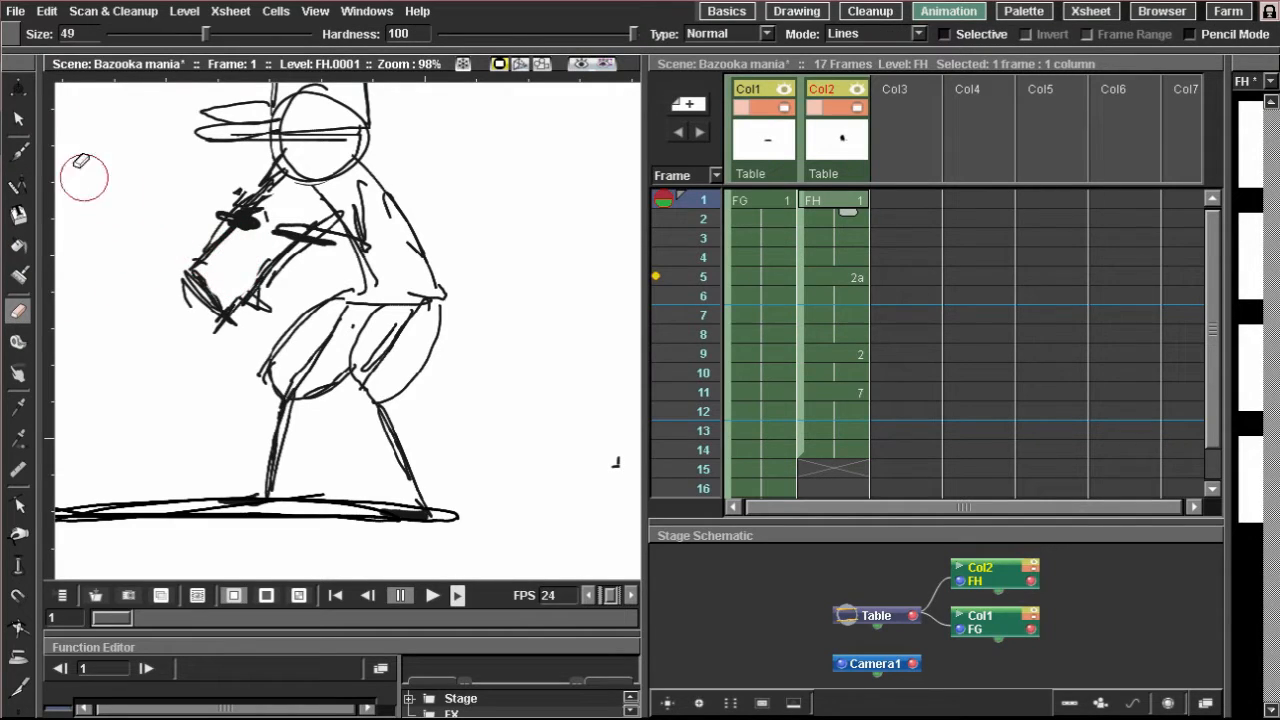
{"action": "left_click", "coordinate": [18, 152]}
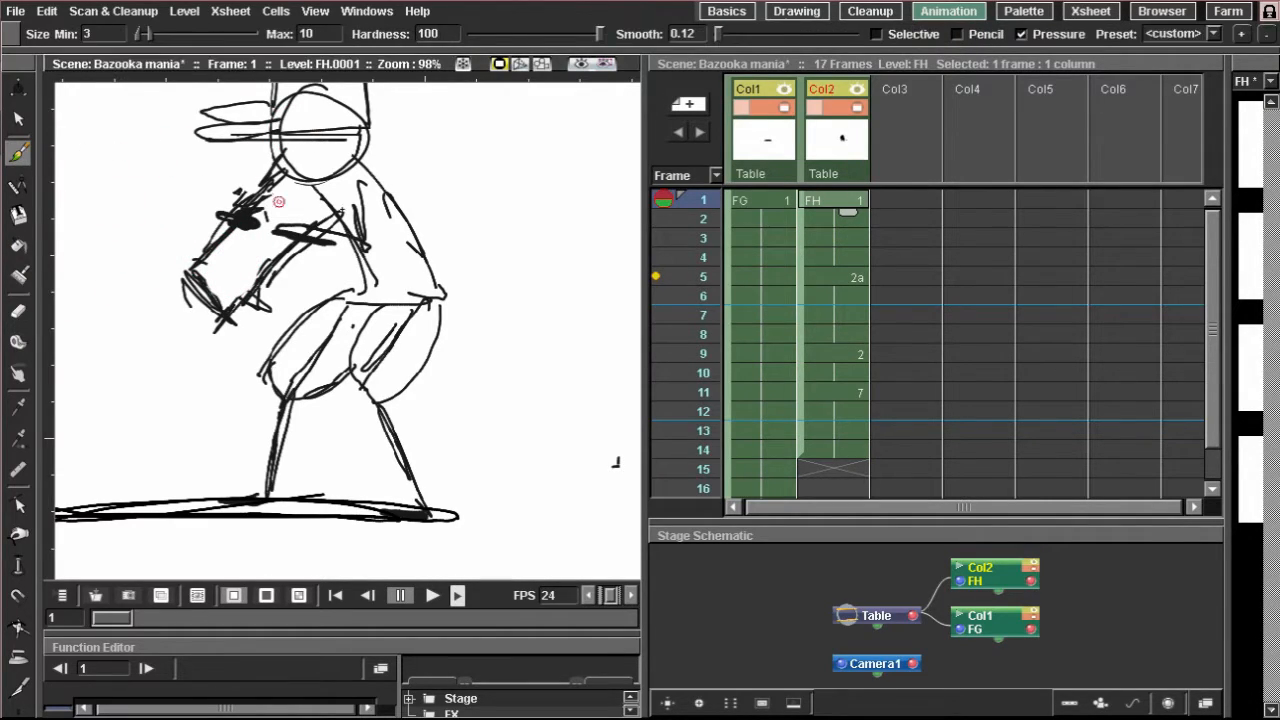
Step: Try an extra stroke across the bazooka's muzzle on frame 6 of Col2, then undo it
{"action": "left_click", "coordinate": [840, 296]}
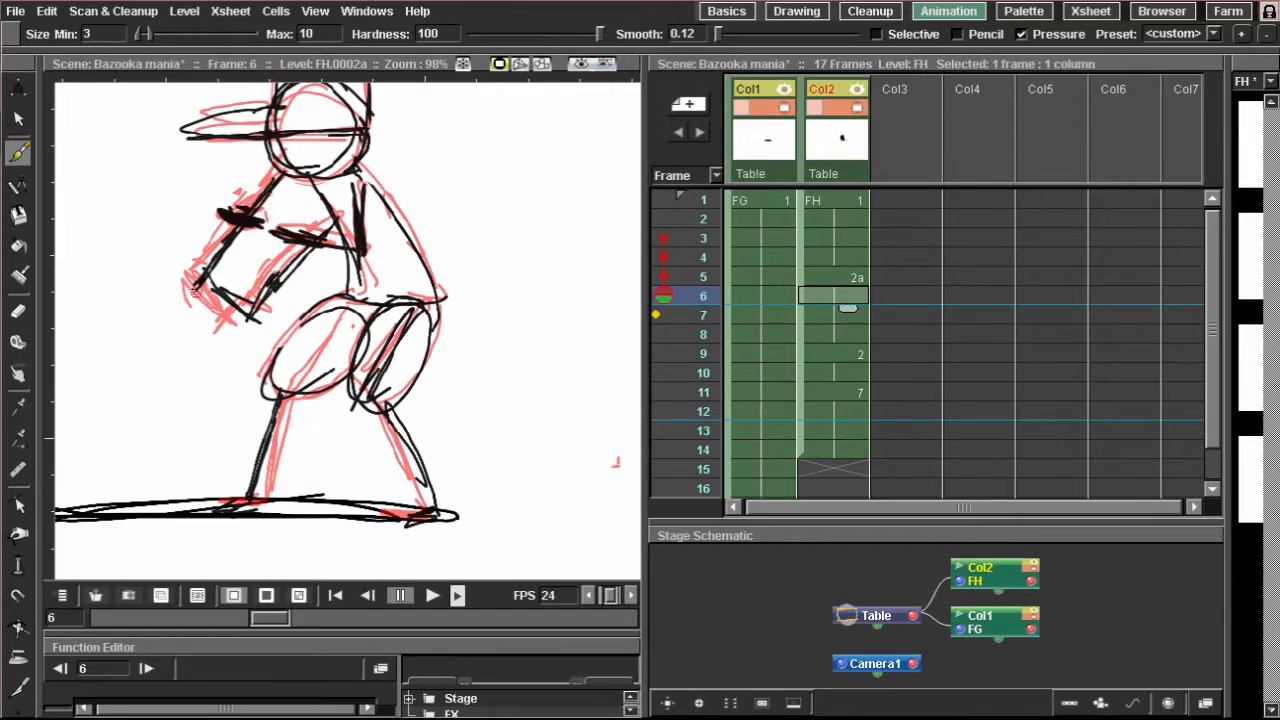
{"action": "left_click_drag", "start_coordinate": [186, 277], "coordinate": [247, 344]}
{"action": "key", "text": "ctrl+z"}
{"action": "left_click", "coordinate": [838, 278]}
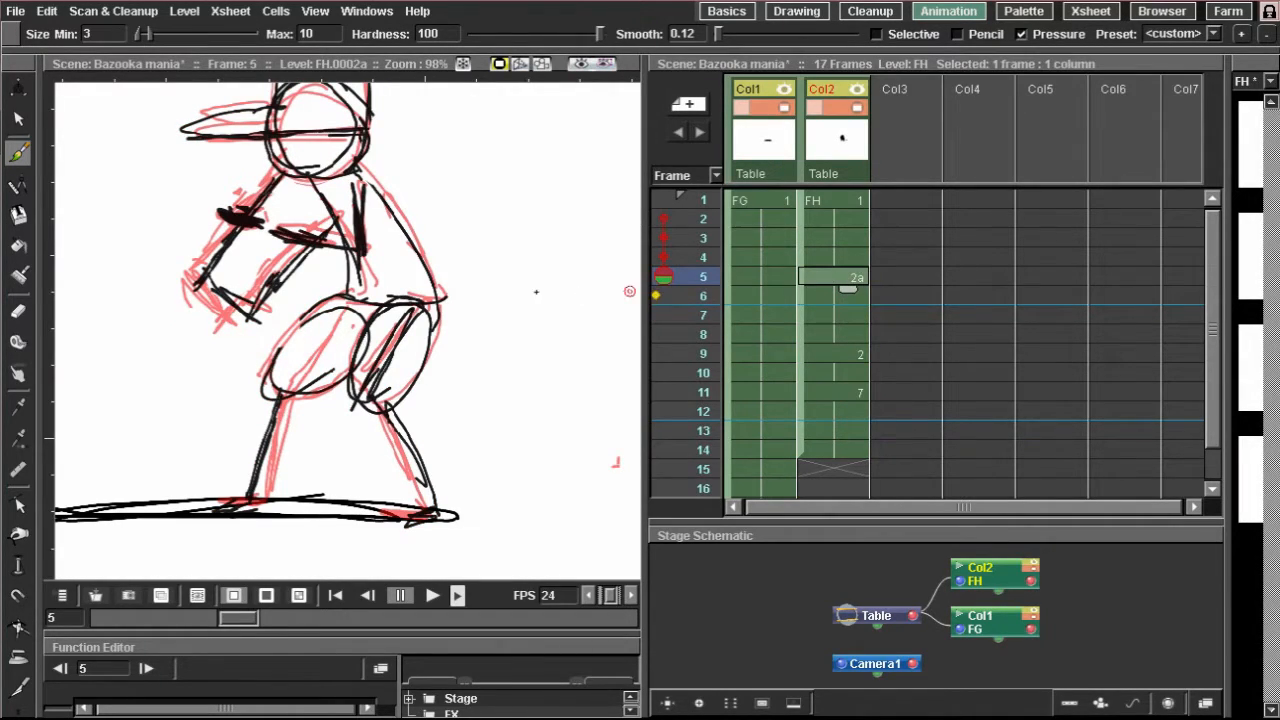
Step: Extend the bazooka's muzzle on the frame 5 in-between with a new side and end line
{"action": "mouse_move", "coordinate": [197, 284]}
{"action": "left_mouse_down"}
{"action": "mouse_move", "coordinate": [245, 339]}
{"action": "mouse_move", "coordinate": [236, 329]}
{"action": "left_mouse_up"}
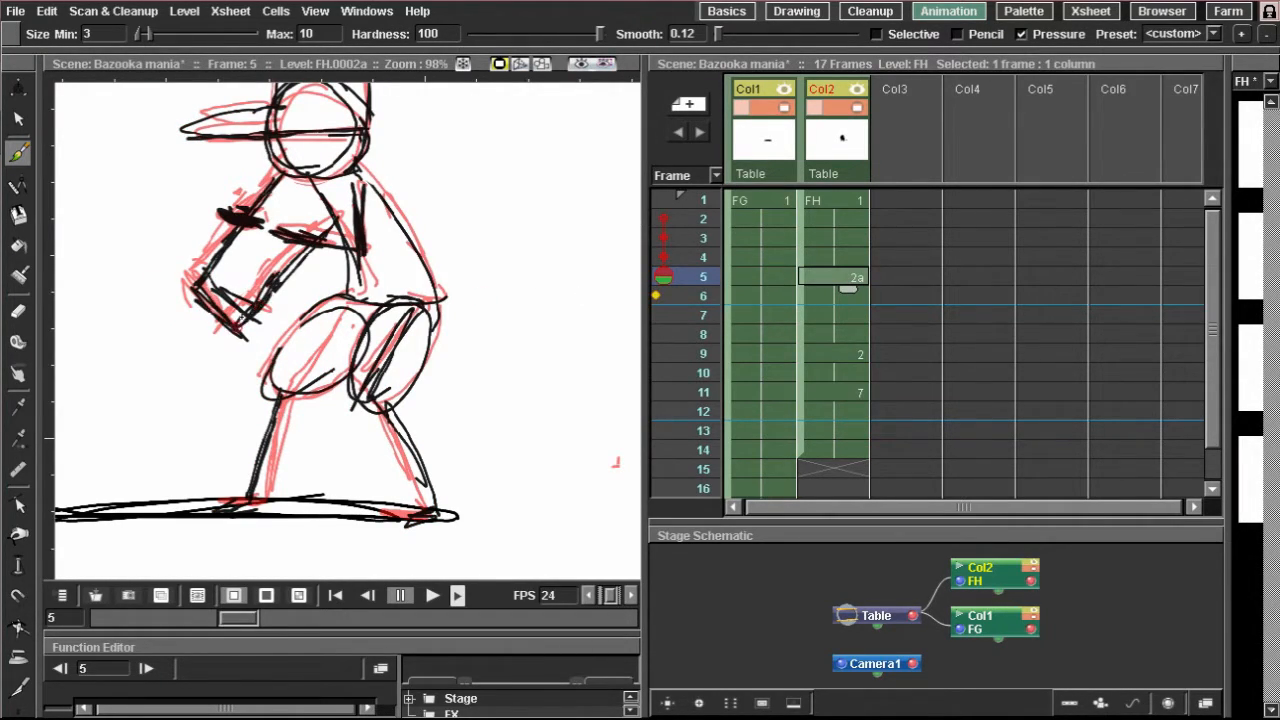
Step: Extend the bazooka's lower edge on Col2's frame 11 drawing and trace the torso's chest, back and waist lines over the onion skin
{"action": "left_click", "coordinate": [850, 354]}
{"action": "left_click", "coordinate": [850, 393]}
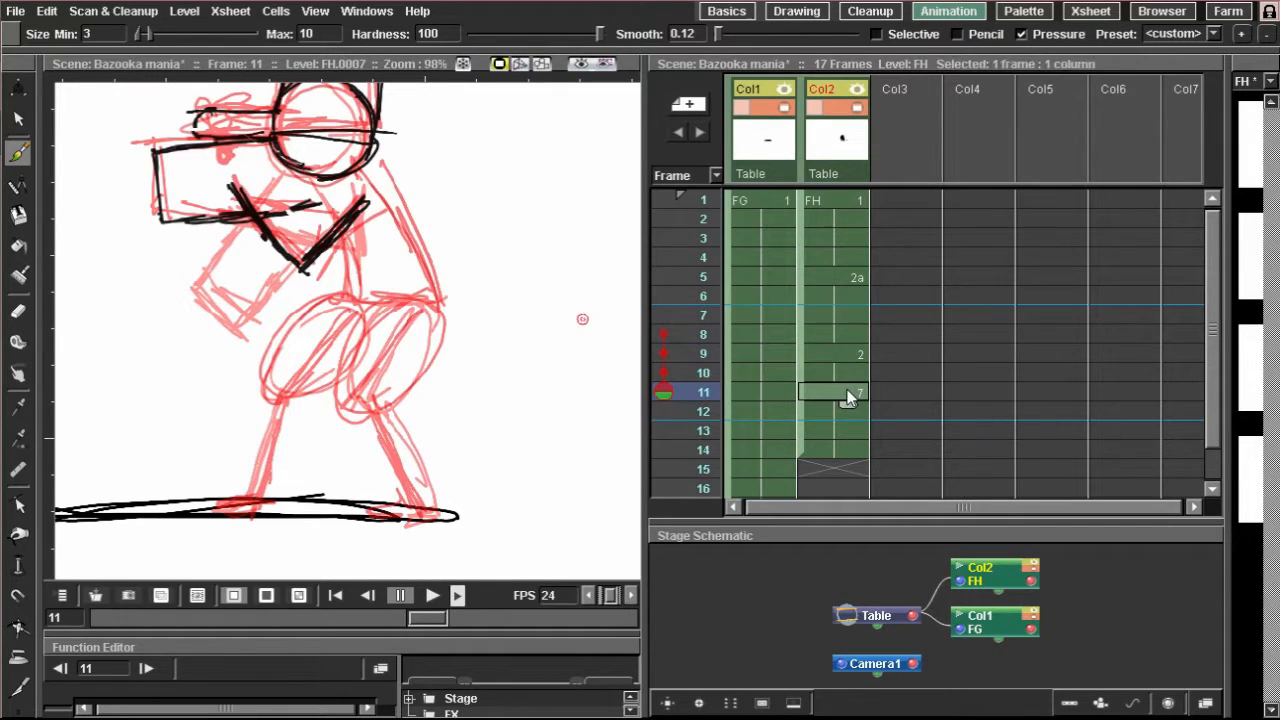
{"action": "scroll", "coordinate": [300, 235], "scroll_direction": "up", "scroll_amount": 2}
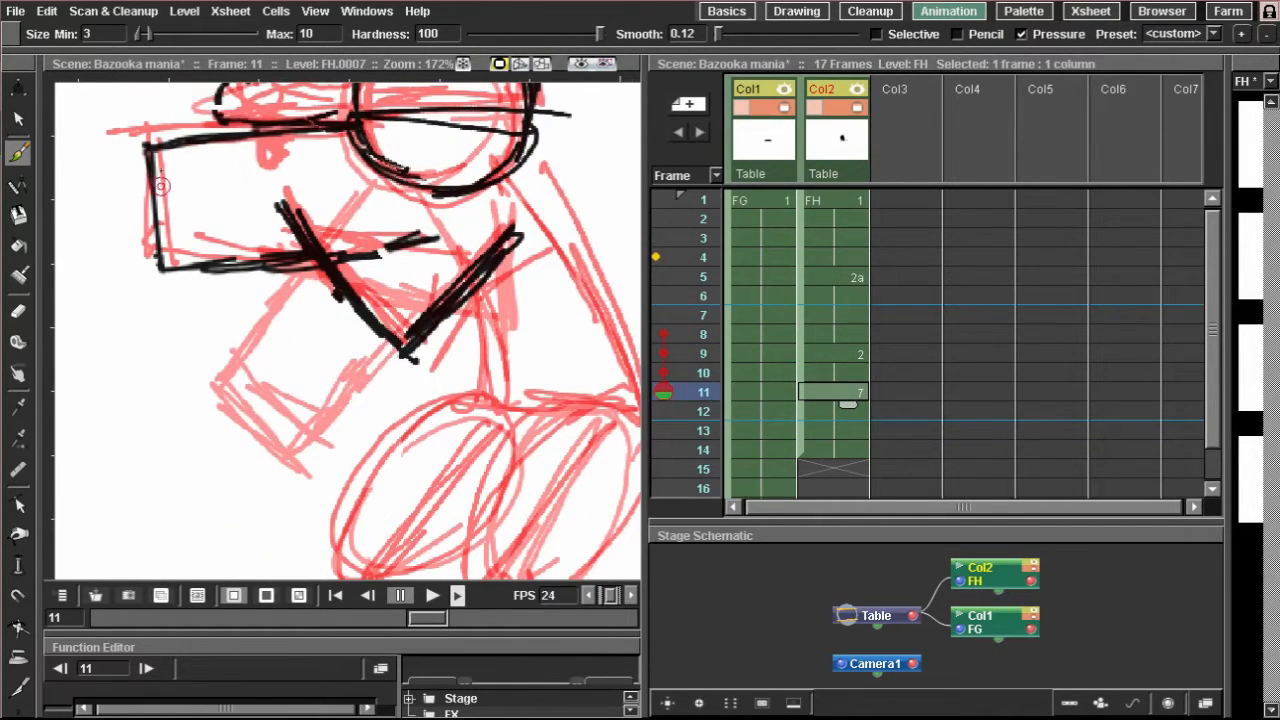
{"action": "scroll", "coordinate": [300, 235], "scroll_direction": "down", "scroll_amount": 1}
{"action": "left_click_drag", "start_coordinate": [458, 217], "coordinate": [455, 204]}
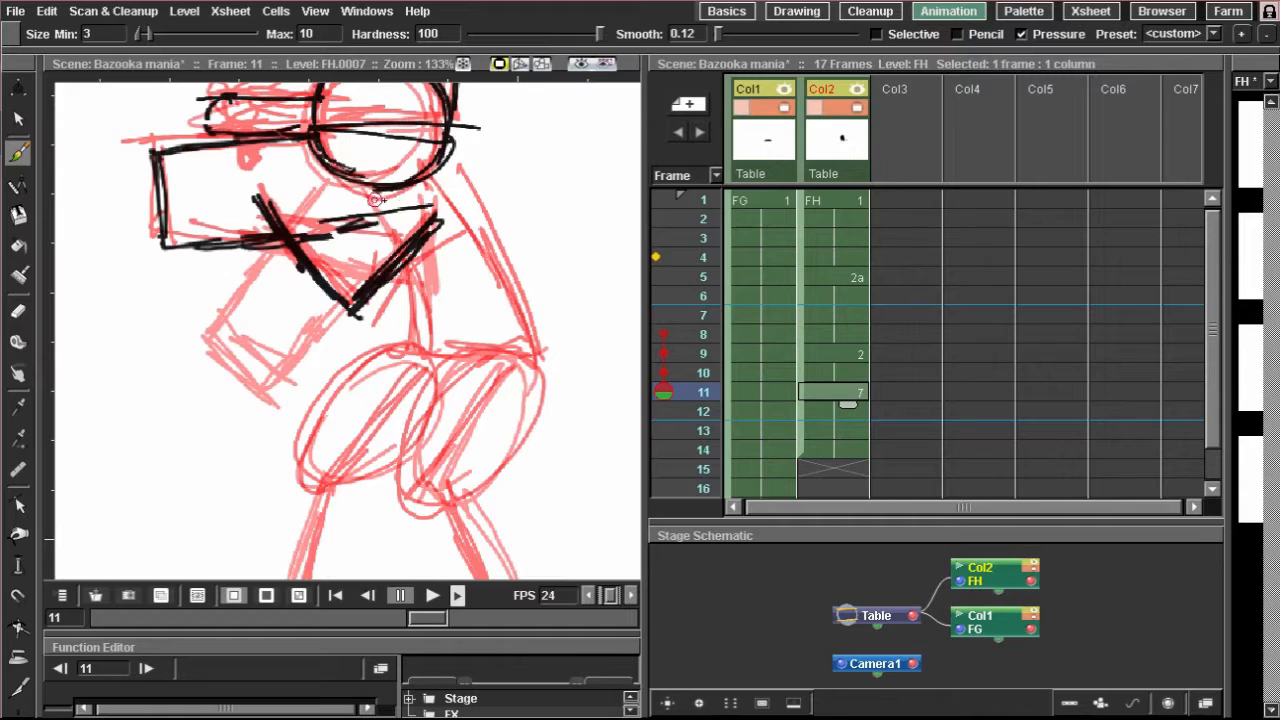
{"action": "mouse_move", "coordinate": [371, 197]}
{"action": "left_mouse_down"}
{"action": "mouse_move", "coordinate": [397, 325]}
{"action": "mouse_move", "coordinate": [458, 361]}
{"action": "left_mouse_up"}
{"action": "left_click_drag", "start_coordinate": [432, 354], "coordinate": [532, 356]}
{"action": "left_click_drag", "start_coordinate": [437, 169], "coordinate": [513, 341]}
{"action": "left_click_drag", "start_coordinate": [461, 213], "coordinate": [531, 357]}
{"action": "left_click_drag", "start_coordinate": [447, 169], "coordinate": [519, 306]}
Step: Draw the rear thigh, shin and foot on the frame 11 drawing, following the onion skin
{"action": "mouse_move", "coordinate": [440, 298]}
{"action": "left_mouse_down"}
{"action": "mouse_move", "coordinate": [449, 271]}
{"action": "mouse_move", "coordinate": [421, 200]}
{"action": "left_mouse_up"}
{"action": "mouse_move", "coordinate": [443, 247]}
{"action": "left_mouse_down"}
{"action": "mouse_move", "coordinate": [397, 330]}
{"action": "mouse_move", "coordinate": [402, 397]}
{"action": "mouse_move", "coordinate": [403, 382]}
{"action": "mouse_move", "coordinate": [487, 378]}
{"action": "left_mouse_up"}
{"action": "left_click_drag", "start_coordinate": [437, 408], "coordinate": [529, 322]}
{"action": "mouse_move", "coordinate": [539, 266]}
{"action": "left_mouse_down"}
{"action": "mouse_move", "coordinate": [506, 364]}
{"action": "mouse_move", "coordinate": [540, 298]}
{"action": "left_mouse_up"}
{"action": "mouse_move", "coordinate": [503, 251]}
{"action": "left_mouse_down"}
{"action": "mouse_move", "coordinate": [432, 325]}
{"action": "mouse_move", "coordinate": [418, 386]}
{"action": "mouse_move", "coordinate": [446, 390]}
{"action": "mouse_move", "coordinate": [508, 494]}
{"action": "left_mouse_up"}
{"action": "left_click_drag", "start_coordinate": [458, 426], "coordinate": [500, 522]}
{"action": "mouse_move", "coordinate": [481, 463]}
{"action": "left_mouse_down"}
{"action": "mouse_move", "coordinate": [505, 530]}
{"action": "mouse_move", "coordinate": [444, 530]}
{"action": "left_mouse_up"}
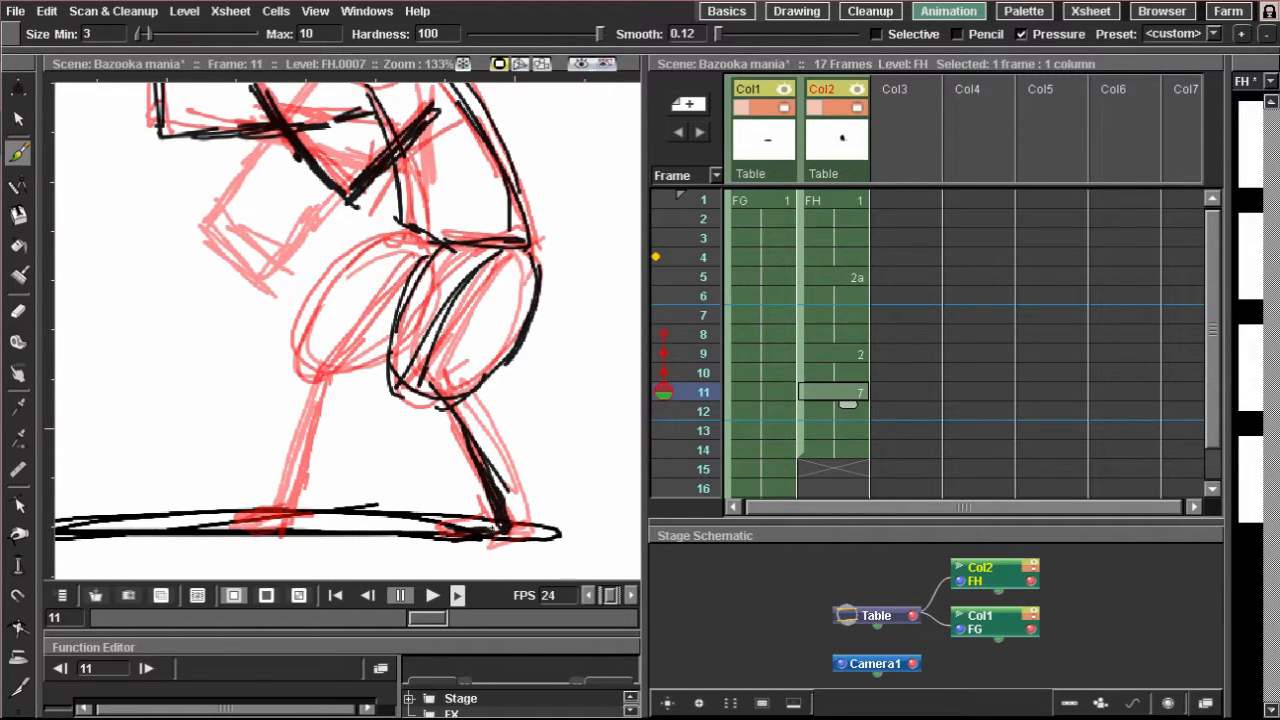
Step: Draw the front thigh, shin and foot on the frame 11 drawing to complete the character's legs
{"action": "left_click_drag", "start_coordinate": [402, 227], "coordinate": [338, 273]}
{"action": "left_click_drag", "start_coordinate": [384, 232], "coordinate": [293, 338]}
{"action": "mouse_move", "coordinate": [314, 288]}
{"action": "left_mouse_down"}
{"action": "mouse_move", "coordinate": [298, 378]}
{"action": "mouse_move", "coordinate": [398, 320]}
{"action": "left_mouse_up"}
{"action": "left_click_drag", "start_coordinate": [345, 360], "coordinate": [416, 310]}
{"action": "mouse_move", "coordinate": [430, 256]}
{"action": "left_mouse_down"}
{"action": "mouse_move", "coordinate": [332, 377]}
{"action": "mouse_move", "coordinate": [322, 358]}
{"action": "mouse_move", "coordinate": [260, 526]}
{"action": "left_mouse_up"}
{"action": "left_click_drag", "start_coordinate": [322, 362], "coordinate": [270, 508]}
{"action": "mouse_move", "coordinate": [324, 386]}
{"action": "left_mouse_down"}
{"action": "mouse_move", "coordinate": [274, 523]}
{"action": "mouse_move", "coordinate": [292, 436]}
{"action": "mouse_move", "coordinate": [379, 368]}
{"action": "left_mouse_up"}
{"action": "mouse_move", "coordinate": [370, 430]}
{"action": "left_mouse_down"}
{"action": "mouse_move", "coordinate": [330, 435]}
{"action": "mouse_move", "coordinate": [364, 435]}
{"action": "left_mouse_up"}
{"action": "left_click_drag", "start_coordinate": [324, 431], "coordinate": [378, 428]}
{"action": "scroll", "coordinate": [345, 415], "scroll_direction": "down", "scroll_amount": 4}
{"action": "left_click_drag", "start_coordinate": [340, 363], "coordinate": [292, 455]}
{"action": "scroll", "coordinate": [317, 391], "scroll_direction": "down", "scroll_amount": 2}
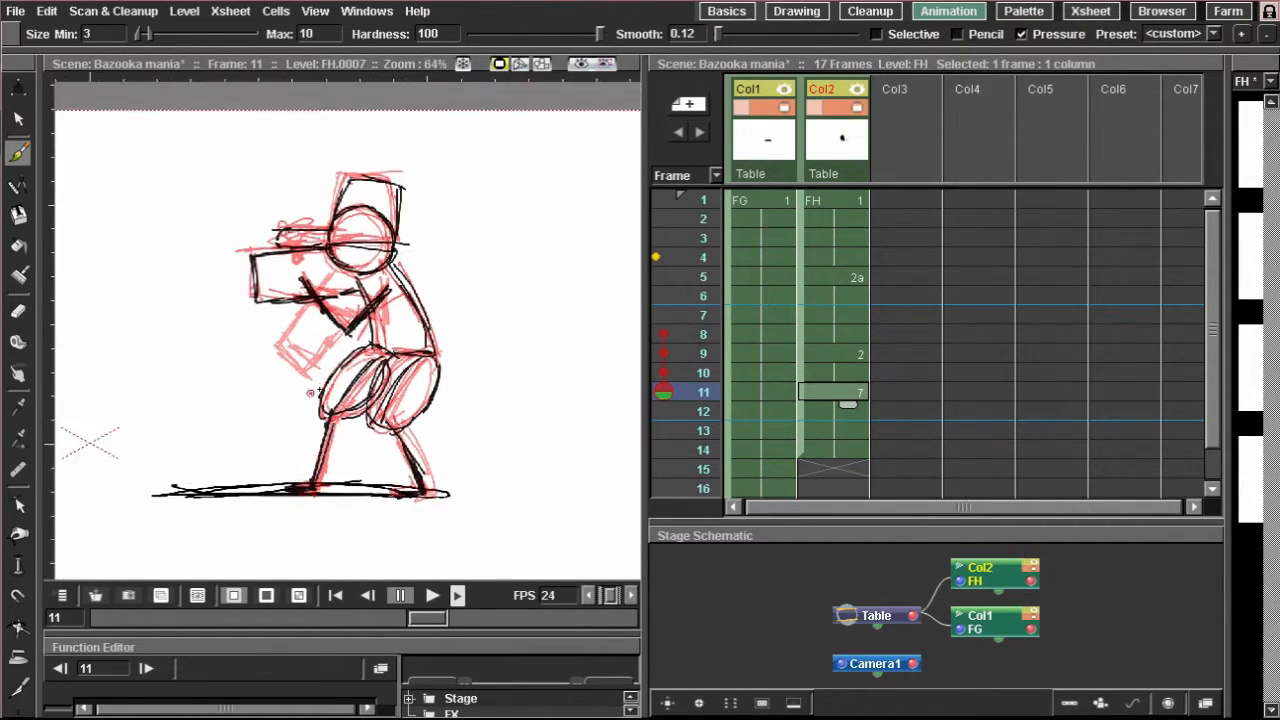
{"action": "left_click_drag", "start_coordinate": [319, 389], "coordinate": [406, 313]}
Step: Play the animation from frame 1 to check the completed last pose
{"action": "left_click", "coordinate": [847, 205]}
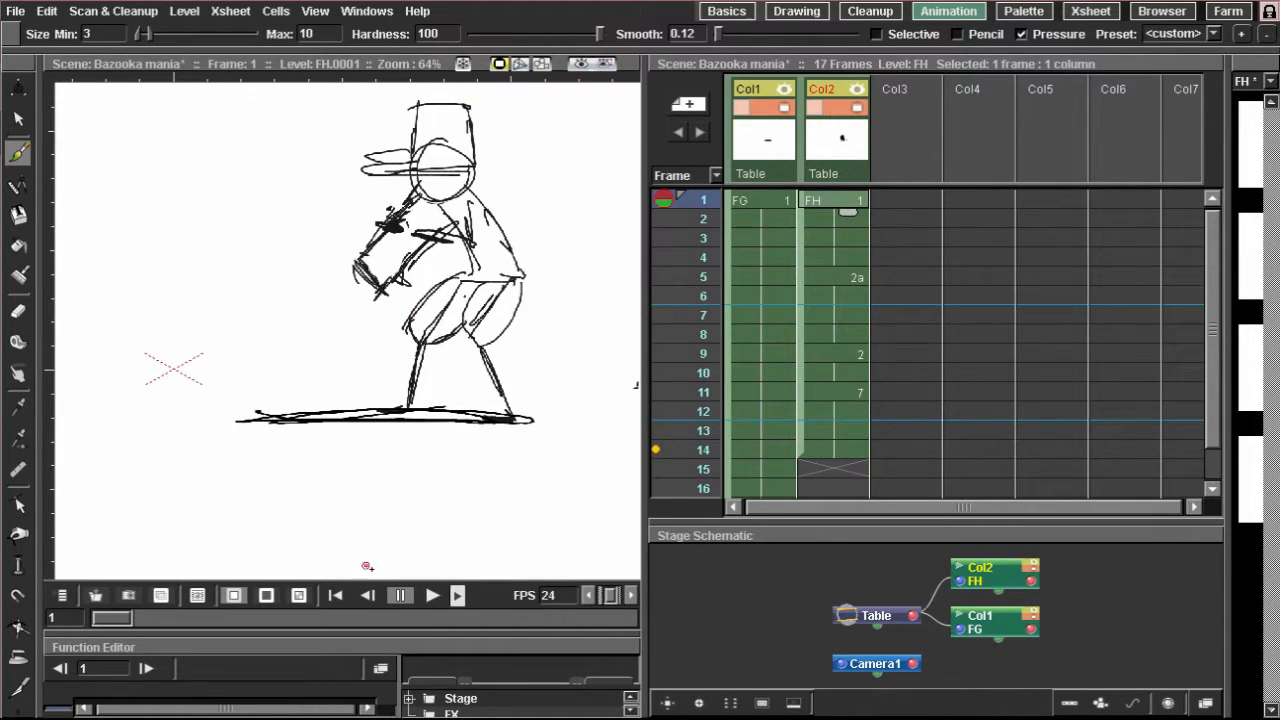
{"action": "left_click", "coordinate": [432, 595]}
{"action": "left_click", "coordinate": [401, 596]}
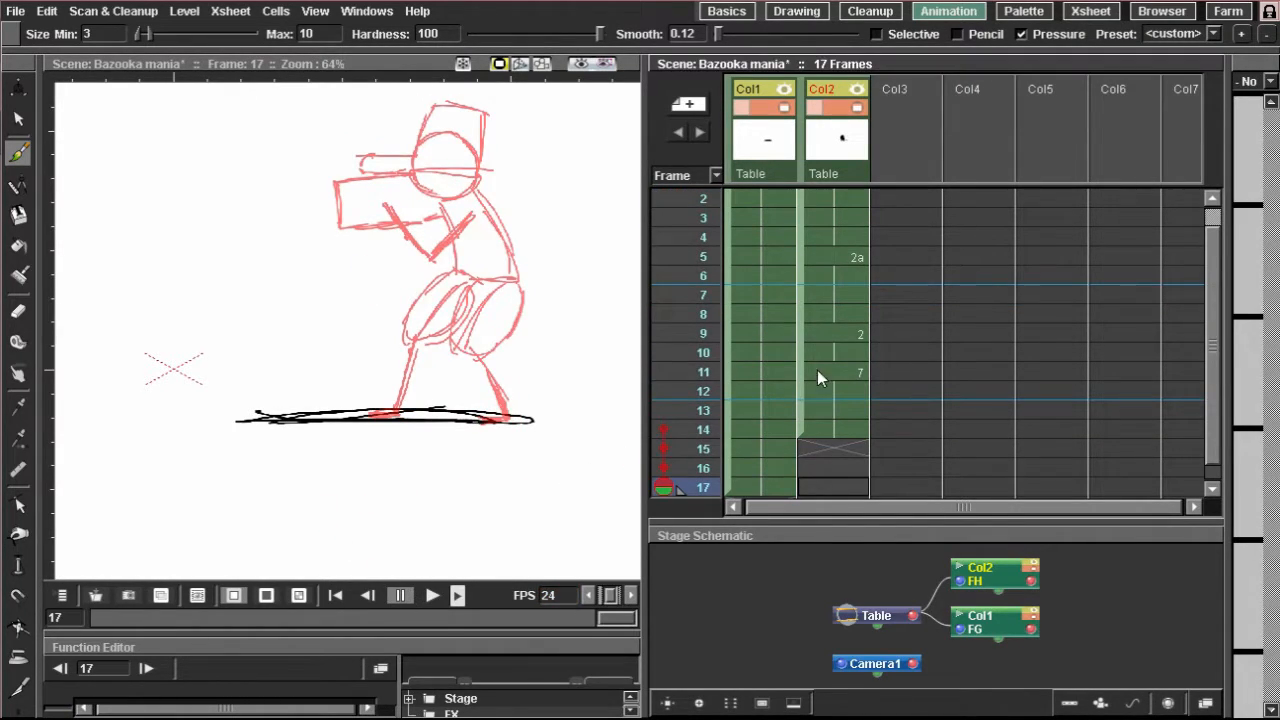
Step: Extend the hold of Col2's frame 9 drawing through frame 12
{"action": "left_click", "coordinate": [848, 336]}
{"action": "left_click_drag", "start_coordinate": [848, 351], "coordinate": [854, 382]}
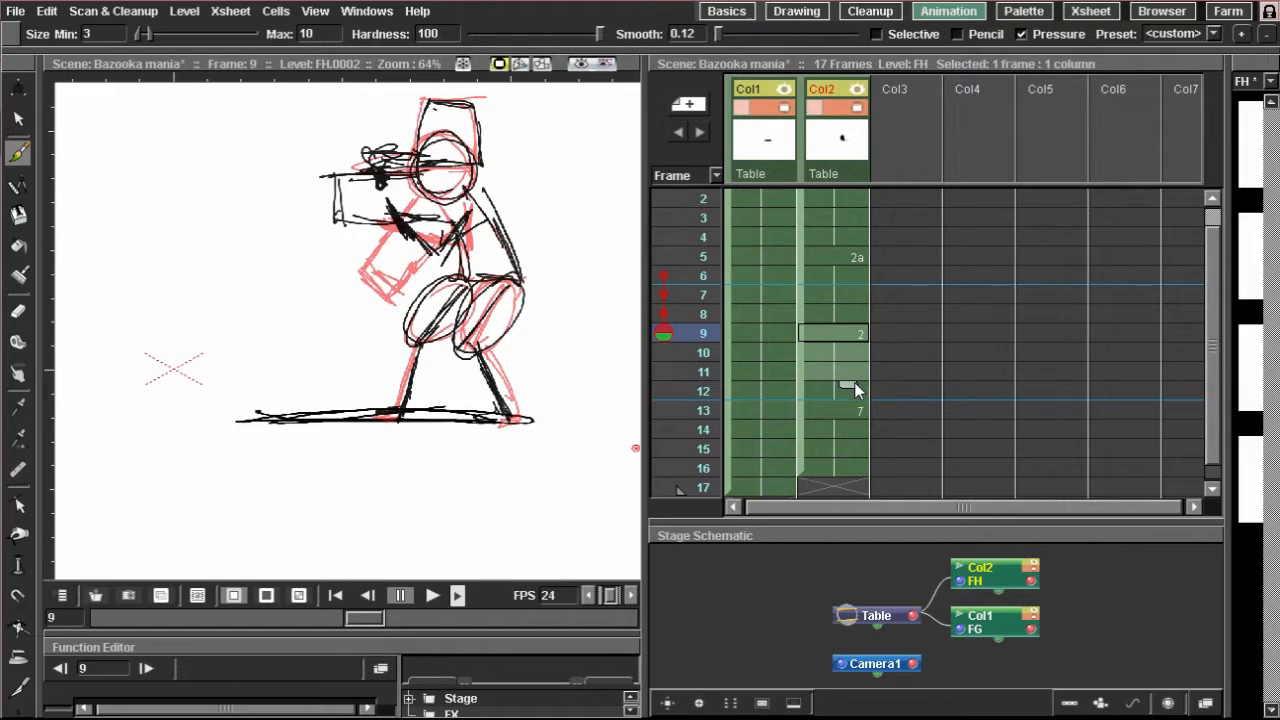
Step: Replay the animation from frame 1 to check the longer hold, and inspect the poses at frames 1 and 5
{"action": "scroll", "coordinate": [848, 300], "scroll_direction": "up", "scroll_amount": 1}
{"action": "left_click", "coordinate": [839, 205]}
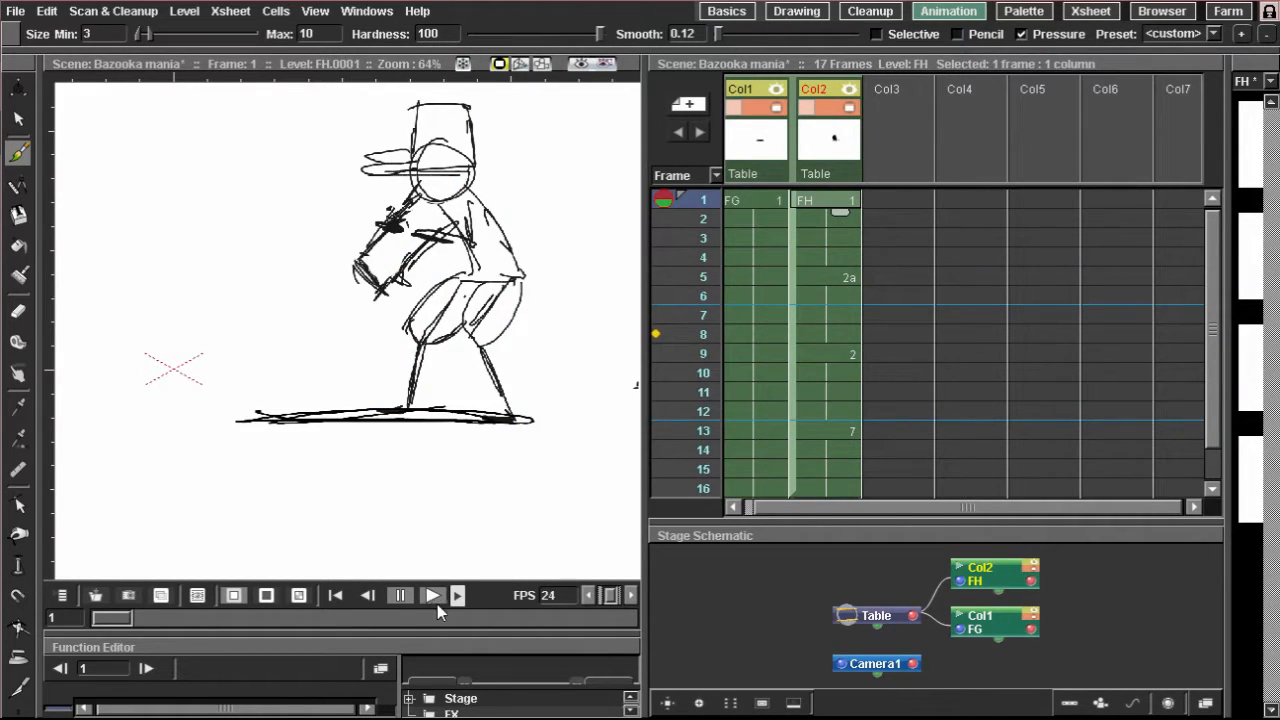
{"action": "left_click", "coordinate": [433, 597]}
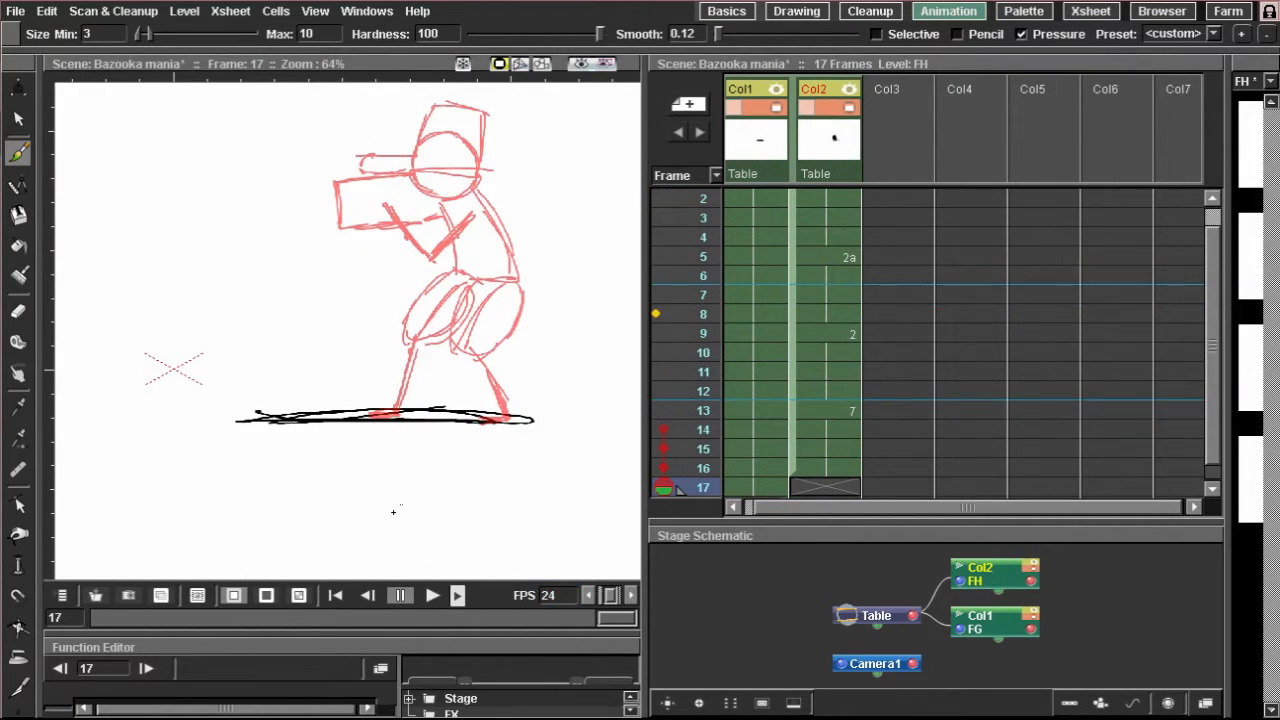
{"action": "scroll", "coordinate": [766, 282], "scroll_direction": "up", "scroll_amount": 1}
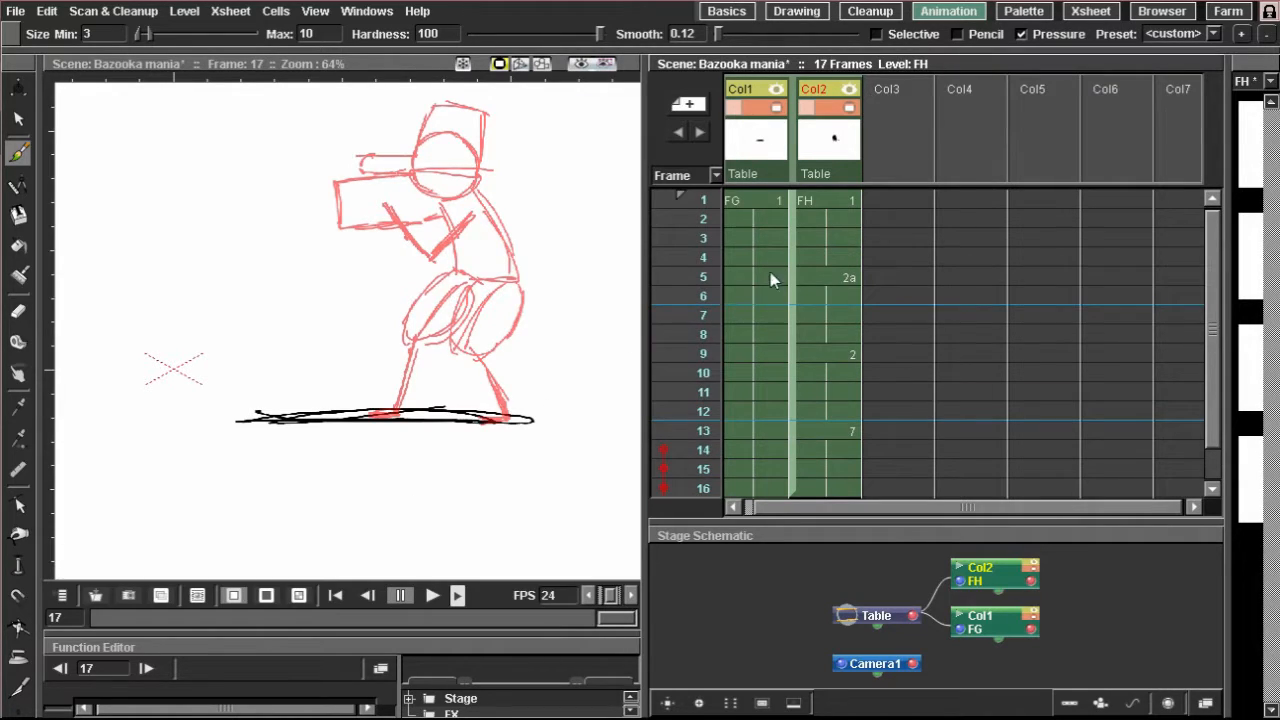
{"action": "left_click", "coordinate": [818, 201]}
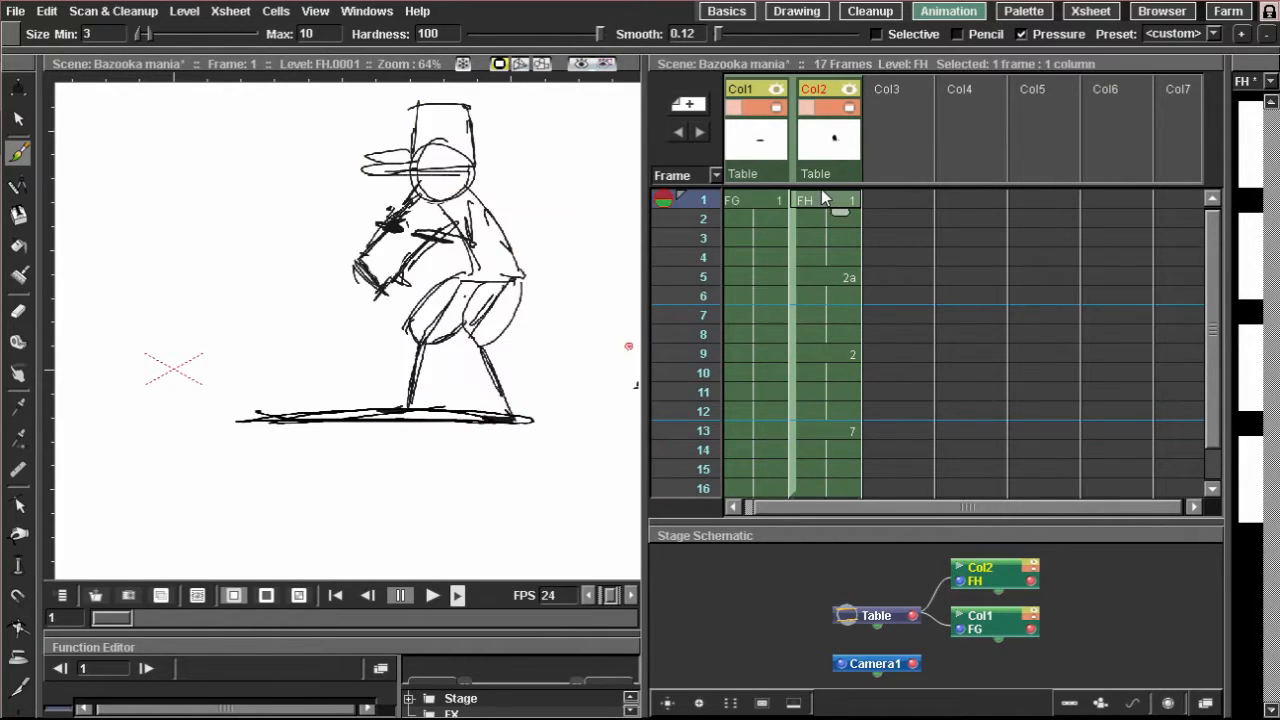
{"action": "left_click", "coordinate": [837, 276]}
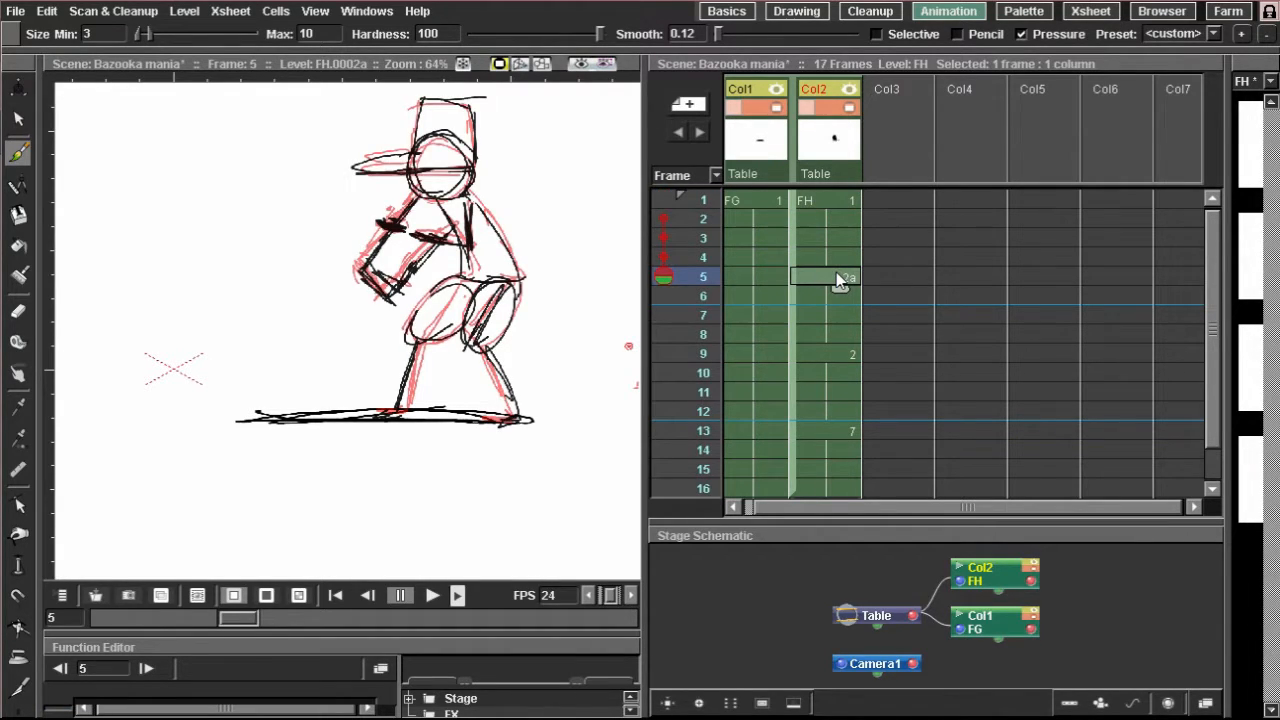
{"action": "scroll", "coordinate": [408, 272], "scroll_direction": "up", "scroll_amount": 1}
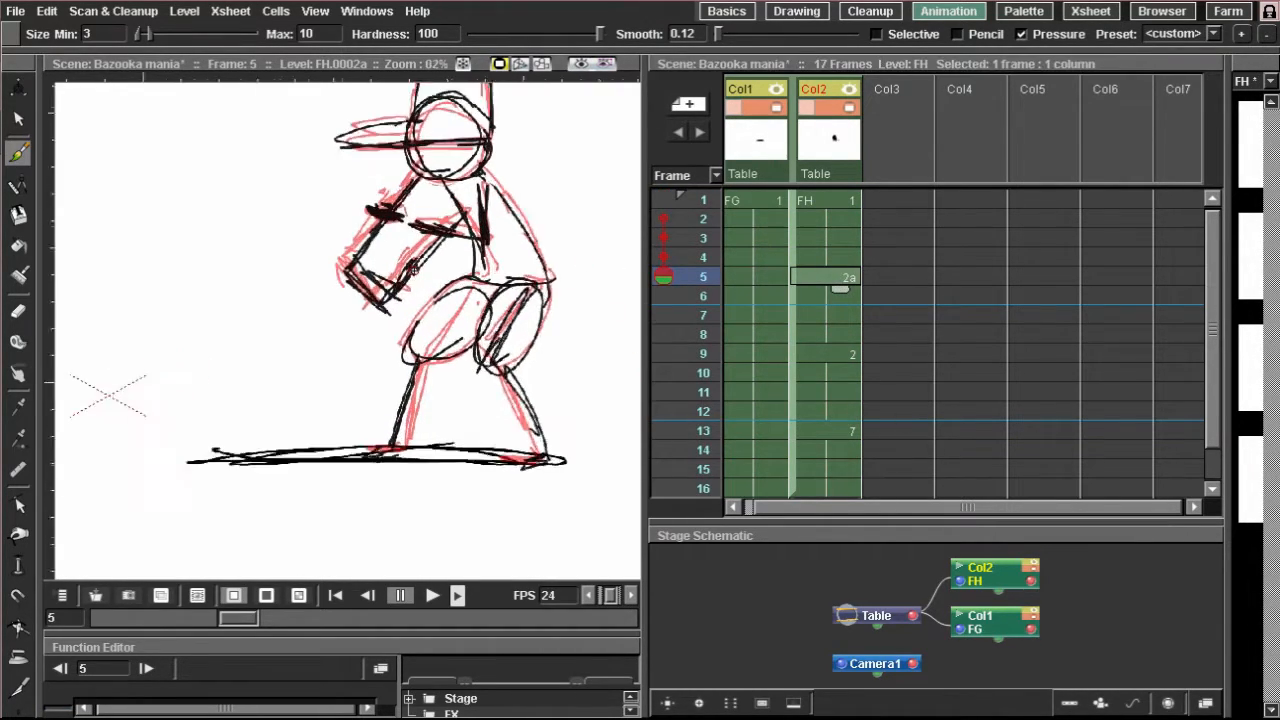
{"action": "scroll", "coordinate": [413, 267], "scroll_direction": "up", "scroll_amount": 1}
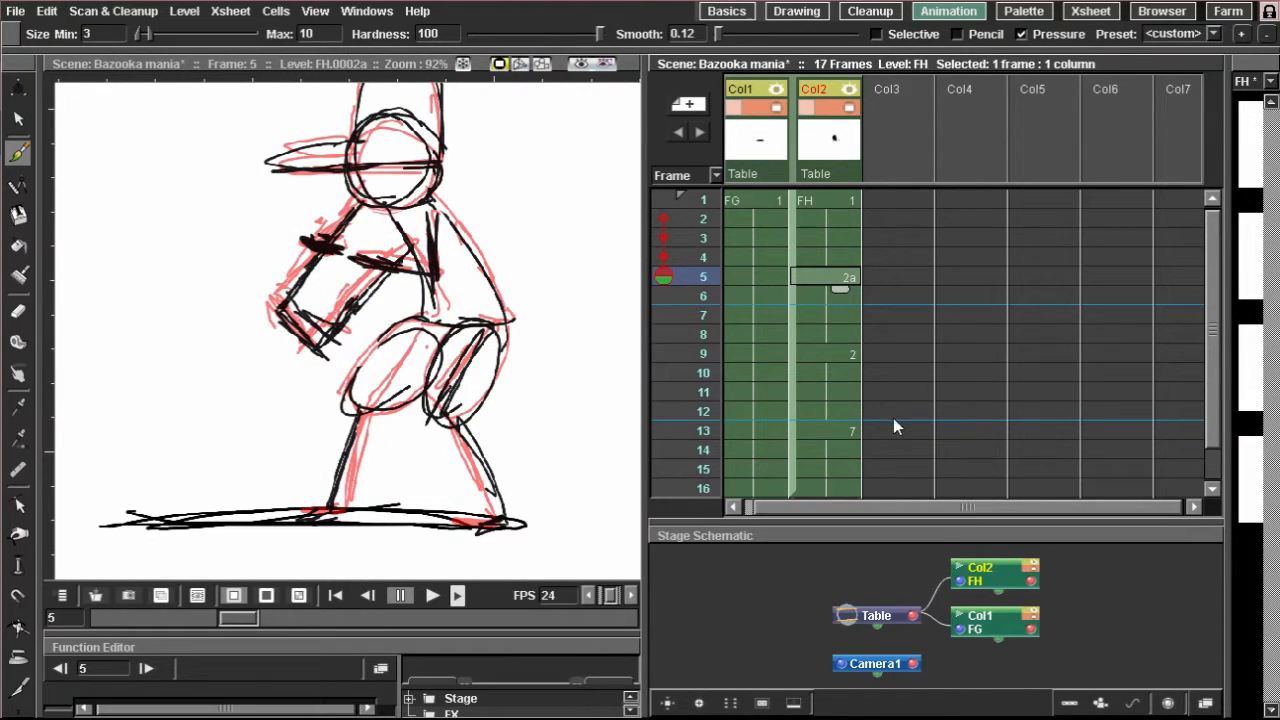
Step: Set the brush's minimum size to 1 and sketch thin curved motion lines beneath the raised bazooka on the frame 9 drawing
{"action": "left_click", "coordinate": [845, 355]}
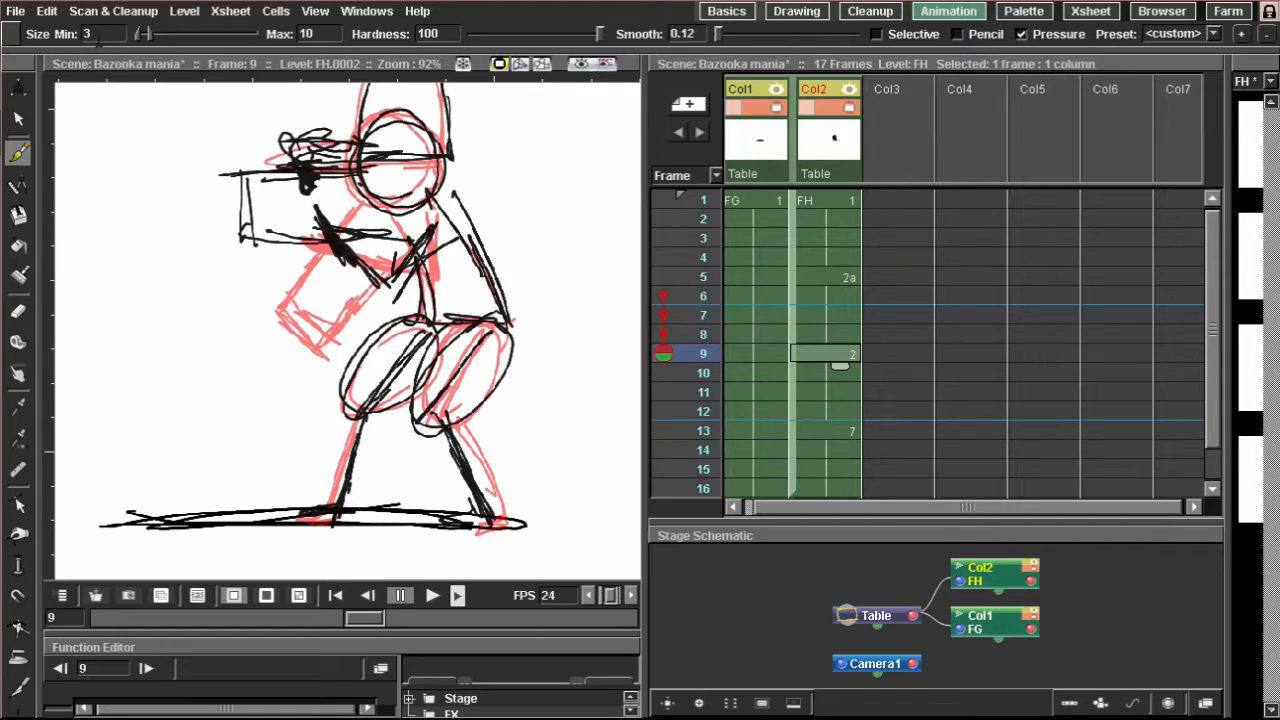
{"action": "type", "text": "1"}
{"action": "mouse_move", "coordinate": [242, 230]}
{"action": "left_mouse_down"}
{"action": "mouse_move", "coordinate": [309, 322]}
{"action": "mouse_move", "coordinate": [259, 262]}
{"action": "mouse_move", "coordinate": [312, 353]}
{"action": "mouse_move", "coordinate": [305, 307]}
{"action": "left_mouse_up"}
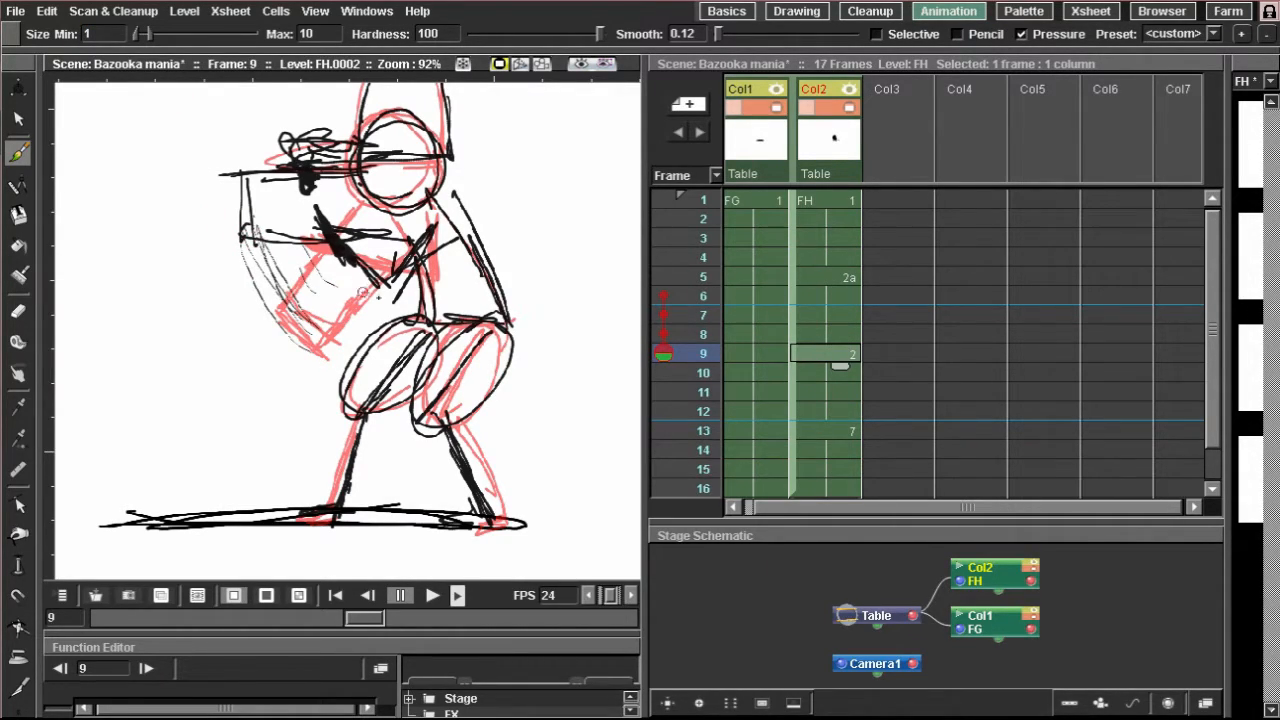
Step: Extend the hold of Col2's last drawing, starting at frame 13, through frame 17
{"action": "scroll", "coordinate": [808, 389], "scroll_direction": "down", "scroll_amount": 2}
{"action": "left_click", "coordinate": [829, 337]}
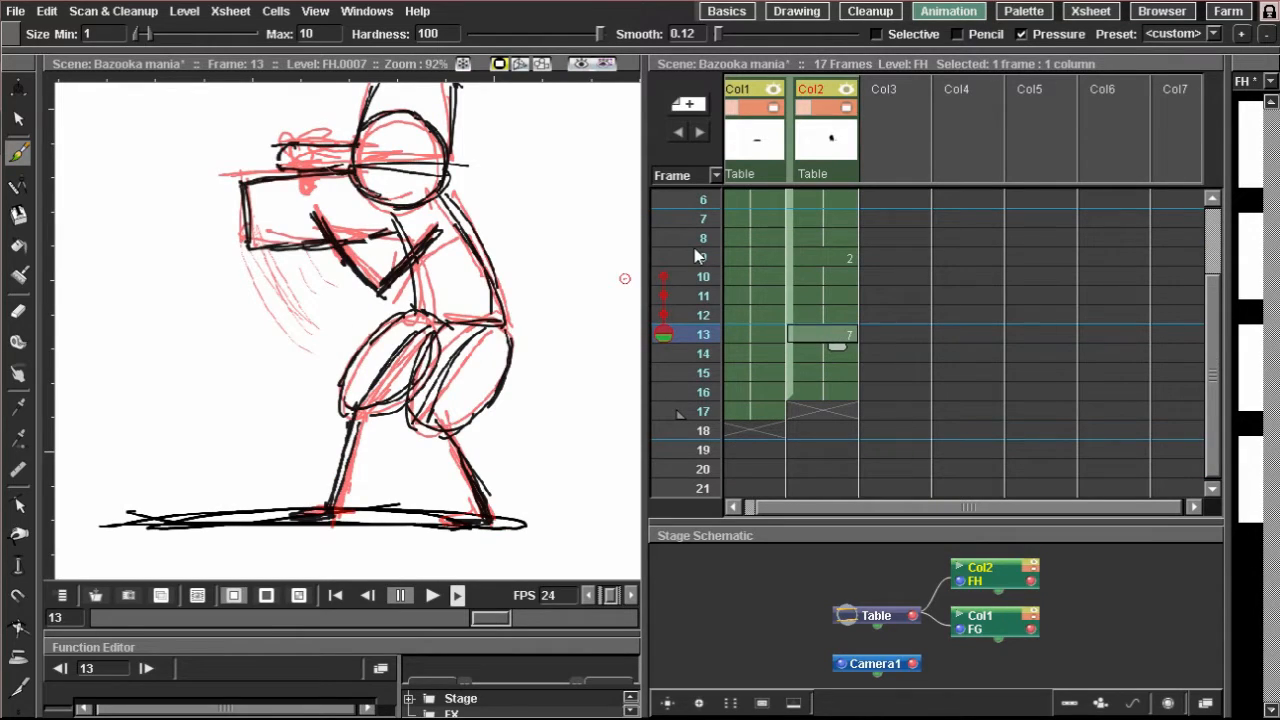
{"action": "scroll", "coordinate": [580, 227], "scroll_direction": "down", "scroll_amount": 4}
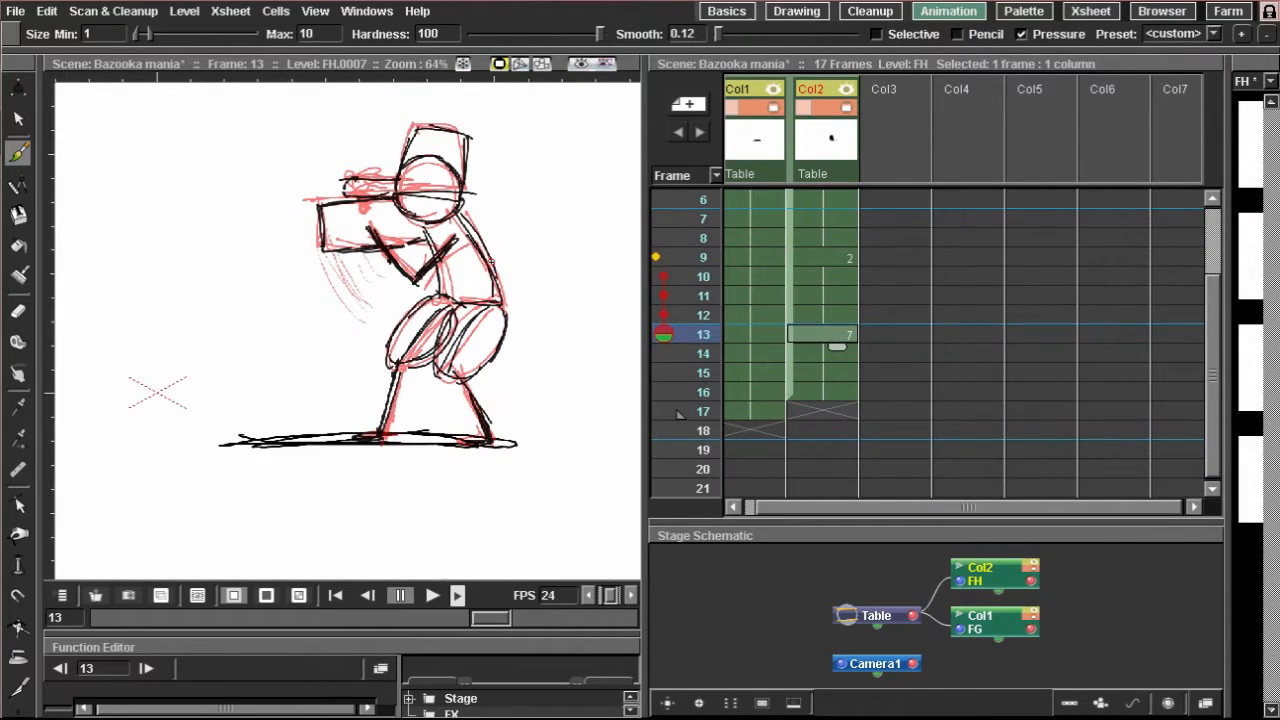
{"action": "scroll", "coordinate": [787, 265], "scroll_direction": "up", "scroll_amount": 2}
{"action": "left_click", "coordinate": [823, 201]}
{"action": "scroll", "coordinate": [819, 349], "scroll_direction": "down", "scroll_amount": 10}
{"action": "scroll", "coordinate": [822, 345], "scroll_direction": "up", "scroll_amount": 10}
{"action": "scroll", "coordinate": [827, 380], "scroll_direction": "down", "scroll_amount": 2}
{"action": "left_click", "coordinate": [837, 372]}
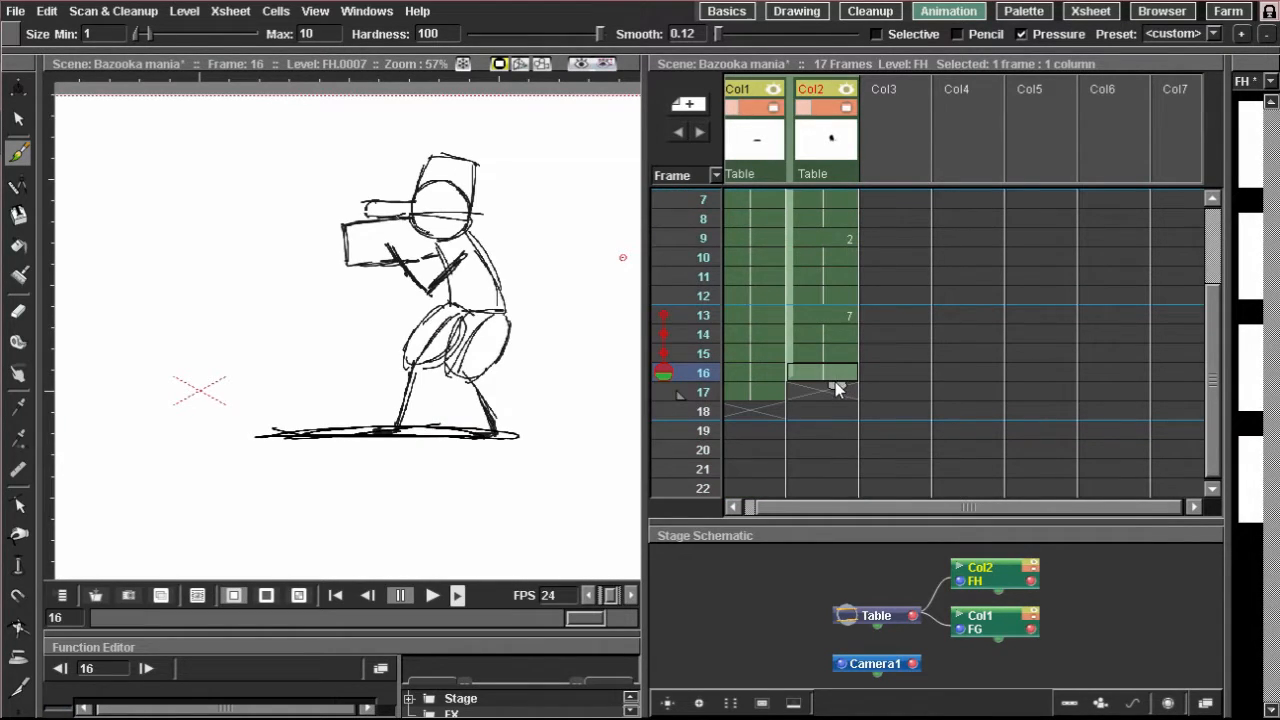
Step: Play the animation from frame 1 and deactivate the onion skin
{"action": "scroll", "coordinate": [839, 361], "scroll_direction": "up", "scroll_amount": 2}
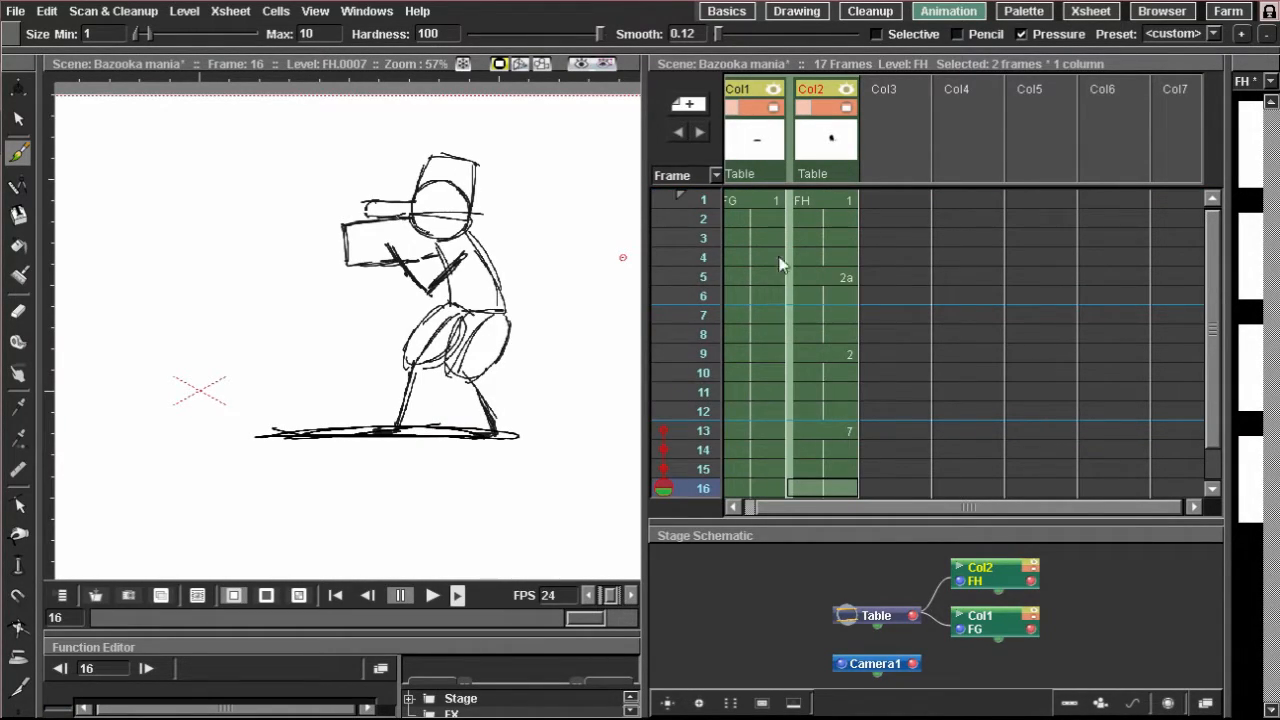
{"action": "left_click", "coordinate": [814, 199]}
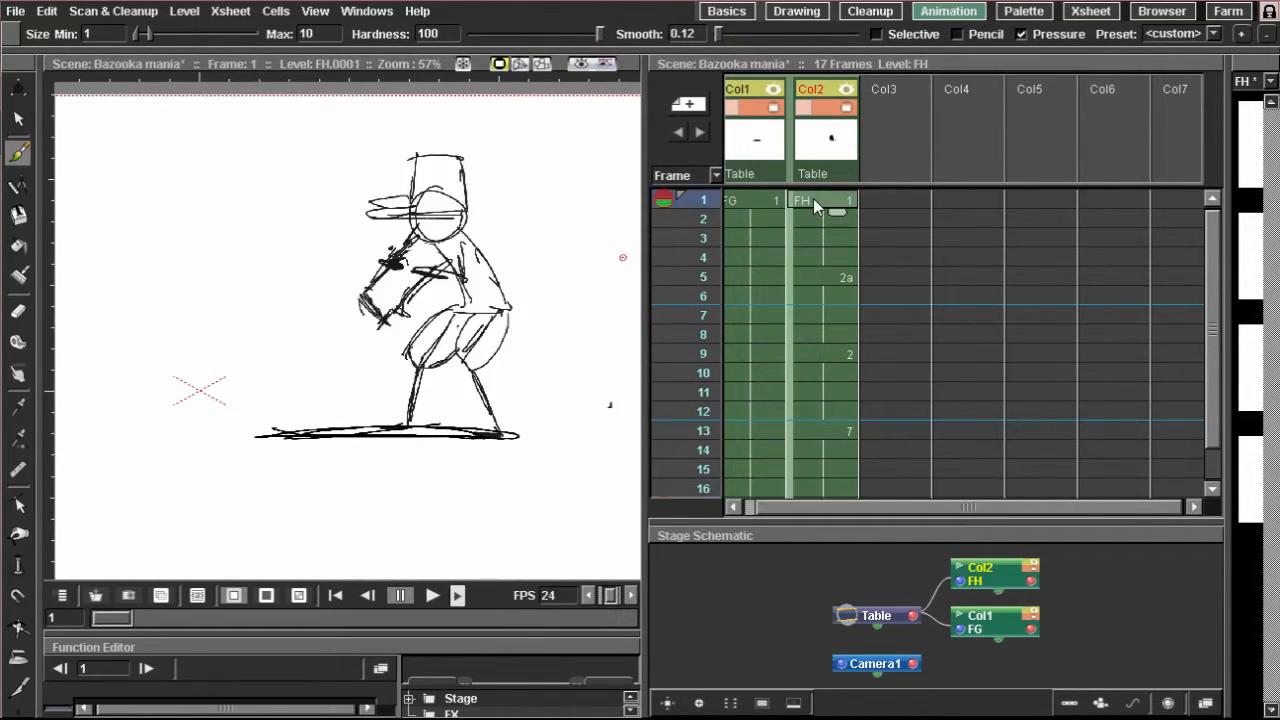
{"action": "left_click", "coordinate": [431, 595]}
{"action": "right_click", "coordinate": [450, 391]}
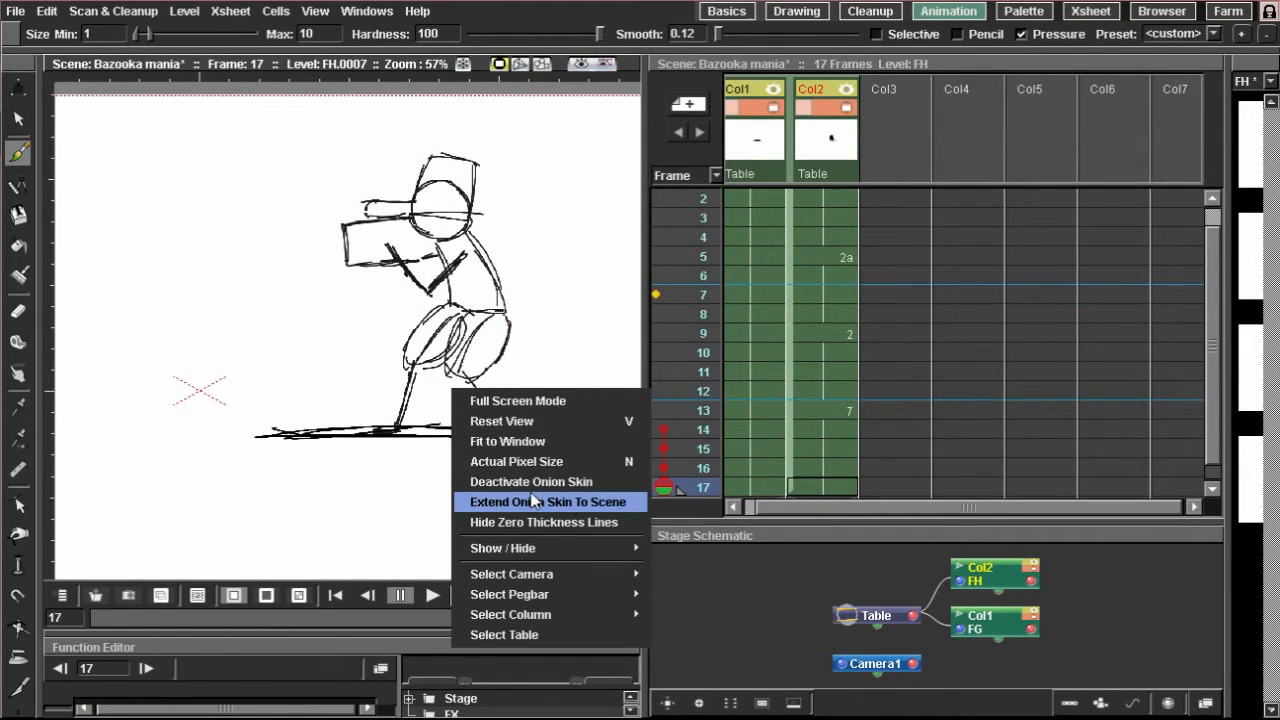
{"action": "left_click", "coordinate": [533, 496]}
Step: Show the remaining playback controls, play the animation in a loop and stop it
{"action": "left_click", "coordinate": [420, 597]}
{"action": "left_click", "coordinate": [457, 595]}
{"action": "left_click", "coordinate": [254, 597]}
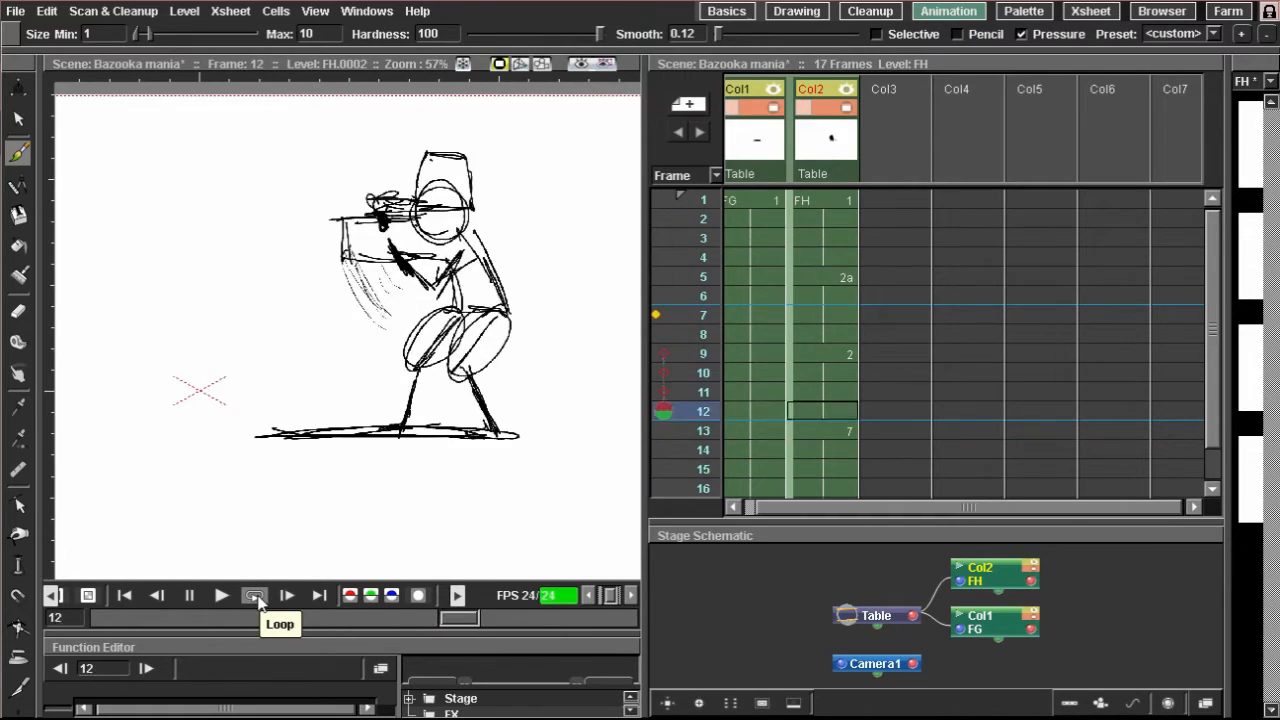
{"action": "left_click", "coordinate": [219, 601]}
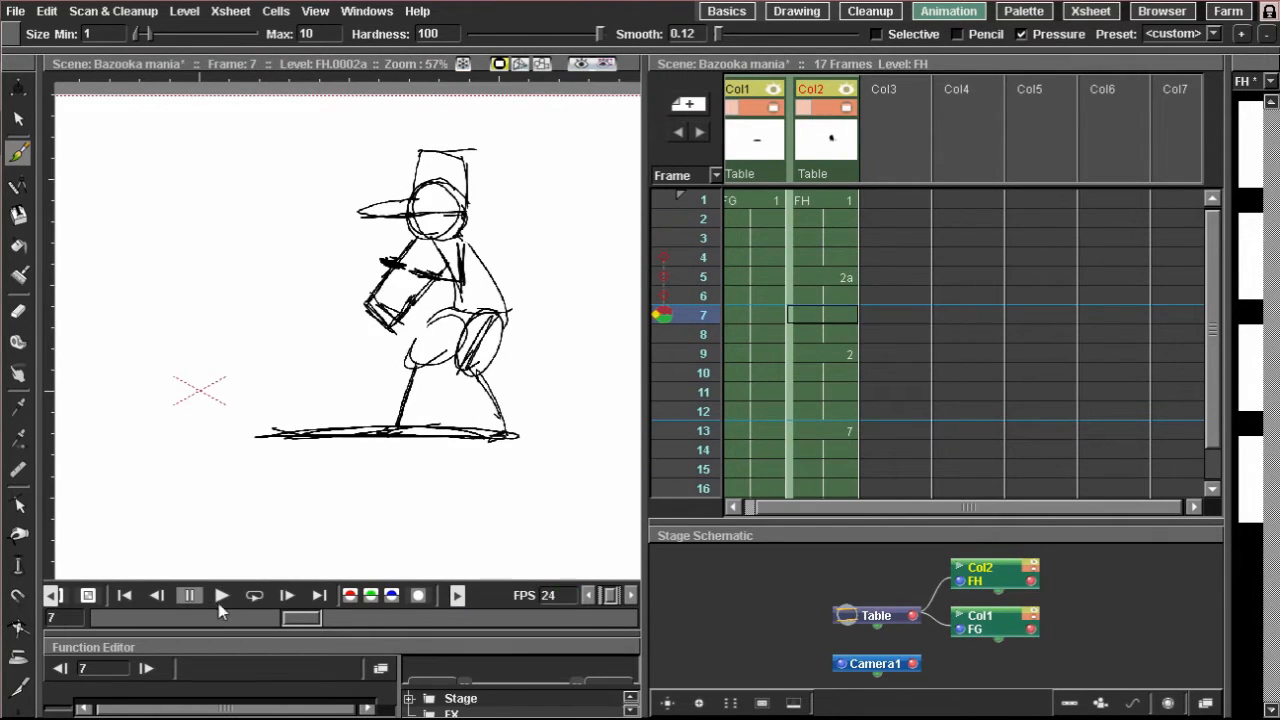
Step: Play the animation once through from frame 1, twice, to judge its timing
{"action": "left_click", "coordinate": [810, 201]}
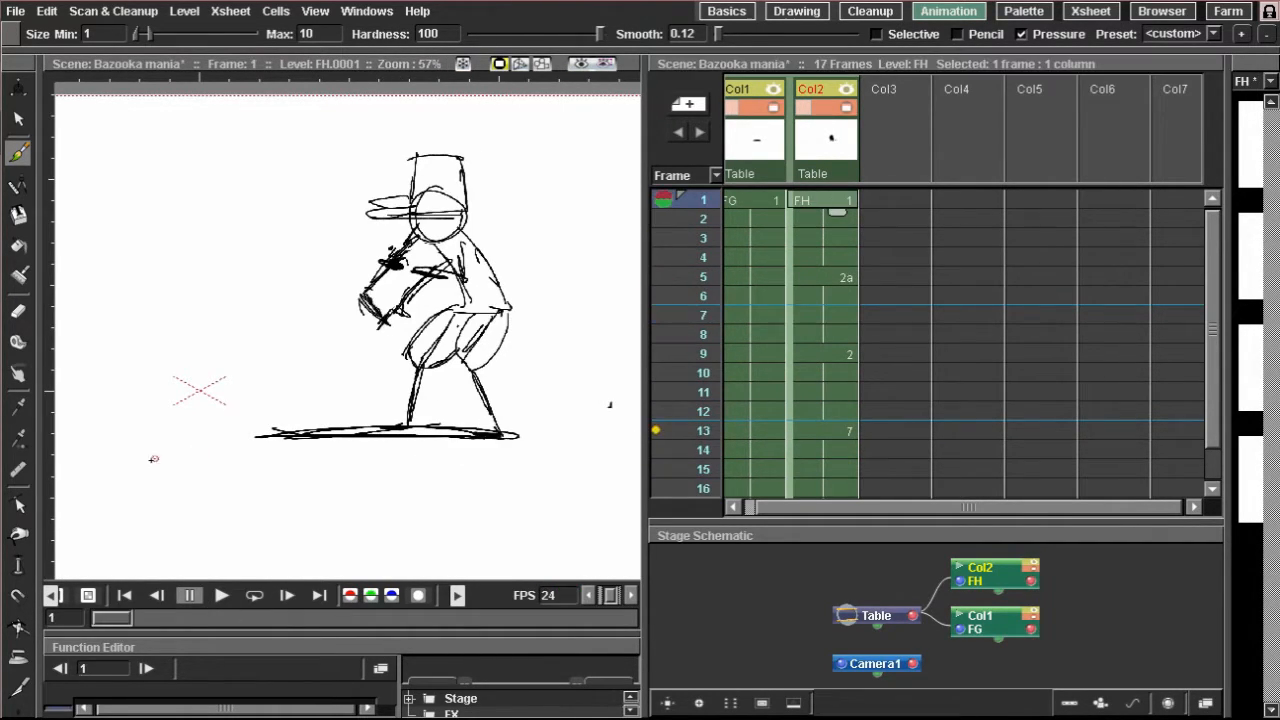
{"action": "left_click", "coordinate": [212, 600]}
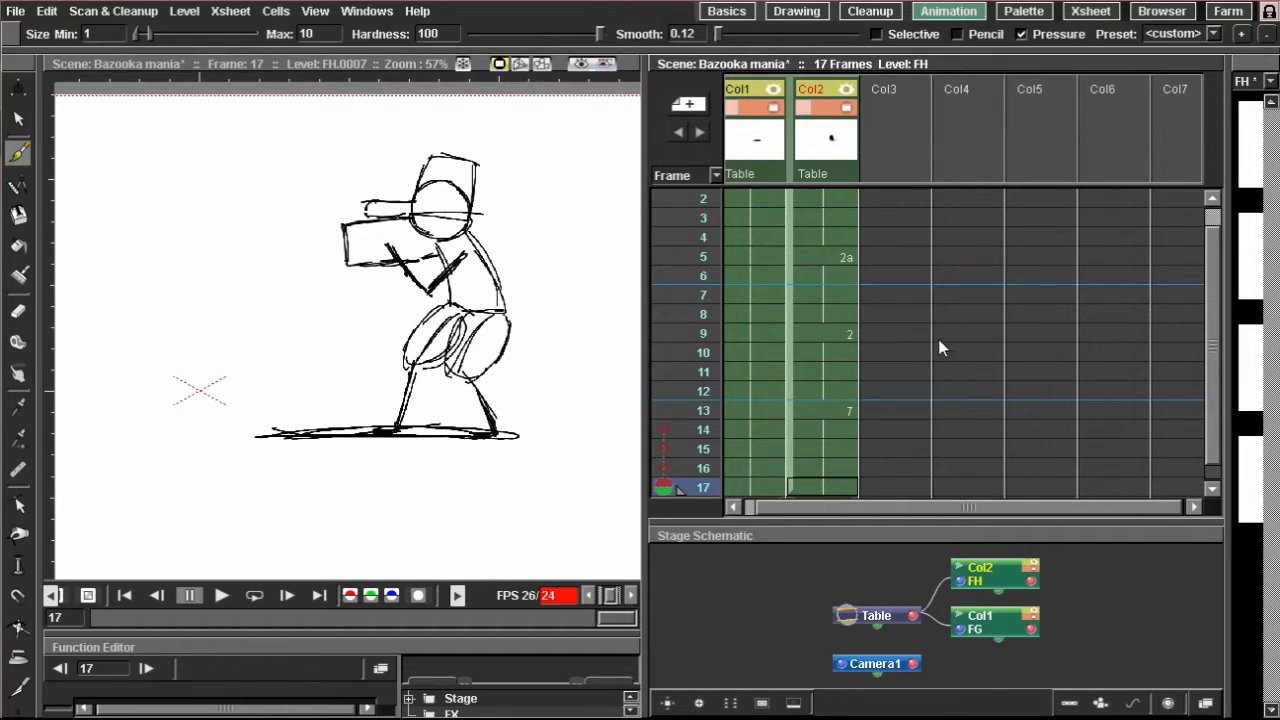
{"action": "scroll", "coordinate": [818, 207], "scroll_direction": "up", "scroll_amount": 1}
{"action": "left_click", "coordinate": [818, 202]}
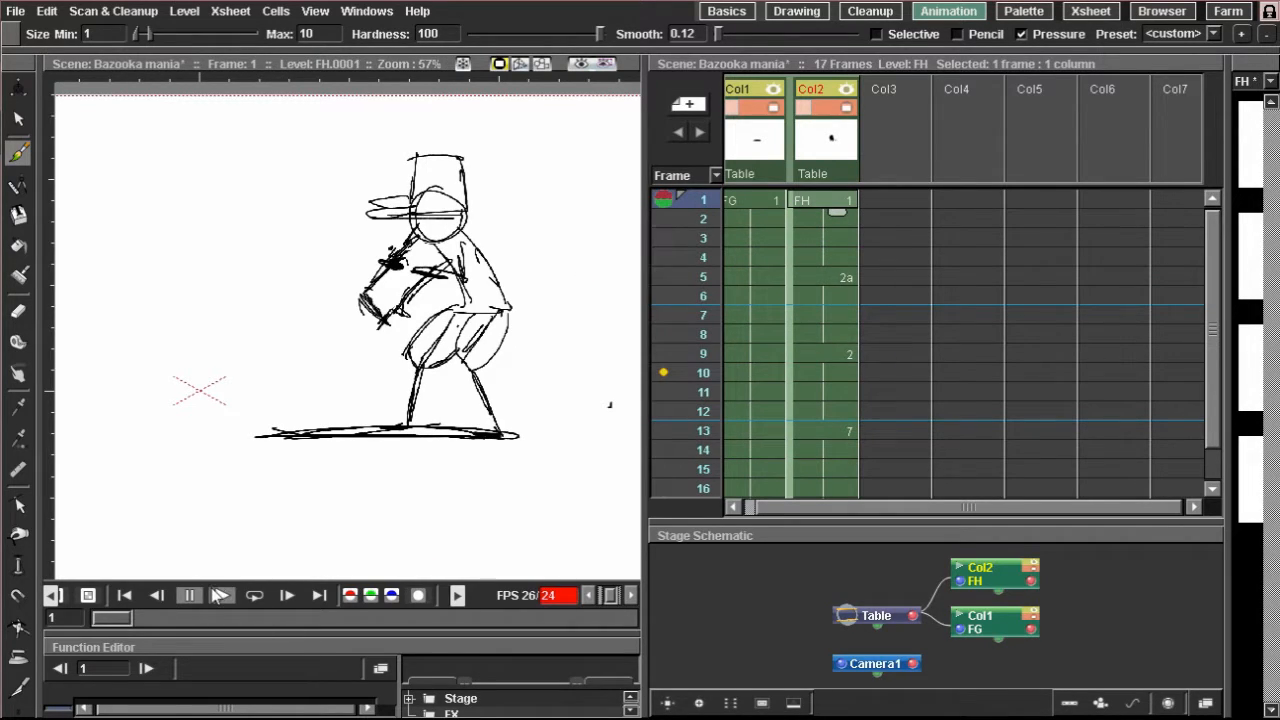
{"action": "left_click", "coordinate": [209, 600]}
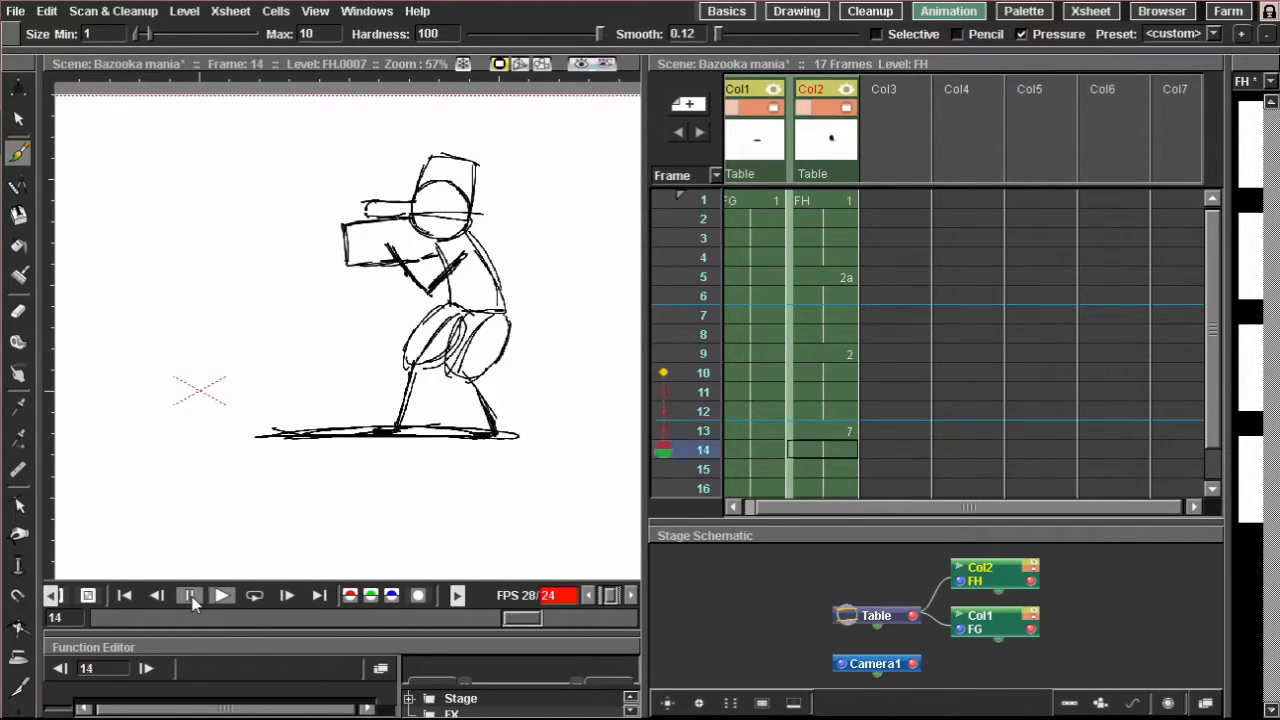
Step: Thicken the hat brim and draw two short vertical eye strokes below it on Col2's first drawing, undoing a stray stroke
{"action": "scroll", "coordinate": [904, 324], "scroll_direction": "up", "scroll_amount": 1}
{"action": "left_click_drag", "start_coordinate": [835, 220], "coordinate": [835, 204]}
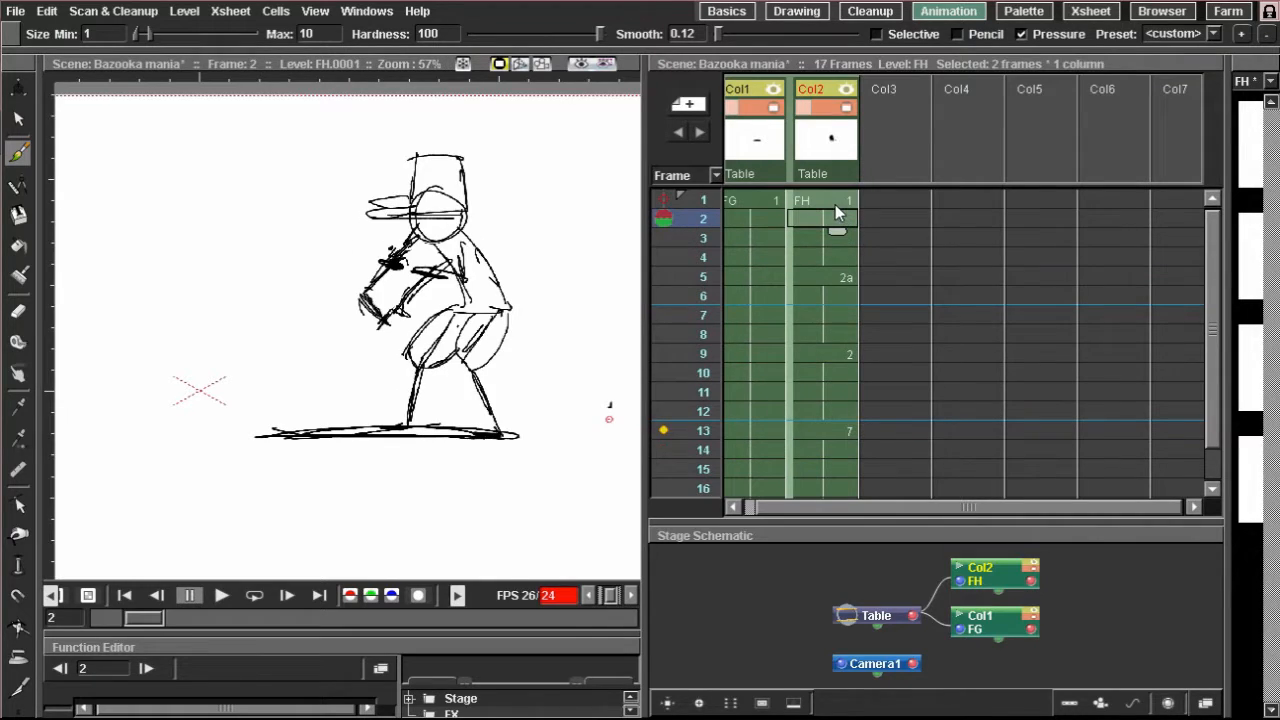
{"action": "scroll", "coordinate": [323, 300], "scroll_direction": "up", "scroll_amount": 4}
{"action": "scroll", "coordinate": [300, 260], "scroll_direction": "down", "scroll_amount": 2}
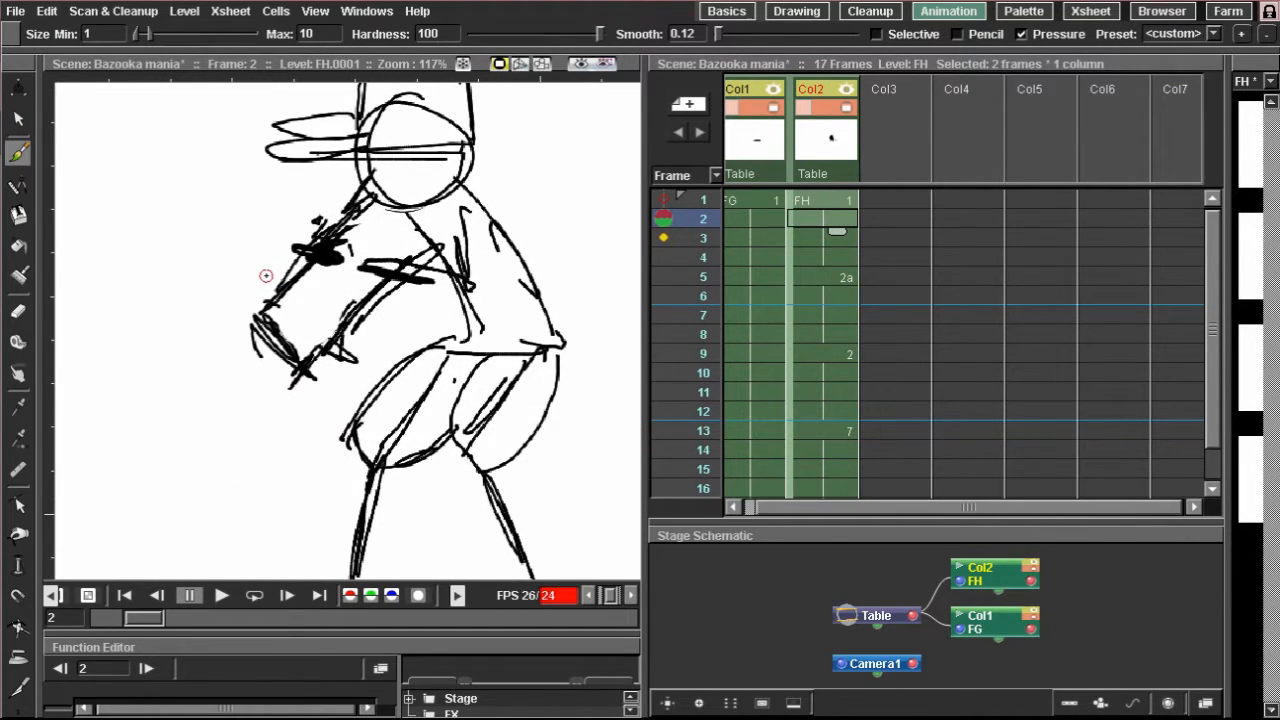
{"action": "left_click_drag", "start_coordinate": [166, 166], "coordinate": [164, 206]}
{"action": "mouse_move", "coordinate": [312, 201]}
{"action": "left_mouse_down"}
{"action": "mouse_move", "coordinate": [271, 174]}
{"action": "mouse_move", "coordinate": [387, 167]}
{"action": "mouse_move", "coordinate": [332, 166]}
{"action": "mouse_move", "coordinate": [336, 178]}
{"action": "left_mouse_up"}
{"action": "key", "text": "ctrl+z"}
{"action": "left_click", "coordinate": [811, 200]}
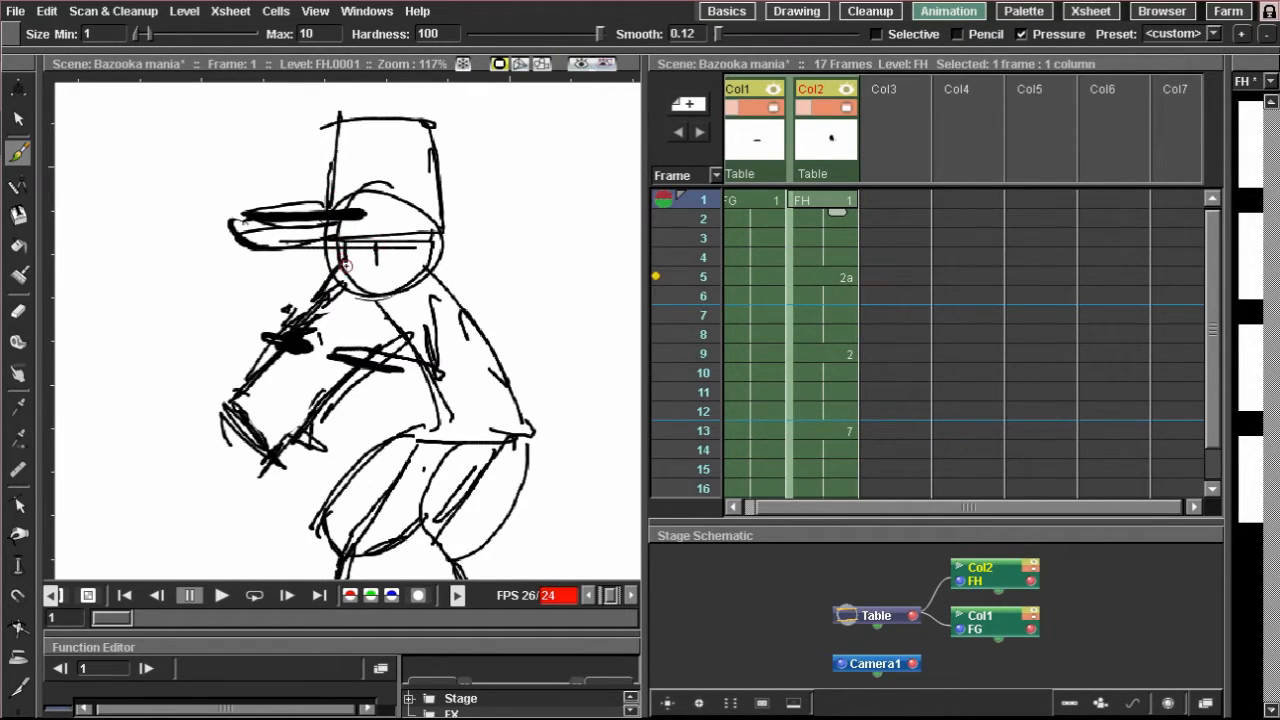
Step: Add a short vertical eye stroke on the face in the drawings at frames 5 and 9
{"action": "left_click", "coordinate": [833, 277]}
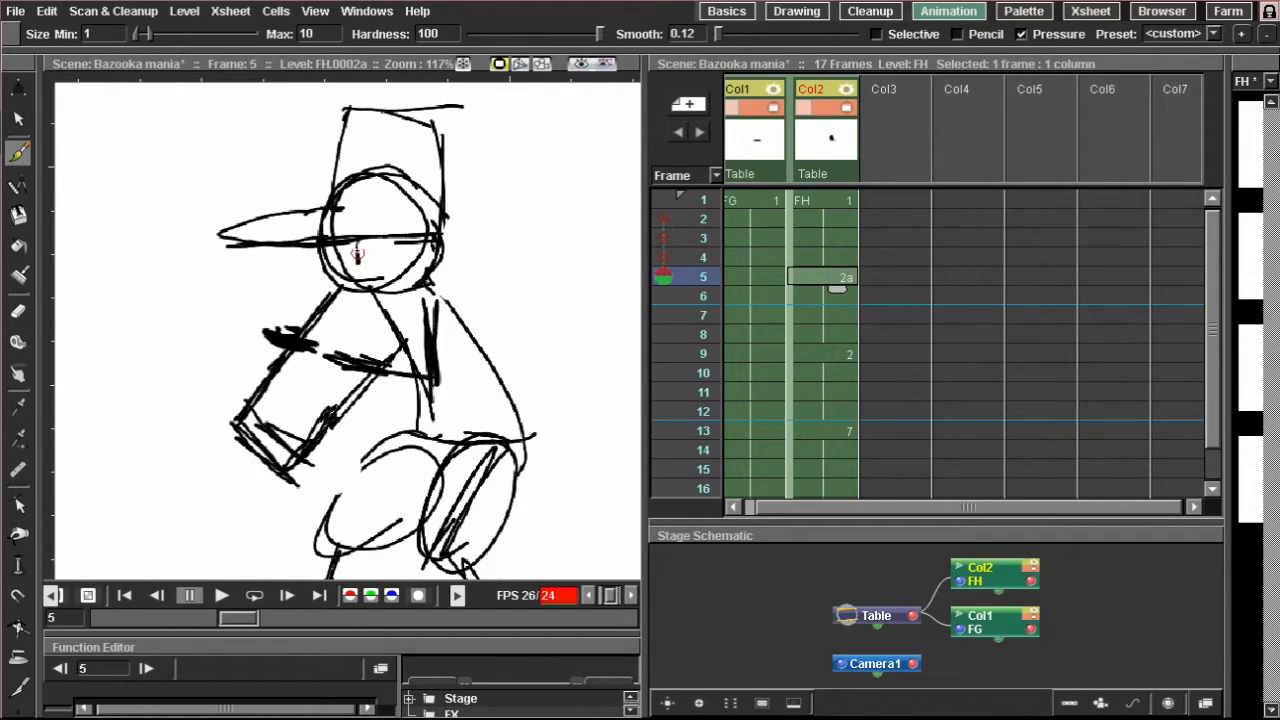
{"action": "scroll", "coordinate": [825, 266], "scroll_direction": "down", "scroll_amount": 1}
{"action": "left_click", "coordinate": [841, 297]}
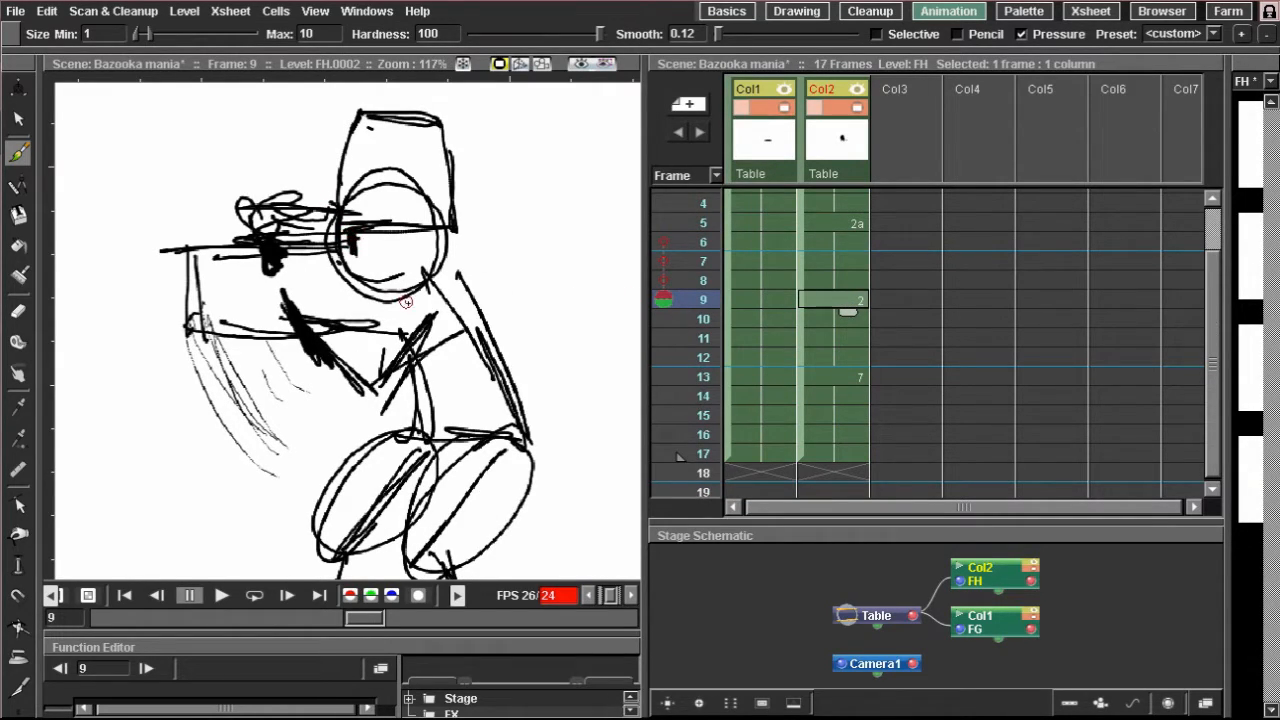
Step: Add a short vertical eye stroke on the face in Col2's drawing at frame 13
{"action": "left_click", "coordinate": [829, 376]}
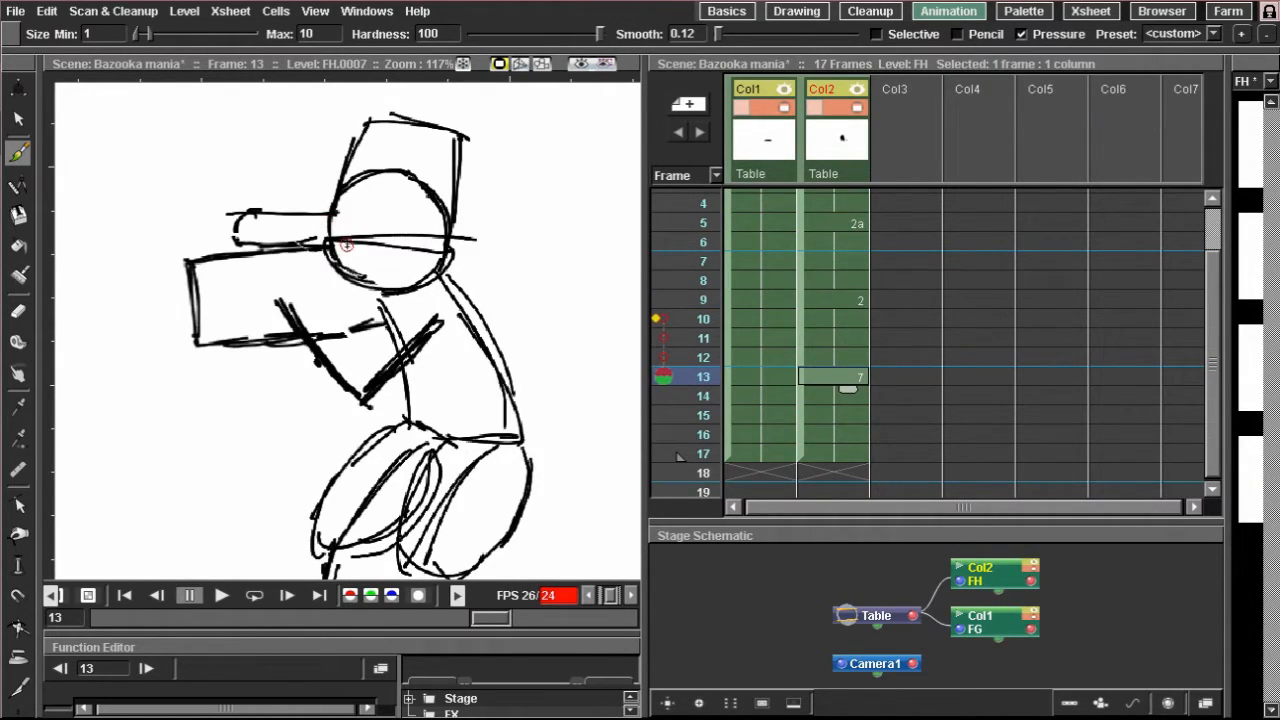
{"action": "scroll", "coordinate": [878, 344], "scroll_direction": "up", "scroll_amount": 2}
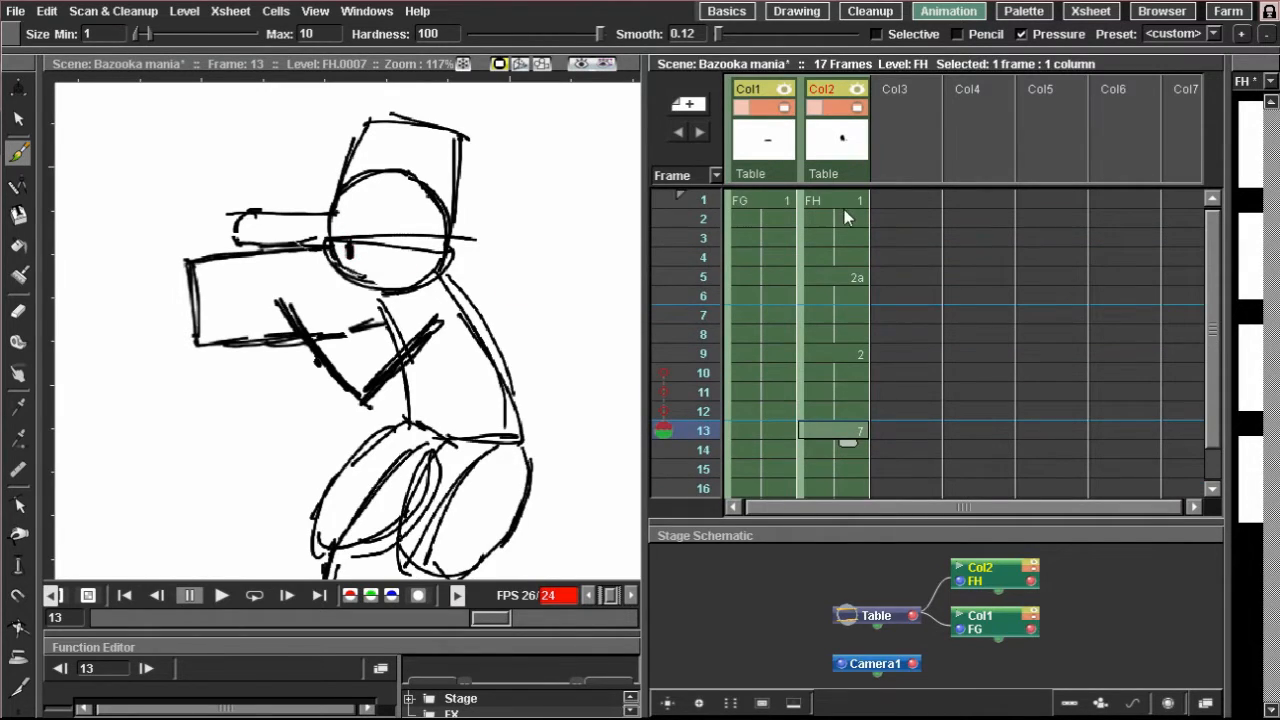
Step: Play the animation from frame 1, once through and in a loop, and stop it
{"action": "left_click", "coordinate": [844, 205]}
{"action": "left_click", "coordinate": [213, 596]}
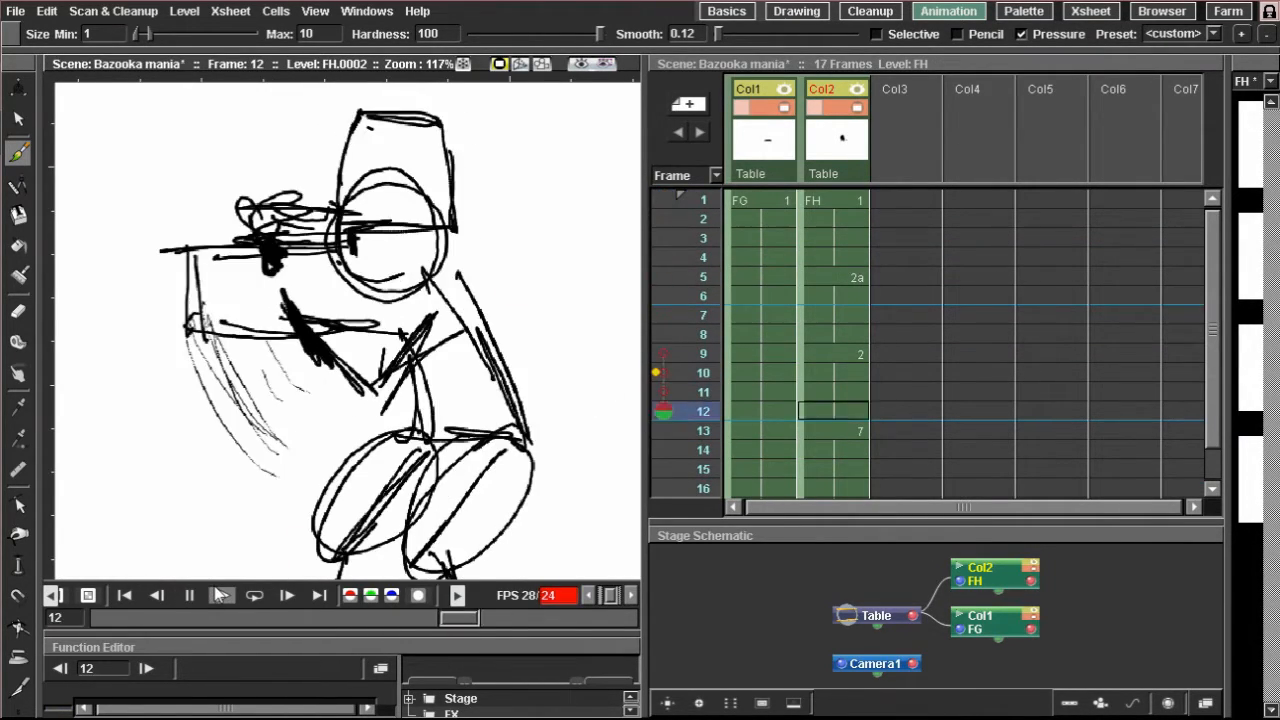
{"action": "scroll", "coordinate": [405, 370], "scroll_direction": "down", "scroll_amount": 3}
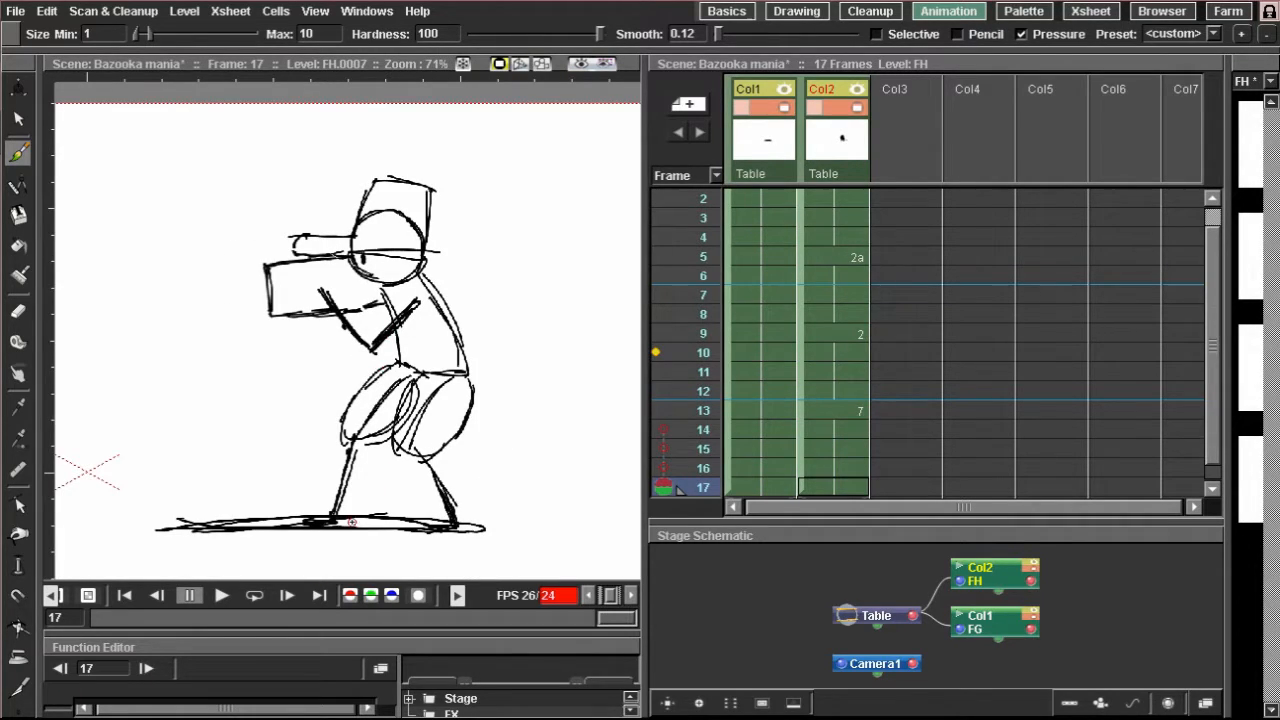
{"action": "left_click", "coordinate": [254, 596]}
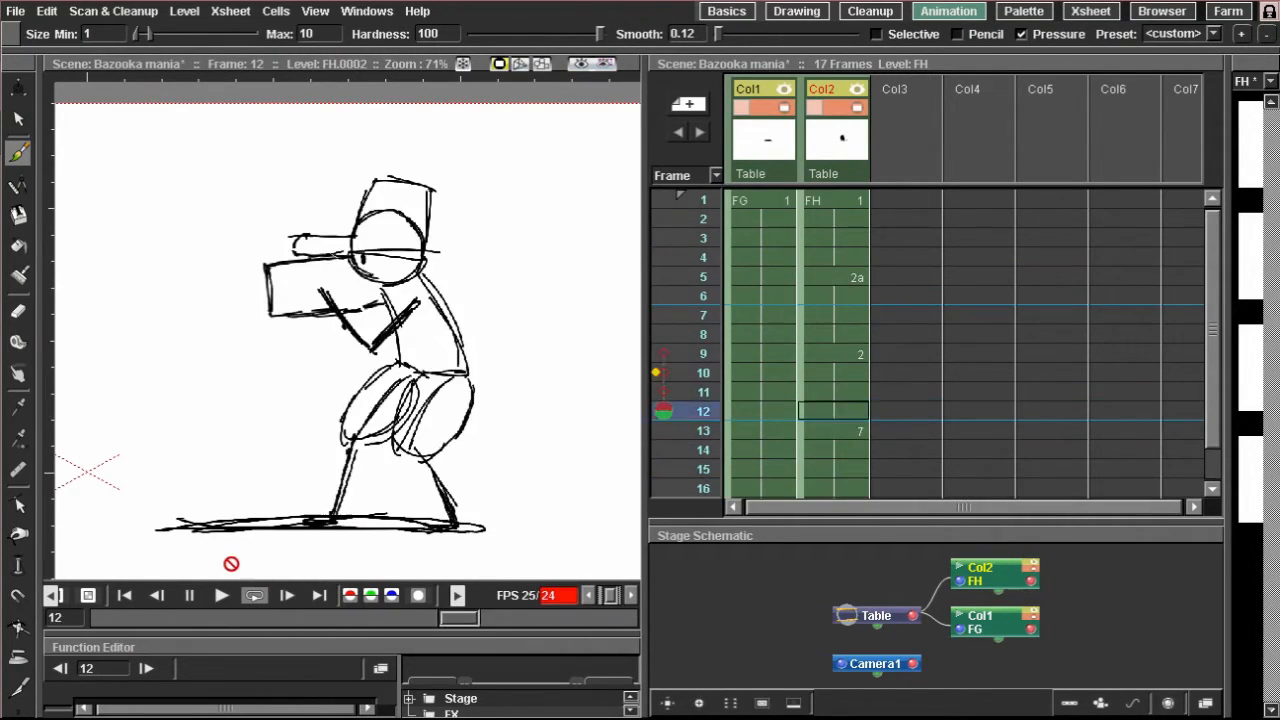
{"action": "left_click", "coordinate": [191, 599]}
Step: Compare Col2's key poses at frames 1, 5 and 9, and play the animation to judge the movement
{"action": "left_click", "coordinate": [835, 200]}
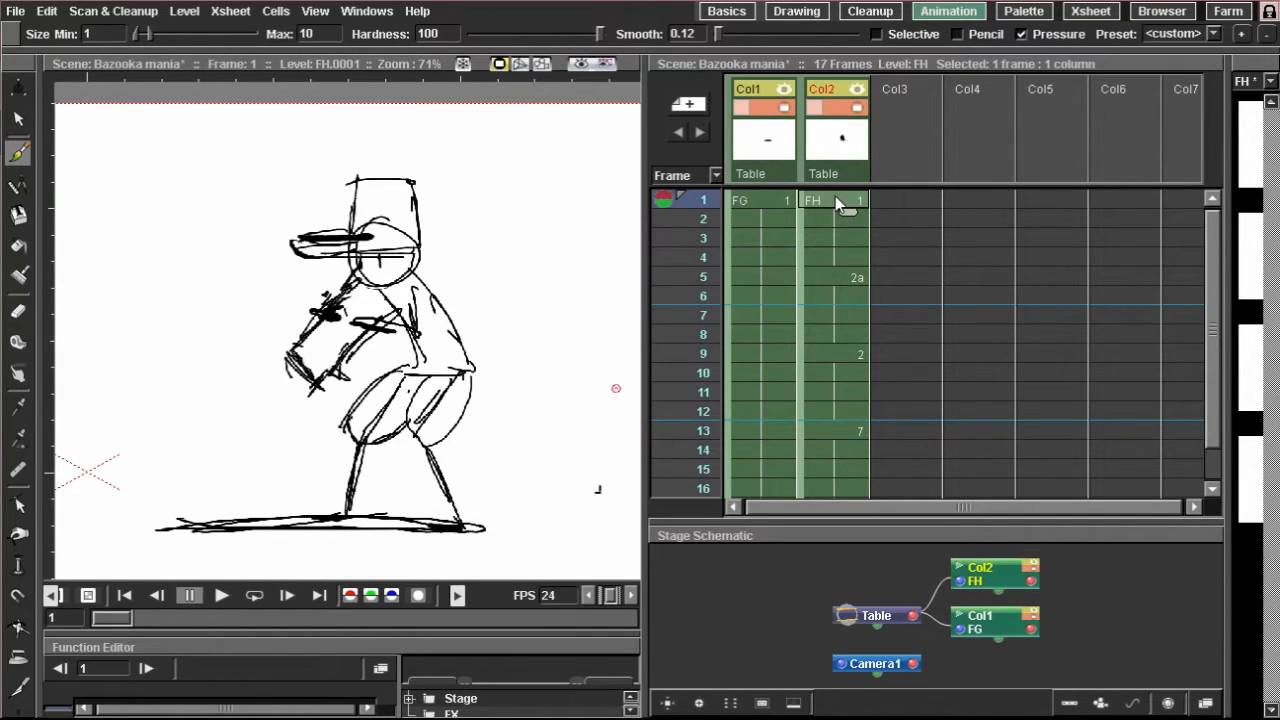
{"action": "left_click", "coordinate": [829, 355]}
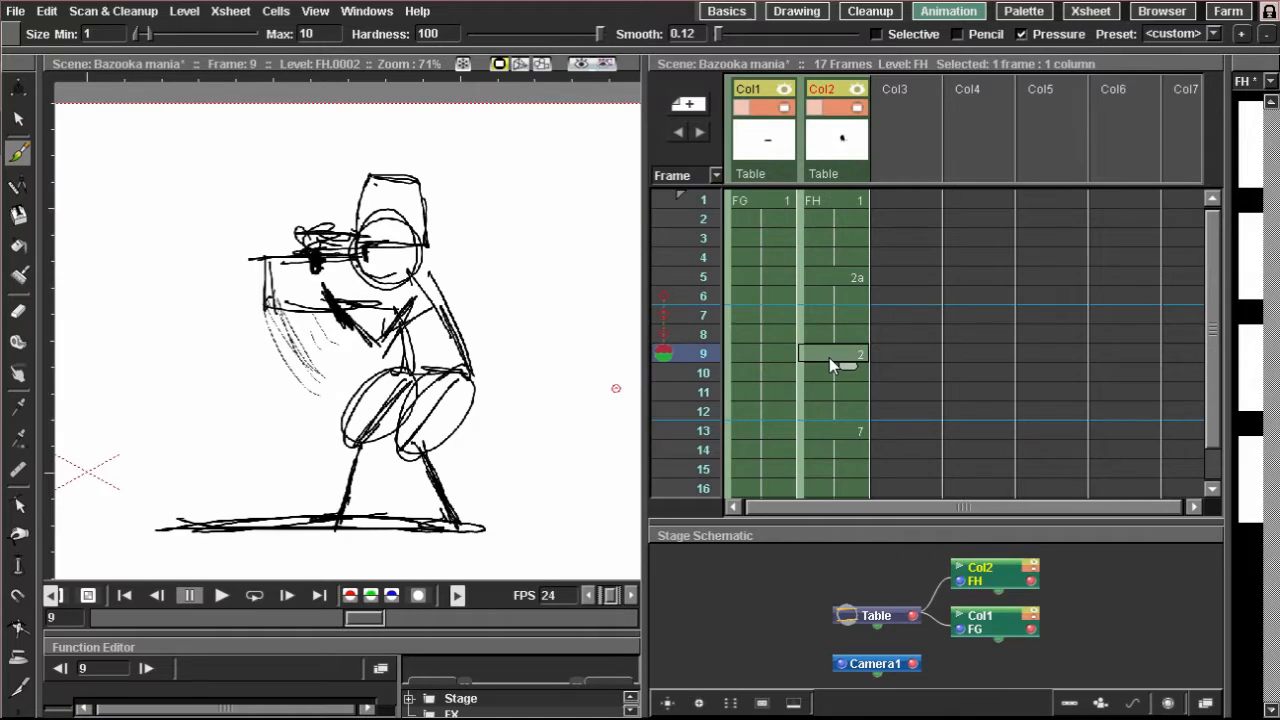
{"action": "scroll", "coordinate": [828, 358], "scroll_direction": "down", "scroll_amount": 2}
{"action": "scroll", "coordinate": [835, 327], "scroll_direction": "up", "scroll_amount": 2}
{"action": "left_click", "coordinate": [848, 202]}
{"action": "left_click", "coordinate": [827, 354]}
{"action": "left_click", "coordinate": [853, 205]}
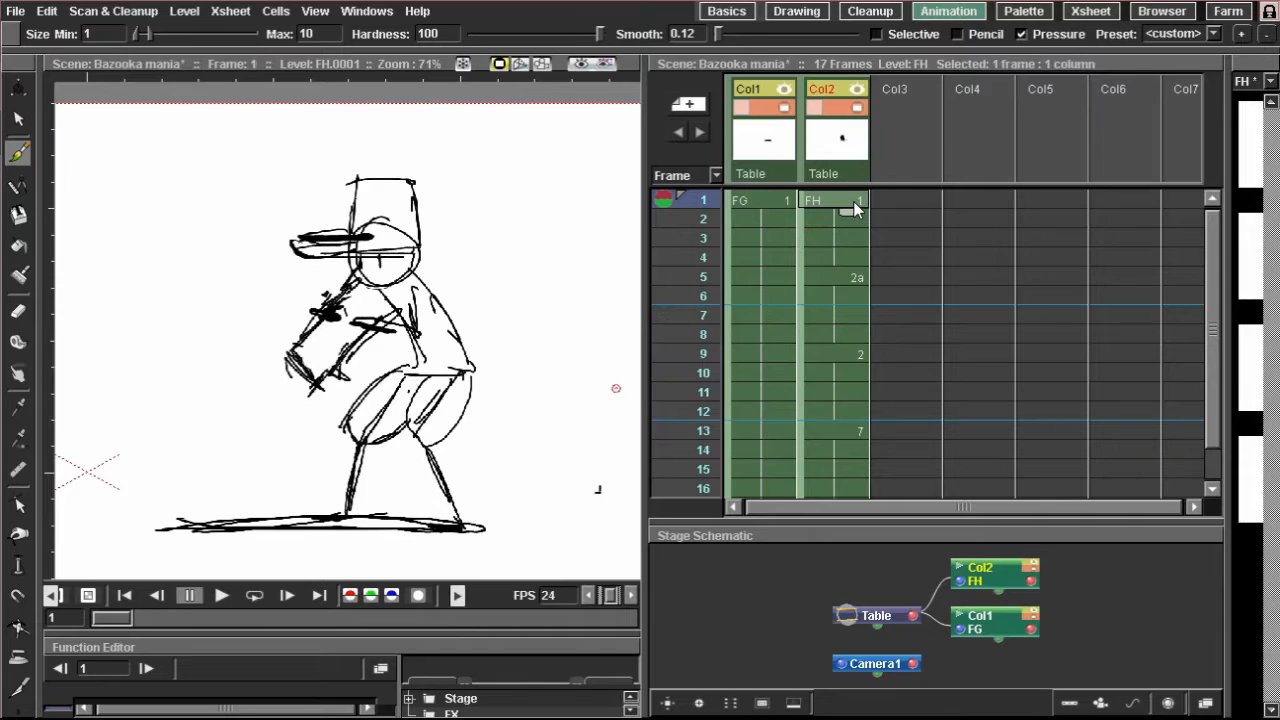
{"action": "left_click", "coordinate": [846, 278]}
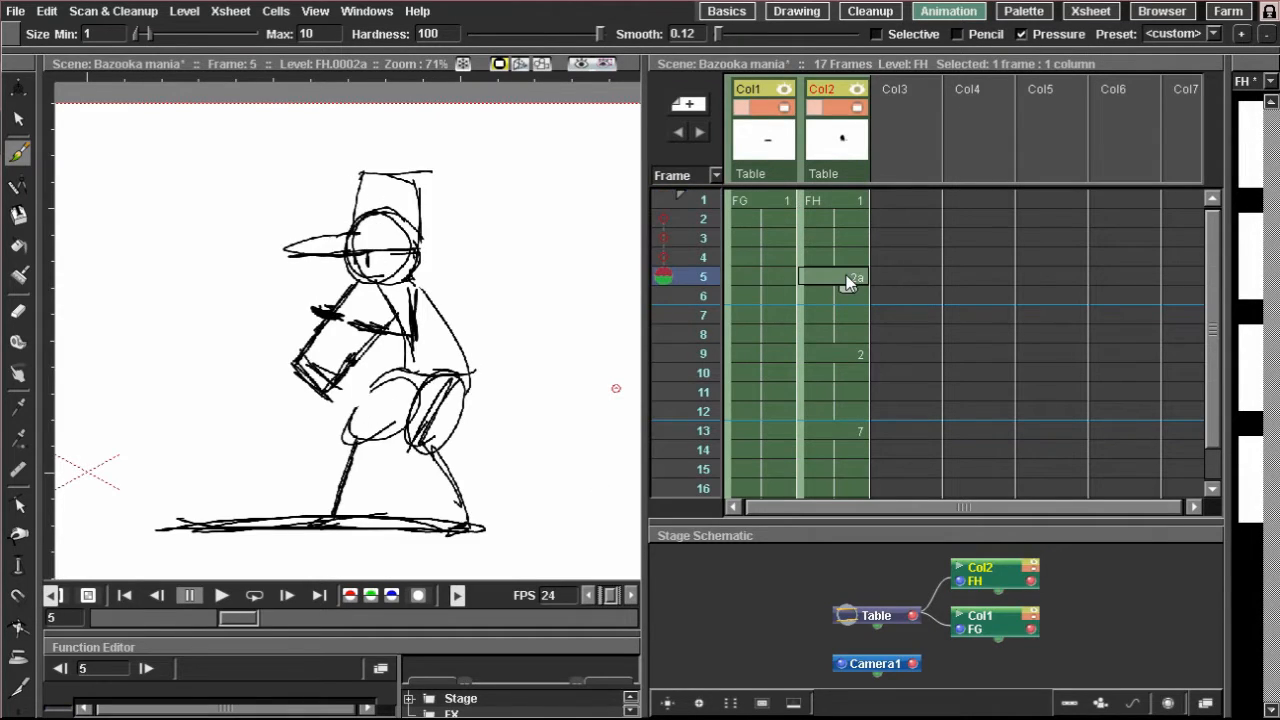
{"action": "left_click", "coordinate": [220, 595]}
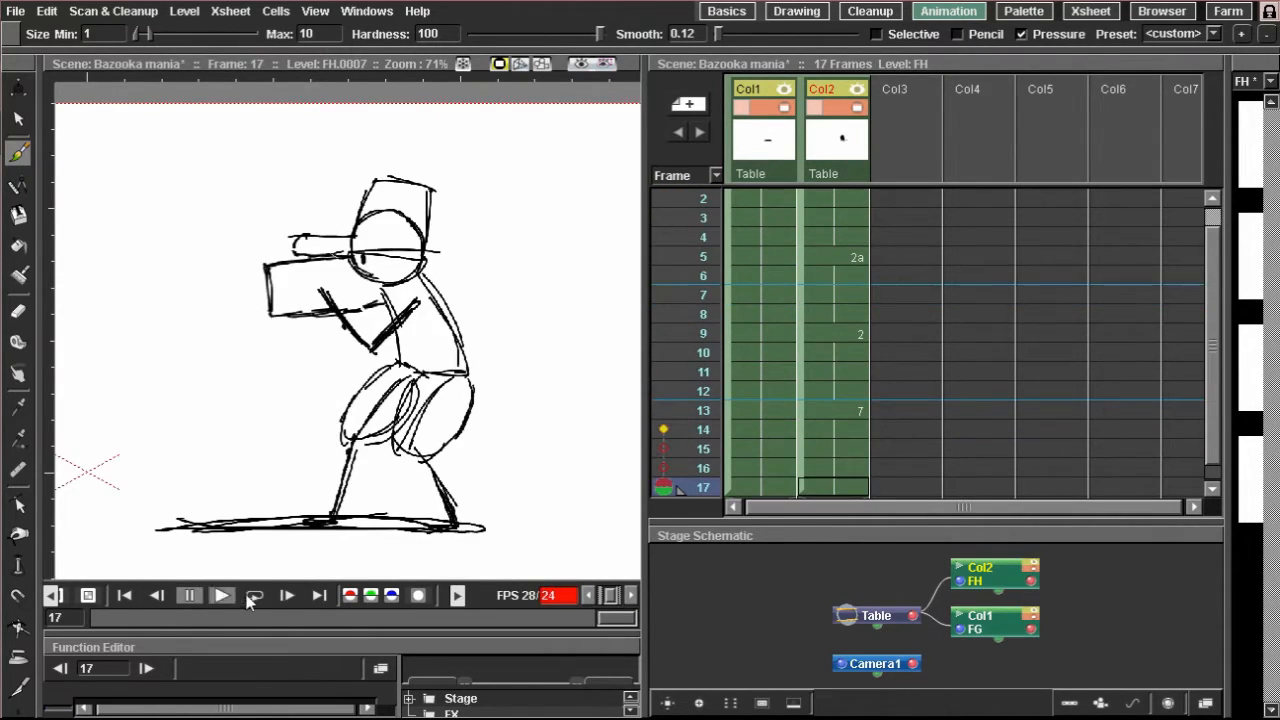
{"action": "left_click", "coordinate": [186, 596]}
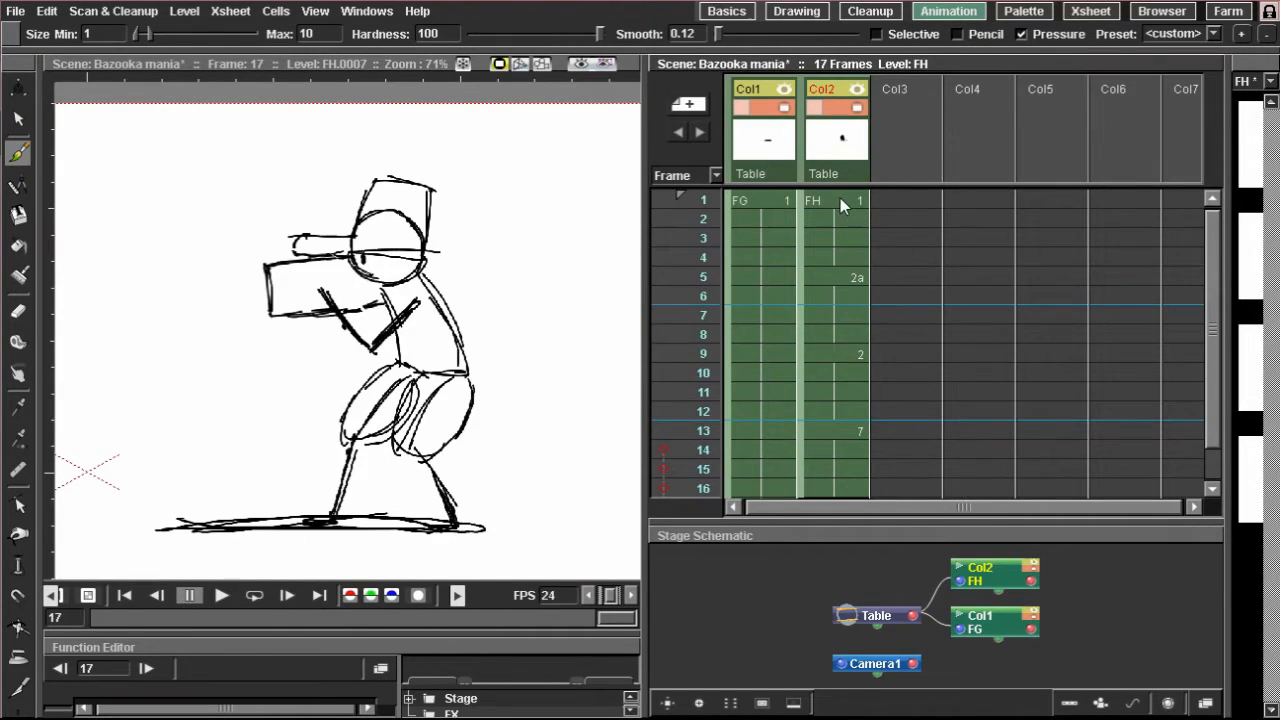
Step: Flip repeatedly between Col2's drawings at frames 1 and 9, also checking the poses at frames 5 and 13
{"action": "left_click", "coordinate": [841, 199]}
{"action": "left_click", "coordinate": [837, 351]}
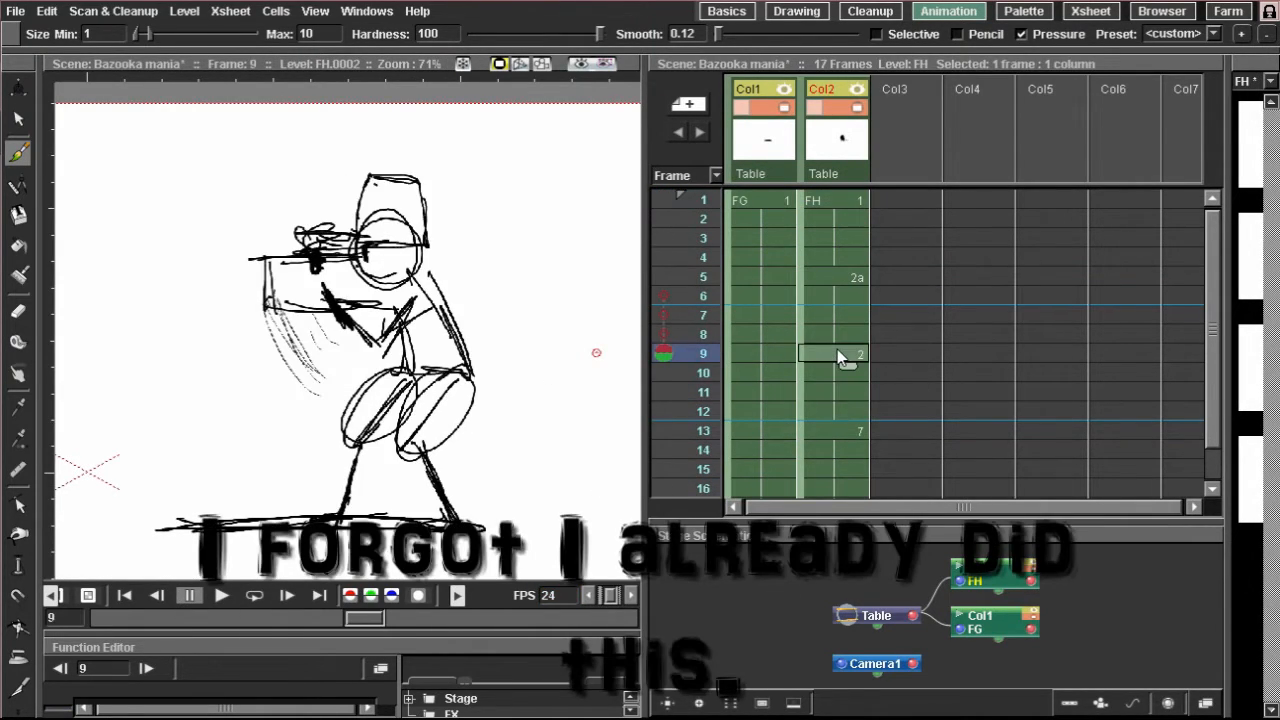
{"action": "left_click", "coordinate": [852, 199]}
{"action": "left_click", "coordinate": [833, 353]}
{"action": "left_click", "coordinate": [862, 201]}
{"action": "left_click", "coordinate": [830, 352]}
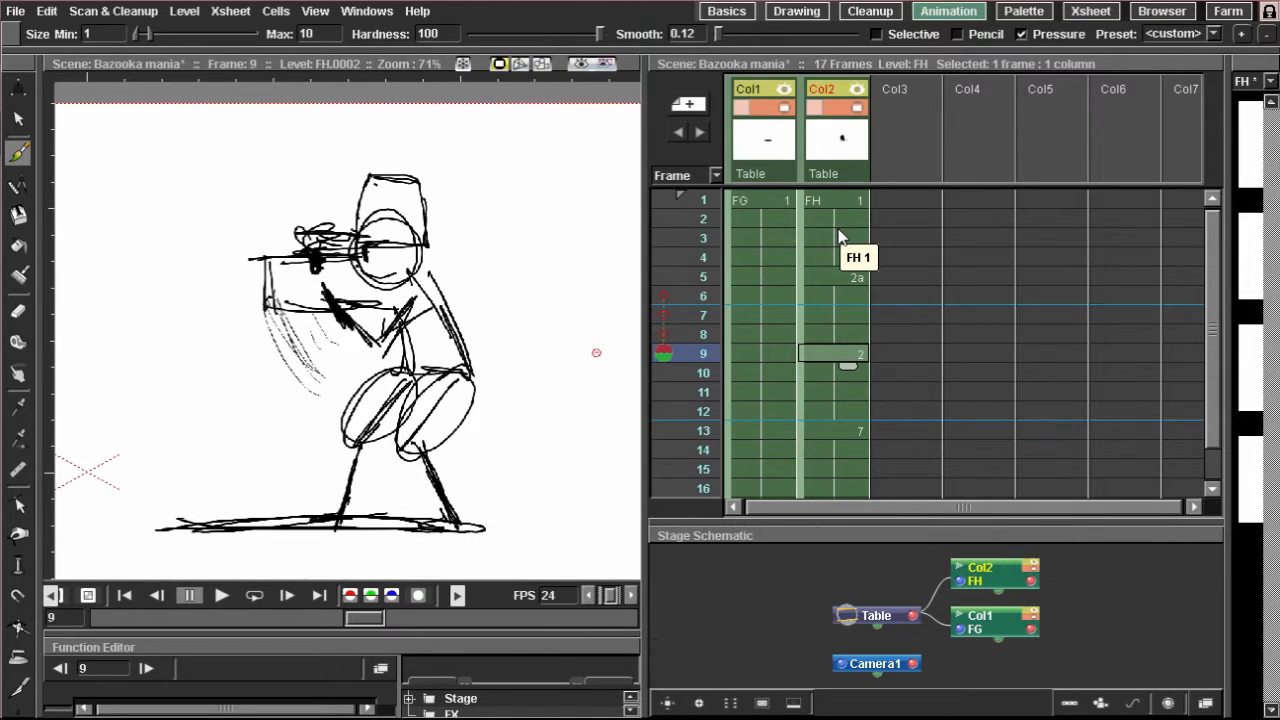
{"action": "left_click", "coordinate": [845, 434]}
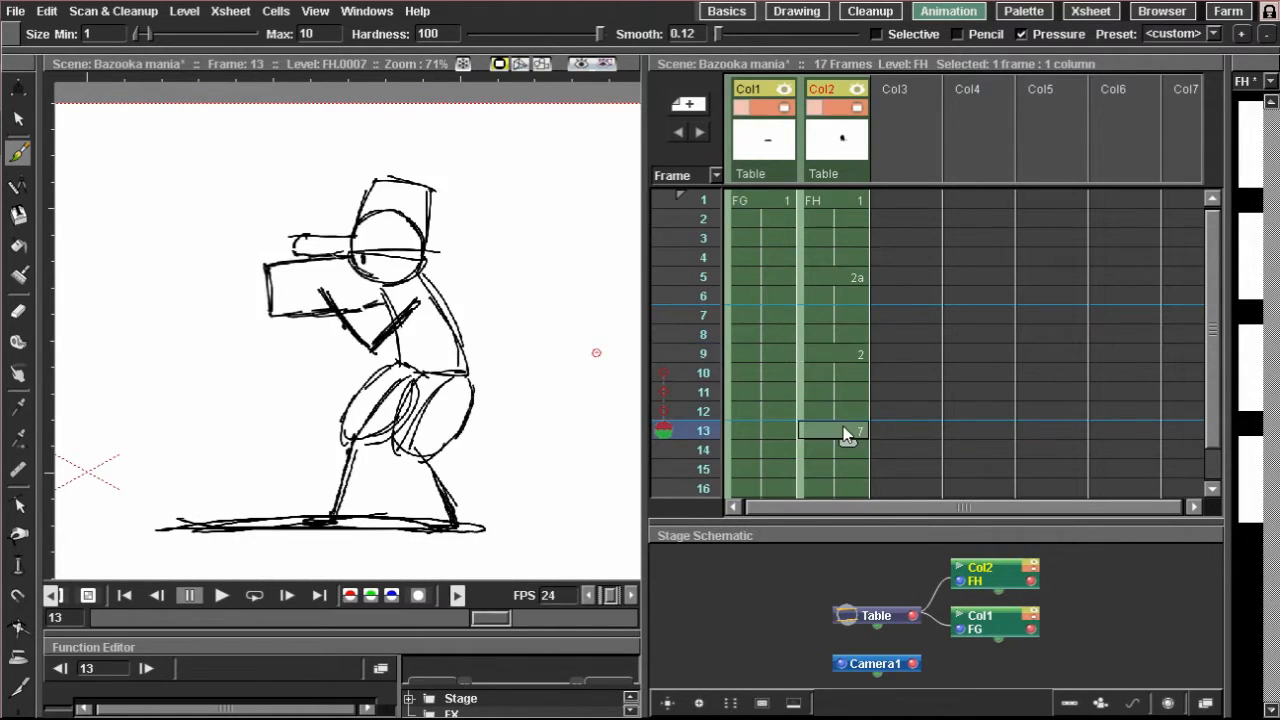
{"action": "left_click", "coordinate": [838, 207]}
{"action": "left_click", "coordinate": [845, 280]}
{"action": "left_click", "coordinate": [835, 353]}
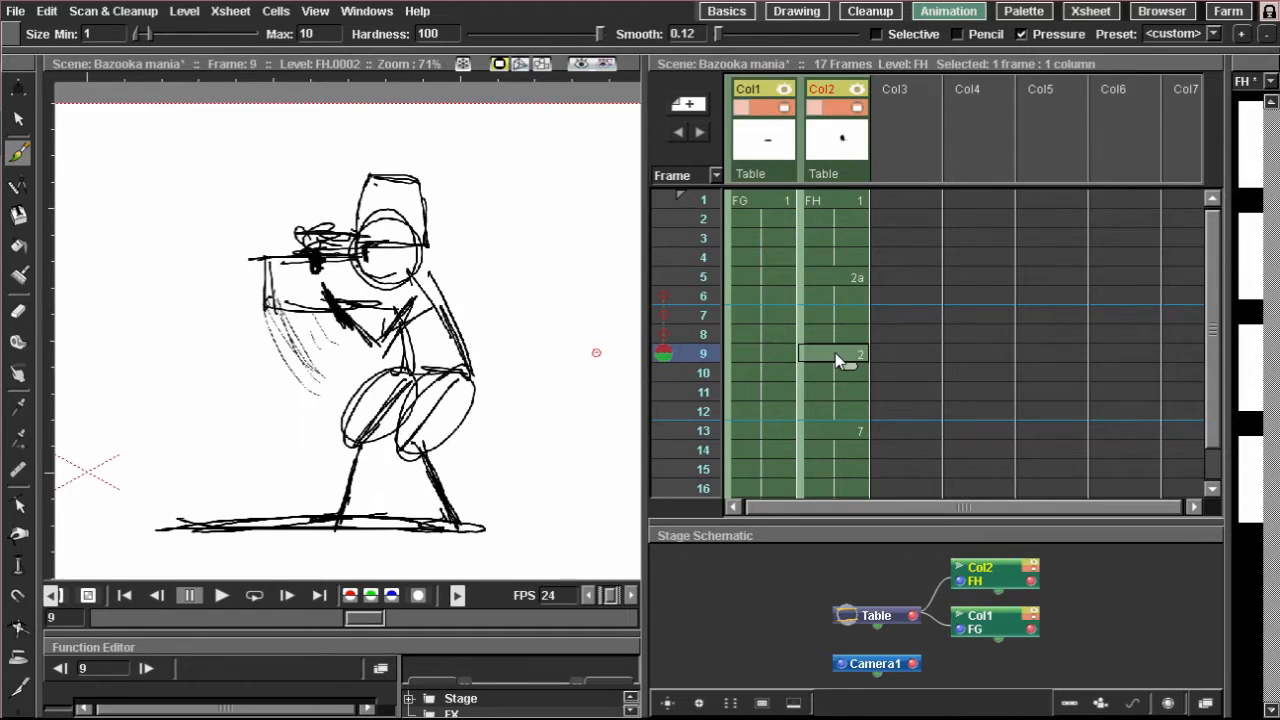
{"action": "left_click", "coordinate": [831, 204]}
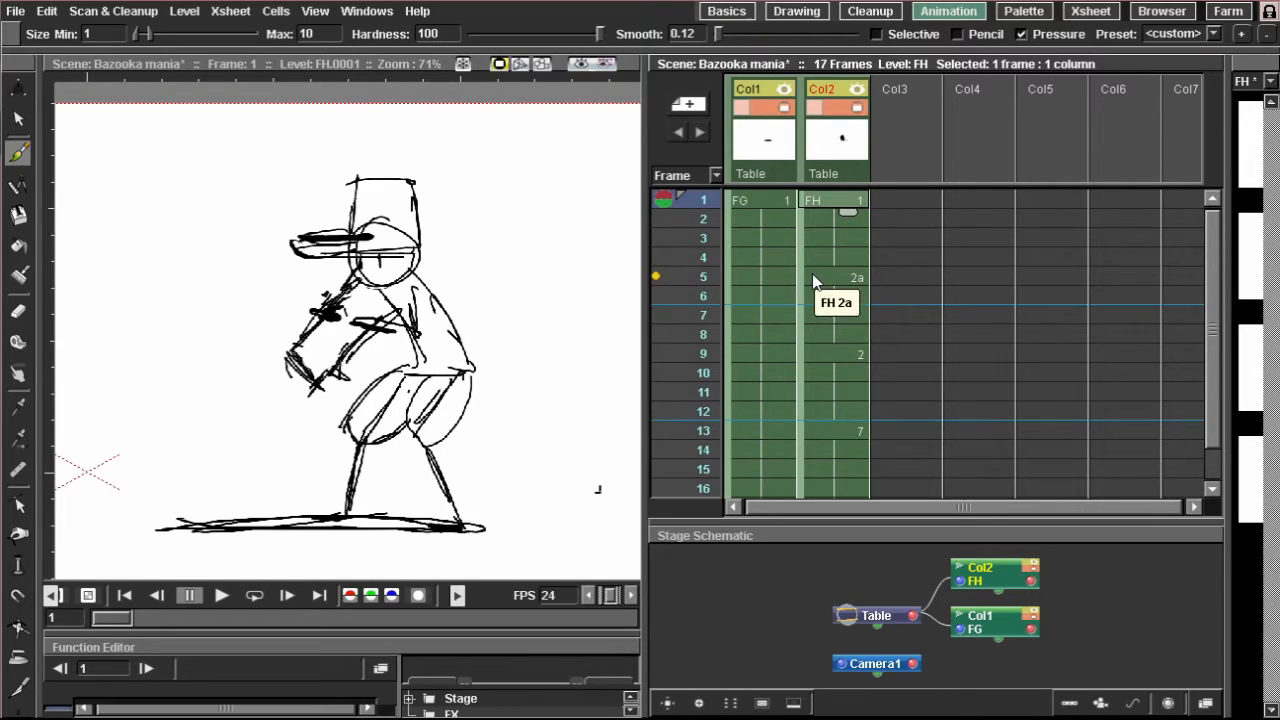
{"action": "left_click_drag", "start_coordinate": [283, 251], "coordinate": [150, 239]}
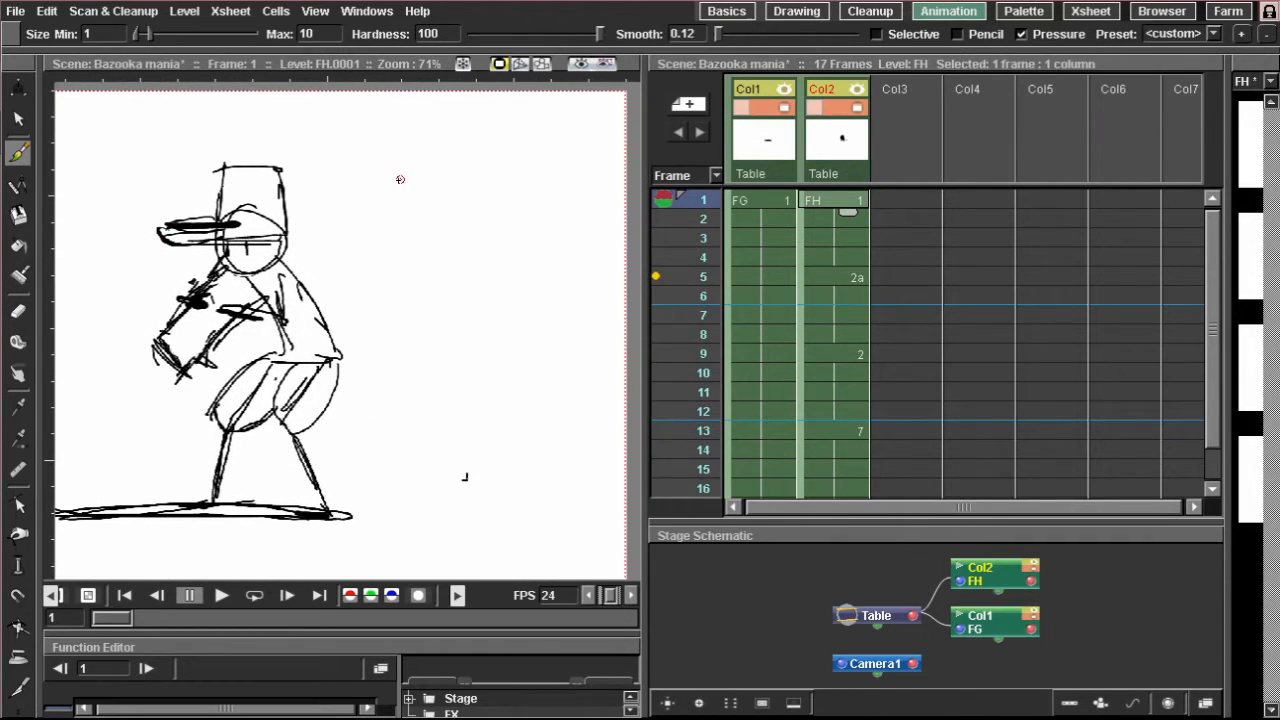
{"action": "mouse_move", "coordinate": [396, 168]}
{"action": "left_mouse_down"}
{"action": "mouse_move", "coordinate": [397, 198]}
{"action": "mouse_move", "coordinate": [416, 201]}
{"action": "left_mouse_up"}
{"action": "key", "text": "ctrl+z"}
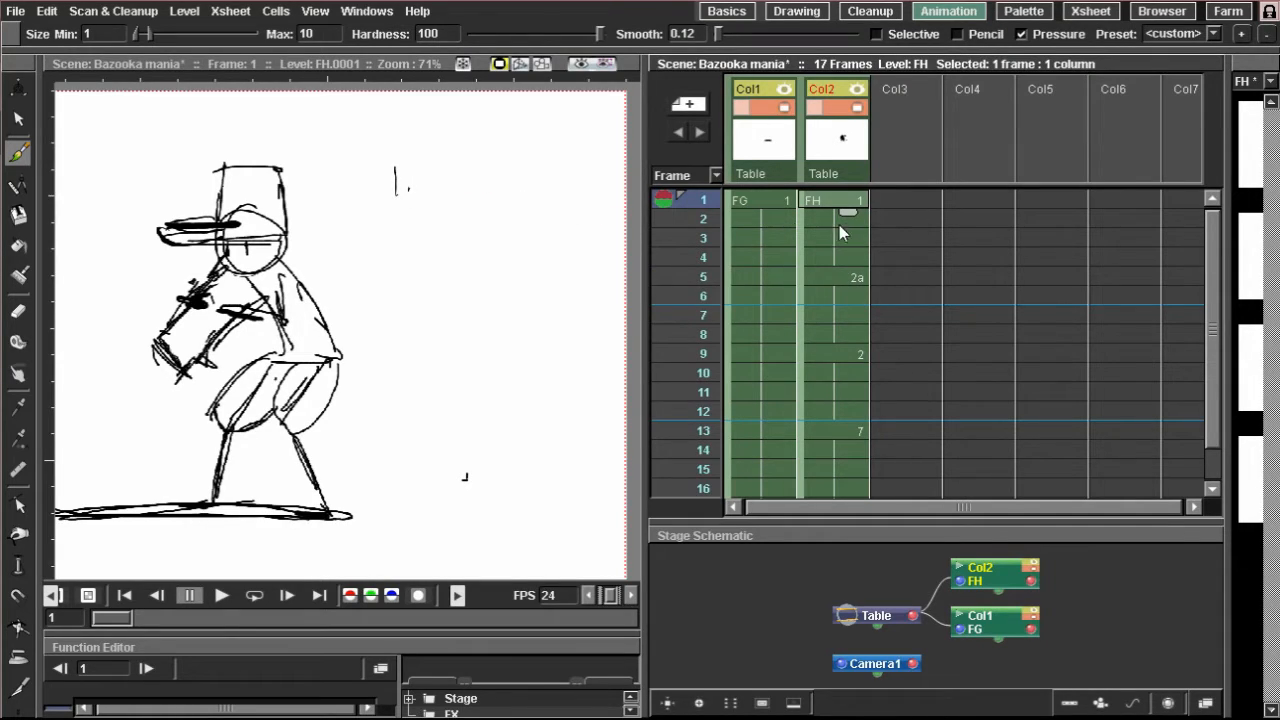
Step: Handwrite the note "1. lay out keys" beside the character in a new drawing at frame 1 of Col3
{"action": "left_click", "coordinate": [897, 203]}
{"action": "mouse_move", "coordinate": [382, 168]}
{"action": "left_mouse_down"}
{"action": "mouse_move", "coordinate": [380, 216]}
{"action": "mouse_move", "coordinate": [420, 214]}
{"action": "left_mouse_up"}
{"action": "left_click_drag", "start_coordinate": [434, 188], "coordinate": [425, 234]}
{"action": "left_click_drag", "start_coordinate": [482, 186], "coordinate": [488, 204]}
{"action": "left_click_drag", "start_coordinate": [502, 188], "coordinate": [536, 204]}
{"action": "left_click_drag", "start_coordinate": [522, 190], "coordinate": [562, 184]}
{"action": "mouse_move", "coordinate": [327, 166]}
{"action": "left_mouse_down"}
{"action": "mouse_move", "coordinate": [339, 209]}
{"action": "mouse_move", "coordinate": [329, 167]}
{"action": "left_mouse_up"}
{"action": "mouse_move", "coordinate": [308, 214]}
{"action": "left_mouse_down"}
{"action": "mouse_move", "coordinate": [469, 230]}
{"action": "mouse_move", "coordinate": [401, 234]}
{"action": "mouse_move", "coordinate": [400, 246]}
{"action": "mouse_move", "coordinate": [424, 274]}
{"action": "mouse_move", "coordinate": [448, 254]}
{"action": "mouse_move", "coordinate": [444, 274]}
{"action": "mouse_move", "coordinate": [477, 268]}
{"action": "left_mouse_up"}
{"action": "mouse_move", "coordinate": [489, 248]}
{"action": "left_mouse_down"}
{"action": "mouse_move", "coordinate": [481, 284]}
{"action": "mouse_move", "coordinate": [502, 267]}
{"action": "left_mouse_up"}
{"action": "left_click_drag", "start_coordinate": [399, 258], "coordinate": [411, 188]}
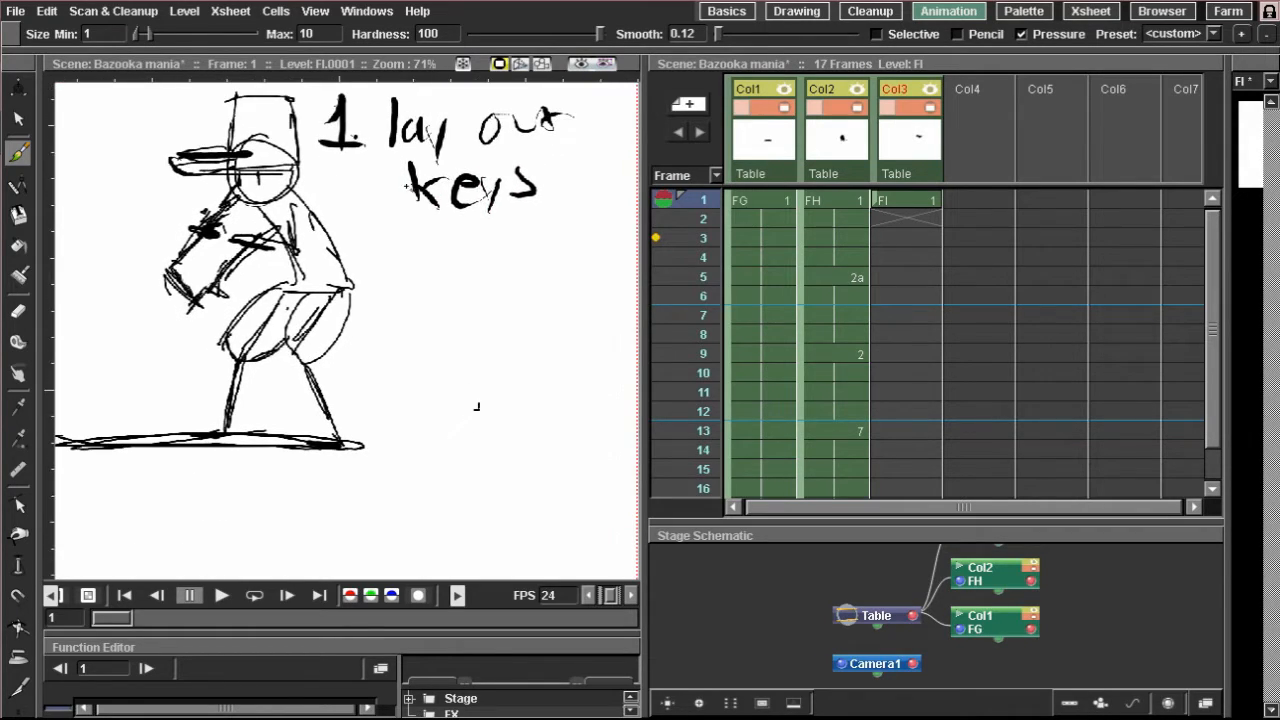
Step: Set the brush's minimum size to 3 and handwrite "2 Add anticipation" beside the character at frame 2 of Col3
{"action": "left_click", "coordinate": [92, 35]}
{"action": "type", "text": "3"}
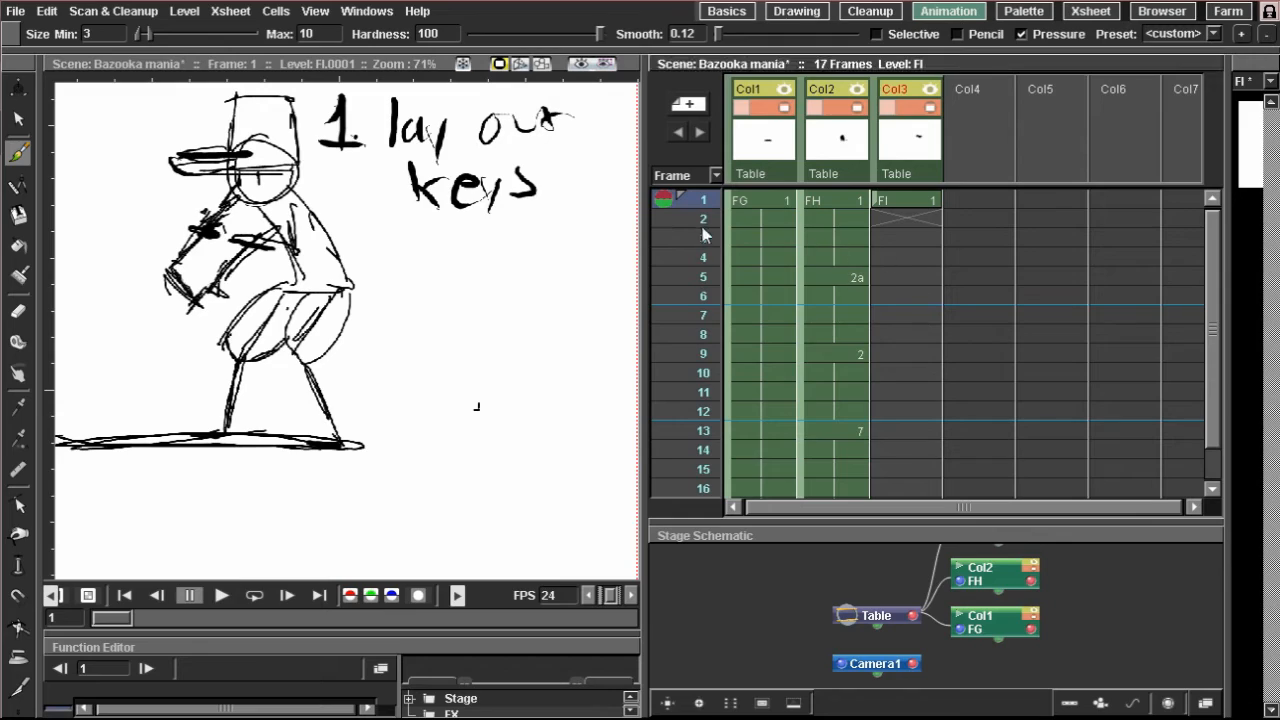
{"action": "left_click", "coordinate": [912, 222]}
{"action": "mouse_move", "coordinate": [357, 186]}
{"action": "left_mouse_down"}
{"action": "mouse_move", "coordinate": [354, 239]}
{"action": "mouse_move", "coordinate": [383, 252]}
{"action": "left_mouse_up"}
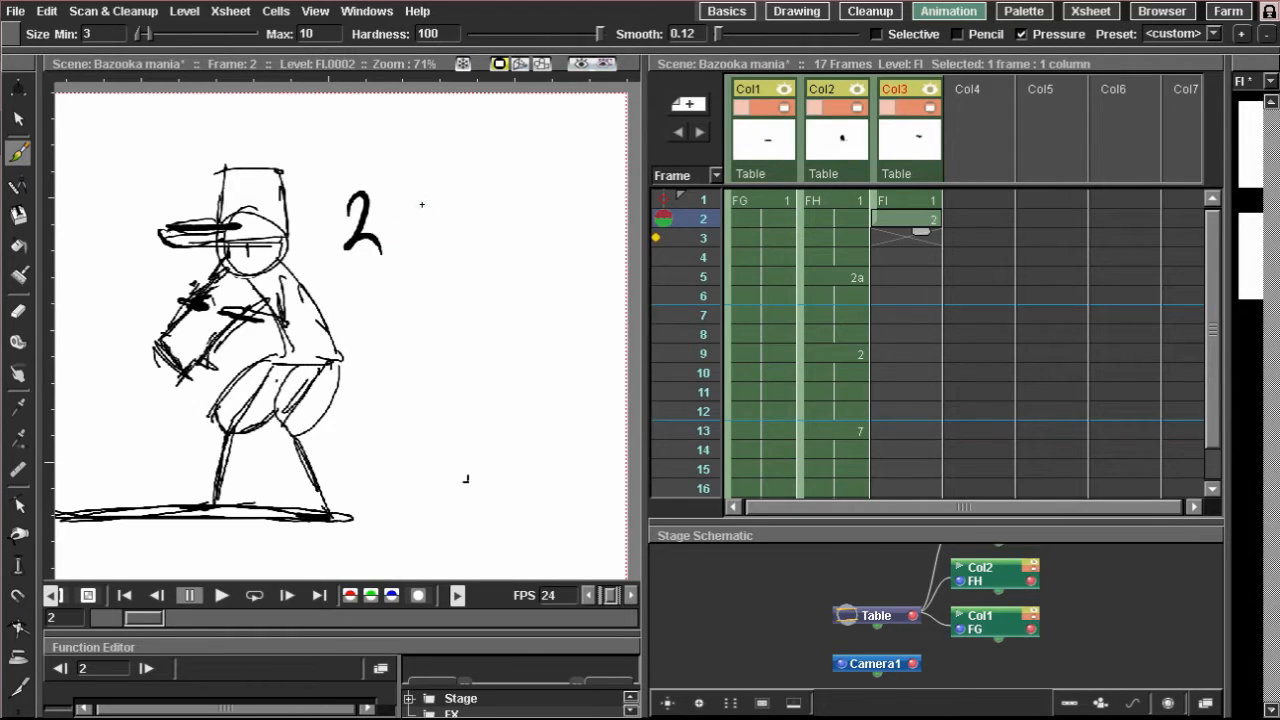
{"action": "mouse_move", "coordinate": [409, 245]}
{"action": "left_mouse_down"}
{"action": "mouse_move", "coordinate": [428, 267]}
{"action": "mouse_move", "coordinate": [443, 228]}
{"action": "left_mouse_up"}
{"action": "left_click_drag", "start_coordinate": [468, 197], "coordinate": [465, 253]}
{"action": "left_click_drag", "start_coordinate": [499, 197], "coordinate": [510, 242]}
{"action": "mouse_move", "coordinate": [432, 300]}
{"action": "left_mouse_down"}
{"action": "mouse_move", "coordinate": [446, 330]}
{"action": "mouse_move", "coordinate": [476, 326]}
{"action": "left_mouse_up"}
{"action": "mouse_move", "coordinate": [494, 280]}
{"action": "left_mouse_down"}
{"action": "mouse_move", "coordinate": [492, 326]}
{"action": "mouse_move", "coordinate": [500, 302]}
{"action": "left_mouse_up"}
{"action": "left_click_drag", "start_coordinate": [518, 298], "coordinate": [518, 326]}
{"action": "mouse_move", "coordinate": [515, 283]}
{"action": "left_mouse_down"}
{"action": "mouse_move", "coordinate": [453, 265]}
{"action": "mouse_move", "coordinate": [482, 299]}
{"action": "left_mouse_up"}
{"action": "left_click_drag", "start_coordinate": [494, 279], "coordinate": [497, 301]}
{"action": "left_click_drag", "start_coordinate": [489, 260], "coordinate": [491, 265]}
{"action": "left_click_drag", "start_coordinate": [498, 266], "coordinate": [431, 273]}
{"action": "mouse_move", "coordinate": [462, 270]}
{"action": "left_mouse_down"}
{"action": "mouse_move", "coordinate": [471, 342]}
{"action": "mouse_move", "coordinate": [468, 304]}
{"action": "left_mouse_up"}
{"action": "left_click_drag", "start_coordinate": [522, 272], "coordinate": [545, 298]}
{"action": "left_click_drag", "start_coordinate": [546, 248], "coordinate": [555, 297]}
{"action": "mouse_move", "coordinate": [538, 278]}
{"action": "left_mouse_down"}
{"action": "mouse_move", "coordinate": [567, 273]}
{"action": "mouse_move", "coordinate": [490, 271]}
{"action": "mouse_move", "coordinate": [520, 270]}
{"action": "mouse_move", "coordinate": [555, 308]}
{"action": "mouse_move", "coordinate": [652, 277]}
{"action": "left_mouse_up"}
Step: Handwrite the note "3) Add cool down" beside the character in a new drawing at frame 3 of Col3
{"action": "left_click", "coordinate": [889, 235]}
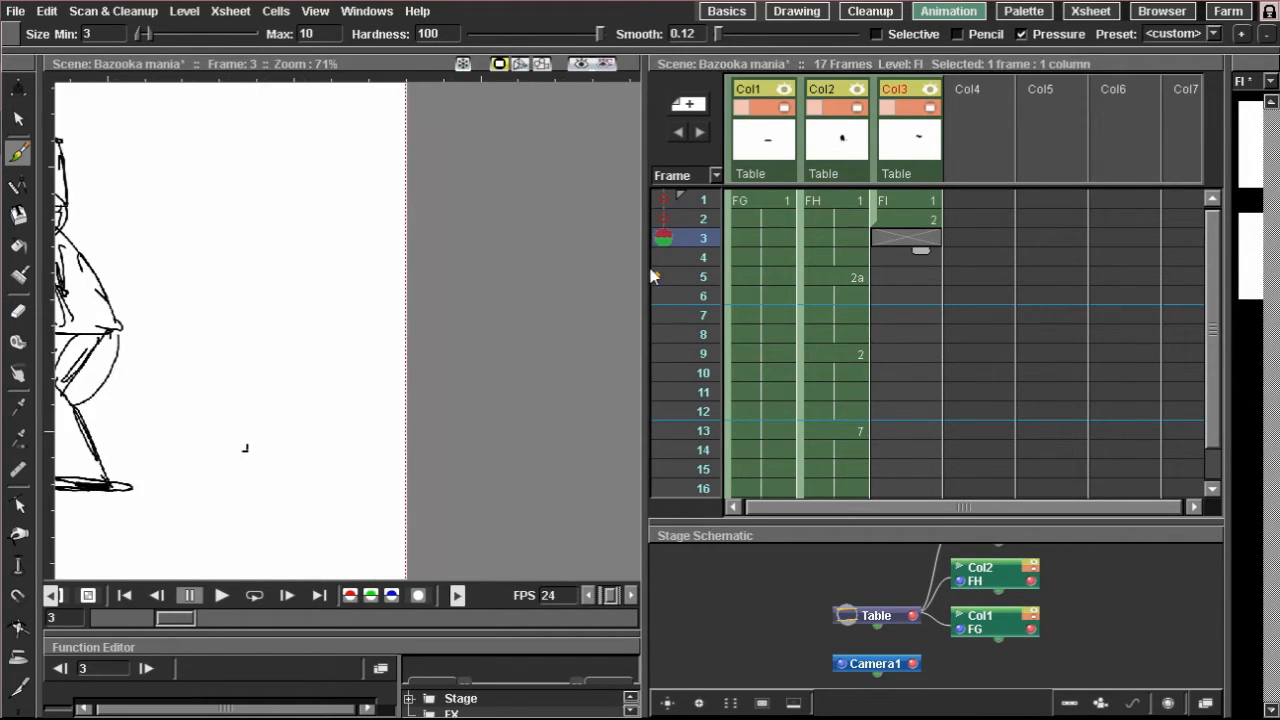
{"action": "left_click_drag", "start_coordinate": [325, 196], "coordinate": [390, 212]}
{"action": "mouse_move", "coordinate": [197, 203]}
{"action": "left_mouse_down"}
{"action": "mouse_move", "coordinate": [229, 227]}
{"action": "mouse_move", "coordinate": [195, 244]}
{"action": "left_mouse_up"}
{"action": "left_click_drag", "start_coordinate": [234, 195], "coordinate": [232, 242]}
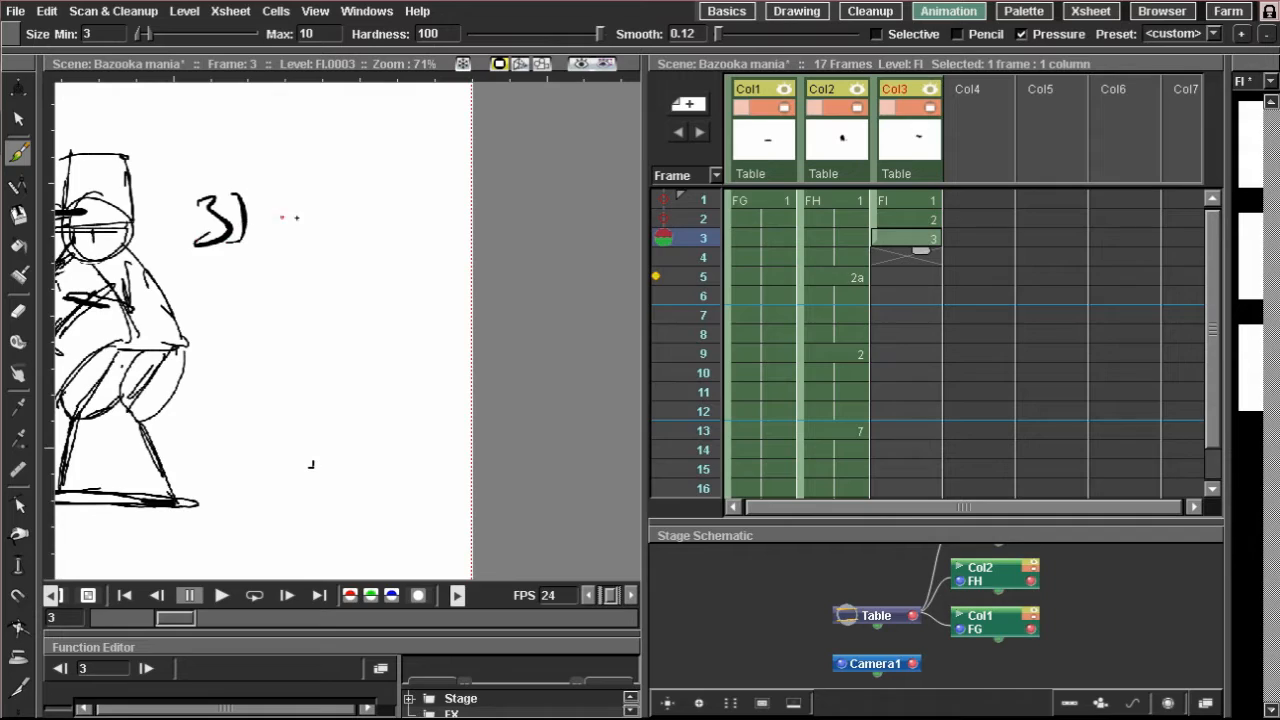
{"action": "mouse_move", "coordinate": [314, 186]}
{"action": "left_mouse_down"}
{"action": "mouse_move", "coordinate": [292, 242]}
{"action": "mouse_move", "coordinate": [320, 258]}
{"action": "left_mouse_up"}
{"action": "left_click_drag", "start_coordinate": [284, 226], "coordinate": [330, 220]}
{"action": "left_click_drag", "start_coordinate": [358, 186], "coordinate": [362, 248]}
{"action": "mouse_move", "coordinate": [392, 180]}
{"action": "left_mouse_down"}
{"action": "mouse_move", "coordinate": [388, 206]}
{"action": "mouse_move", "coordinate": [414, 232]}
{"action": "left_mouse_up"}
{"action": "mouse_move", "coordinate": [480, 200]}
{"action": "left_mouse_down"}
{"action": "mouse_move", "coordinate": [494, 240]}
{"action": "mouse_move", "coordinate": [516, 210]}
{"action": "left_mouse_up"}
{"action": "mouse_move", "coordinate": [546, 206]}
{"action": "left_mouse_down"}
{"action": "mouse_move", "coordinate": [530, 220]}
{"action": "mouse_move", "coordinate": [548, 212]}
{"action": "left_mouse_up"}
{"action": "left_click_drag", "start_coordinate": [574, 180], "coordinate": [578, 242]}
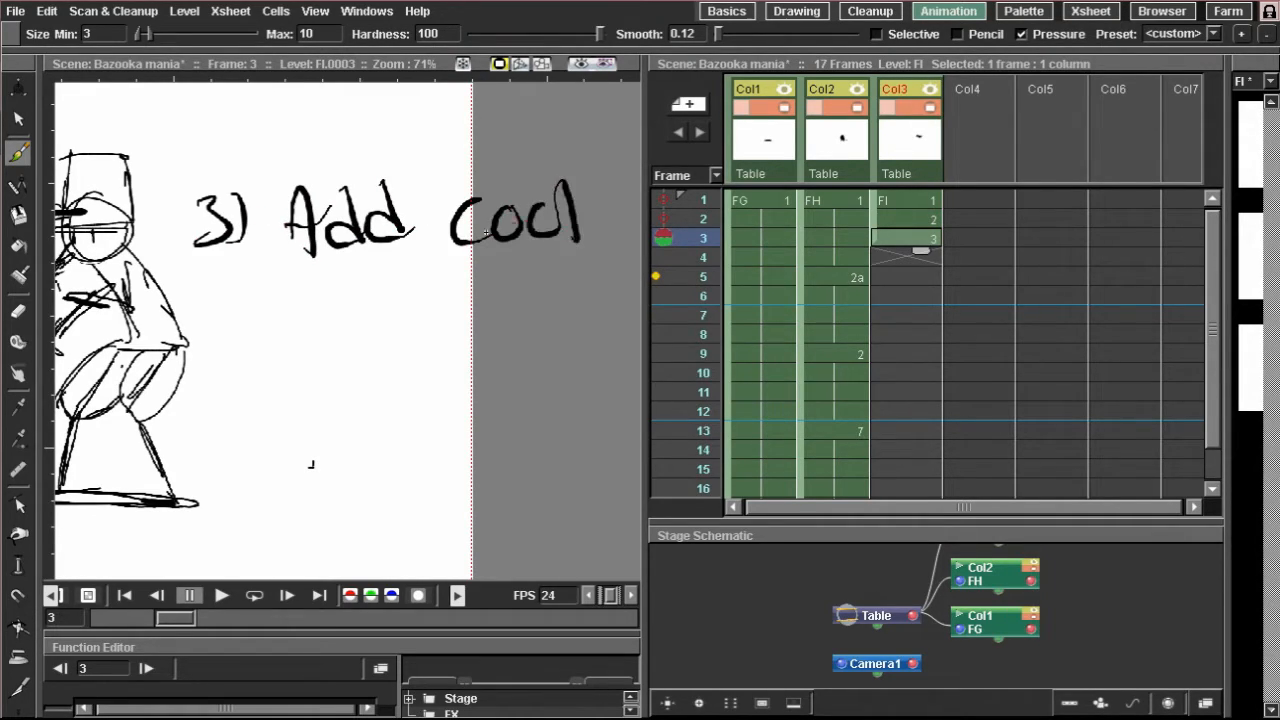
{"action": "left_click_drag", "start_coordinate": [371, 310], "coordinate": [271, 333]}
{"action": "left_click_drag", "start_coordinate": [298, 288], "coordinate": [293, 356]}
{"action": "left_click_drag", "start_coordinate": [290, 326], "coordinate": [270, 350]}
{"action": "left_click_drag", "start_coordinate": [328, 318], "coordinate": [428, 336]}
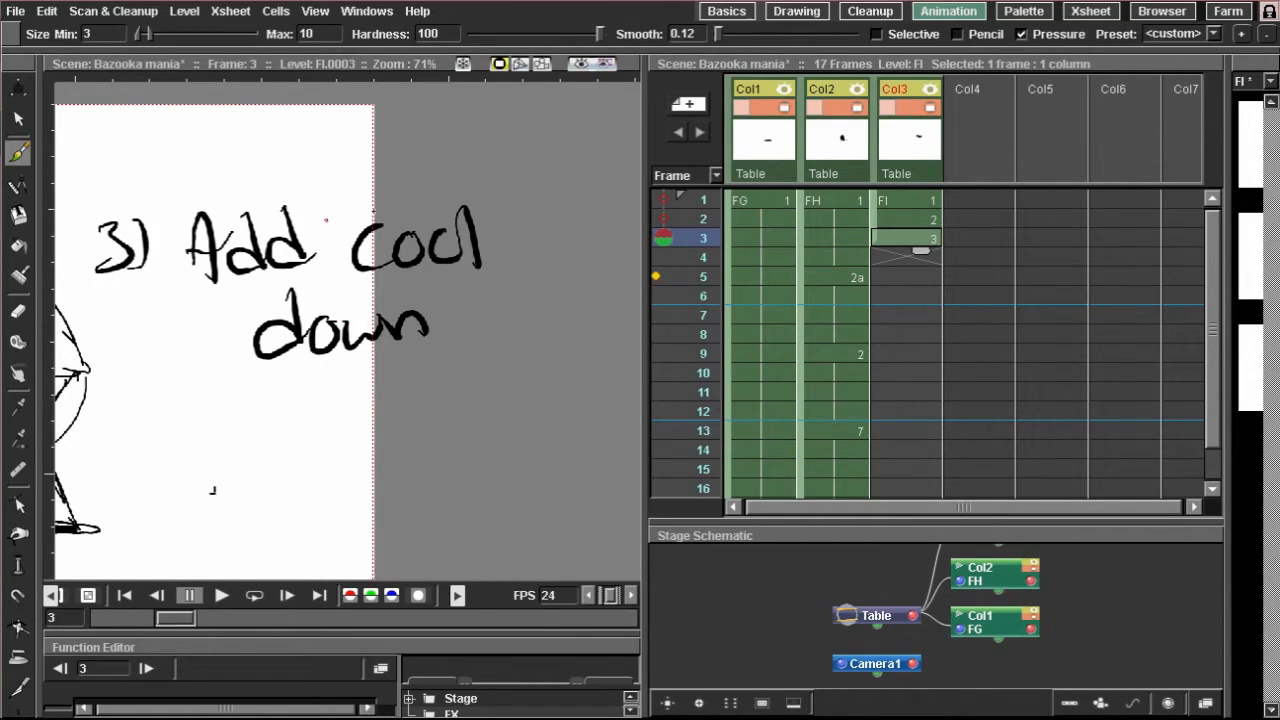
Step: Review the three handwritten notes in Col3 and the matching key poses in Col2 at frames 5 and 9
{"action": "left_click", "coordinate": [910, 202]}
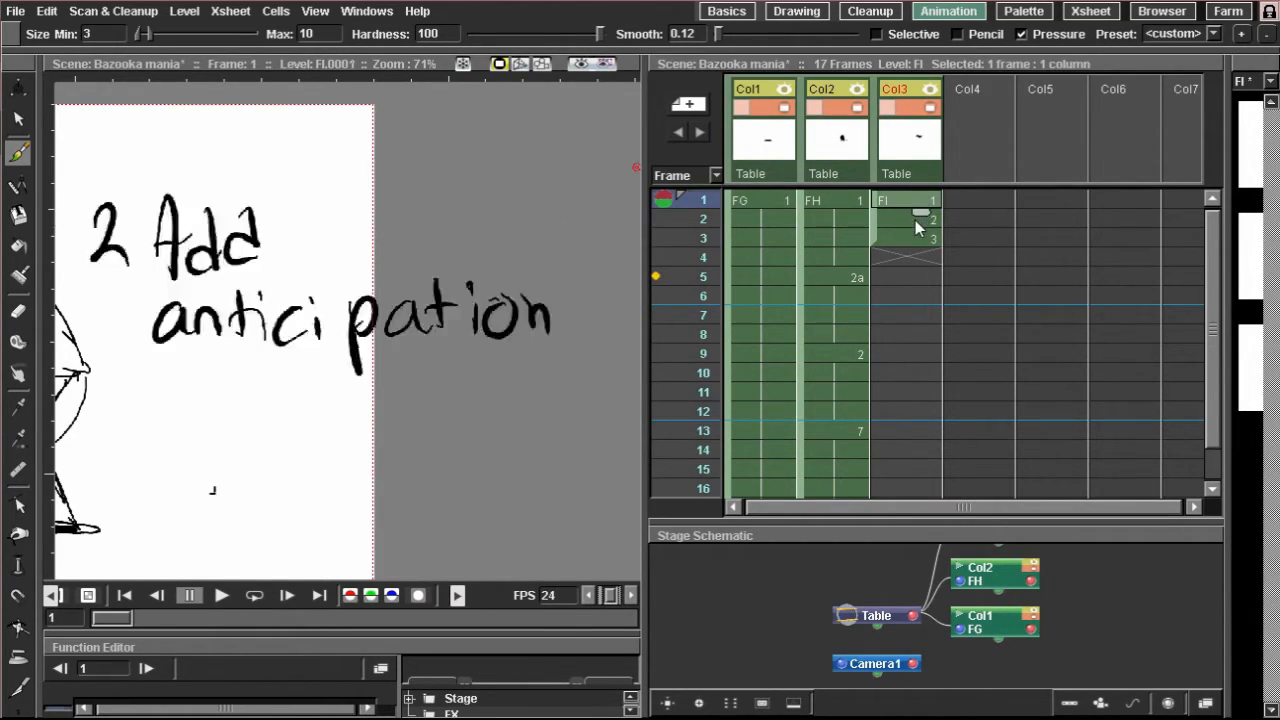
{"action": "left_click", "coordinate": [916, 224]}
{"action": "left_click", "coordinate": [914, 242]}
{"action": "scroll", "coordinate": [370, 297], "scroll_direction": "down", "scroll_amount": 4}
{"action": "left_click_drag", "start_coordinate": [460, 325], "coordinate": [630, 294]}
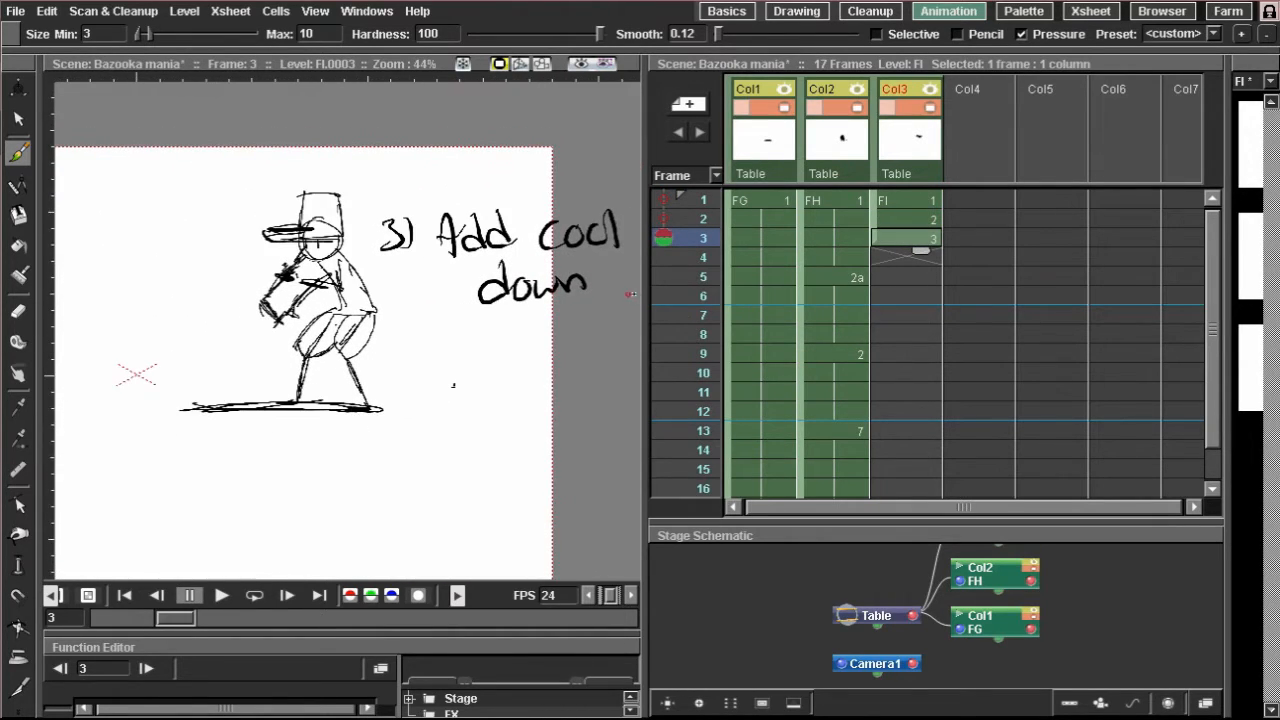
{"action": "left_click", "coordinate": [820, 216]}
{"action": "left_click", "coordinate": [827, 274]}
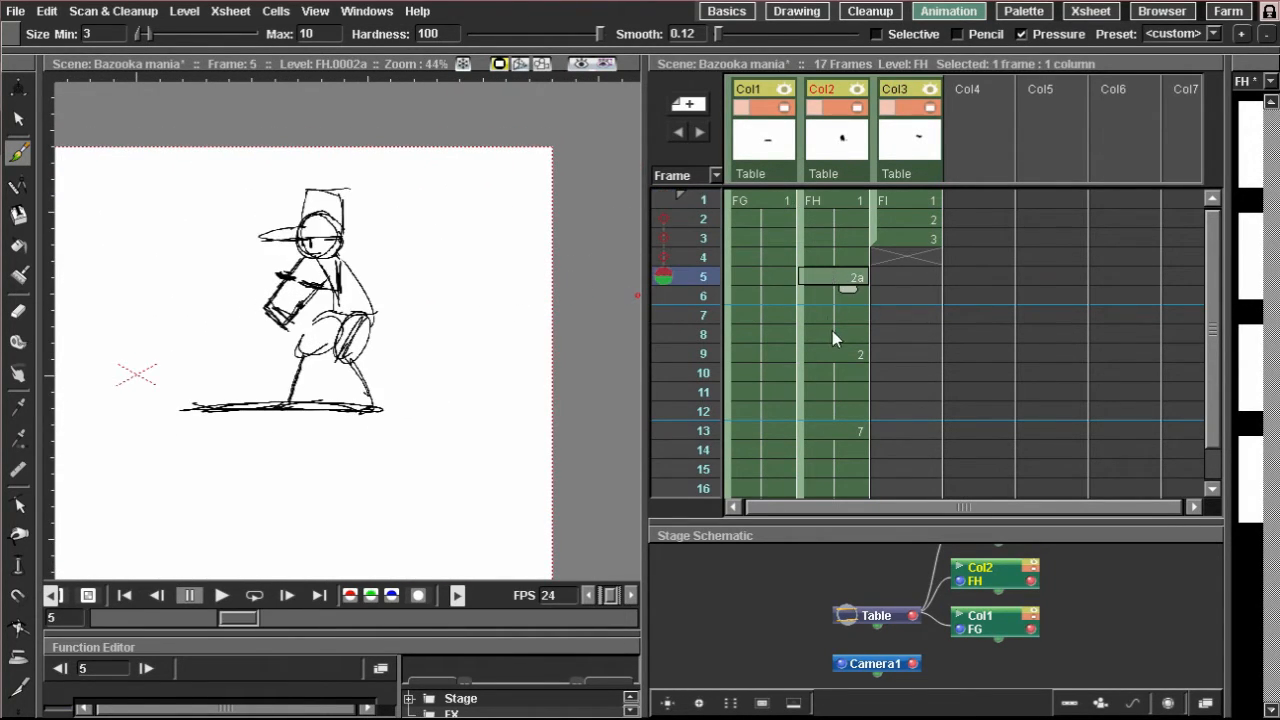
{"action": "left_click_drag", "start_coordinate": [832, 352], "coordinate": [832, 366]}
{"action": "scroll", "coordinate": [334, 290], "scroll_direction": "up", "scroll_amount": 4}
{"action": "left_click_drag", "start_coordinate": [334, 290], "coordinate": [425, 275]}
{"action": "scroll", "coordinate": [425, 275], "scroll_direction": "down", "scroll_amount": 1}
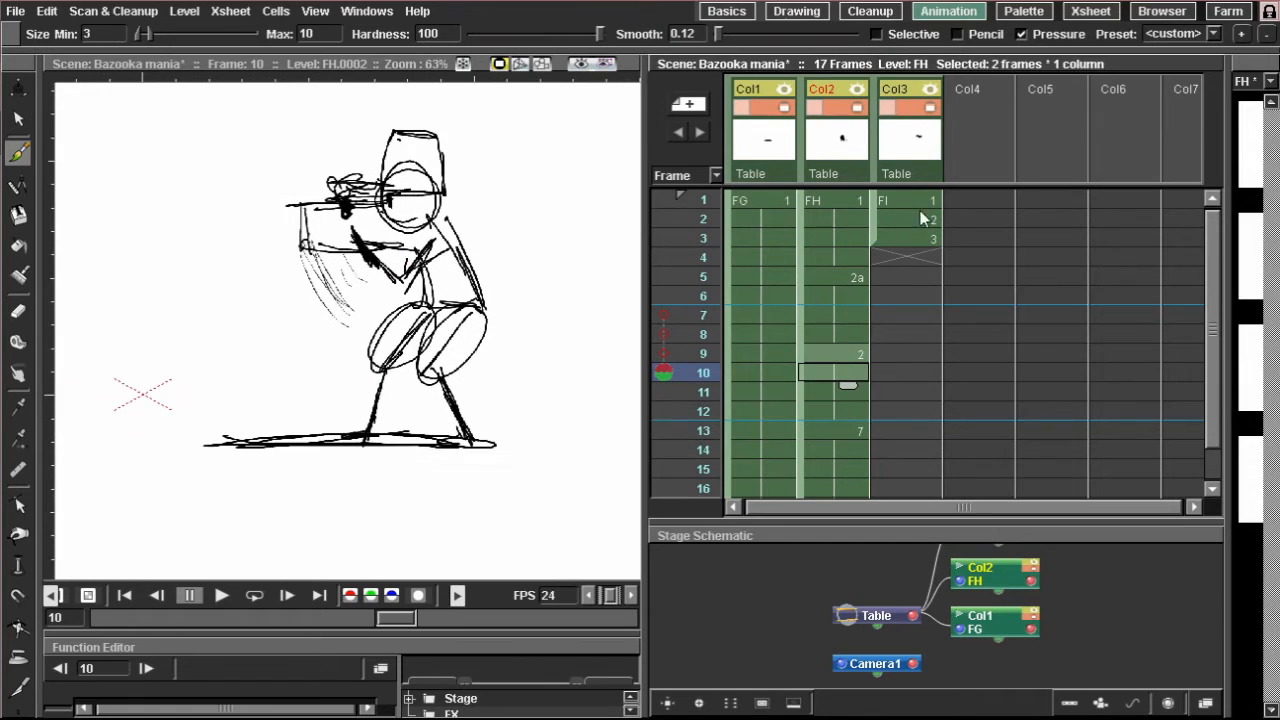
Step: Hide the Col3 notes by turning off the column's camera stand and preview visibility
{"action": "left_click", "coordinate": [902, 153]}
{"action": "left_click", "coordinate": [928, 107]}
{"action": "left_click", "coordinate": [929, 90]}
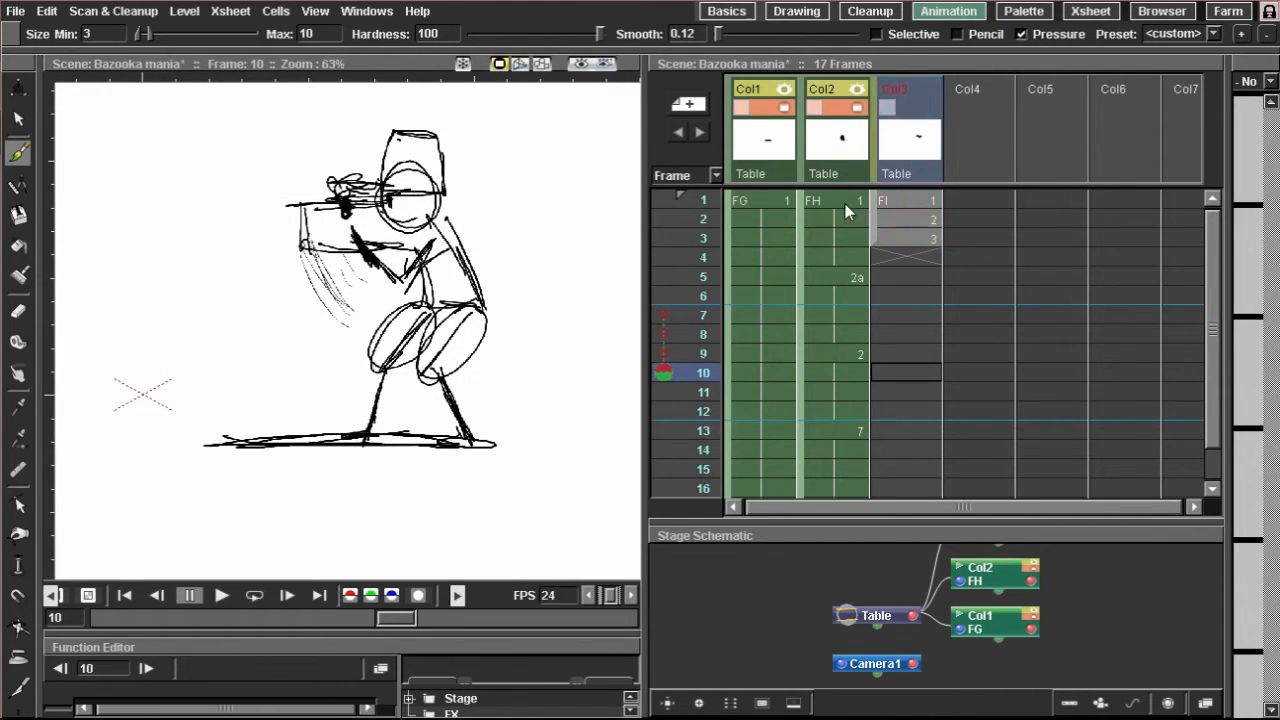
Step: Play the animation from frame 1 twice, checking Col2's key poses from frame 1 to frame 13 between the runs
{"action": "left_click", "coordinate": [846, 204]}
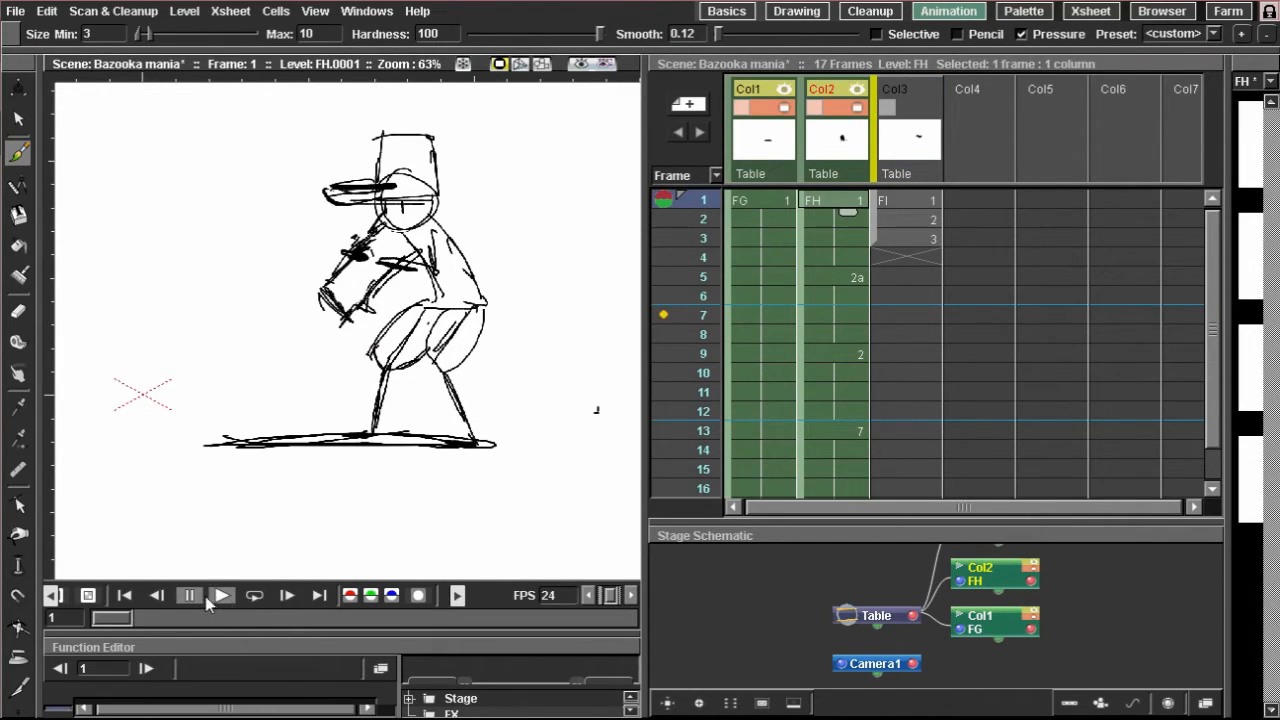
{"action": "left_click", "coordinate": [221, 596]}
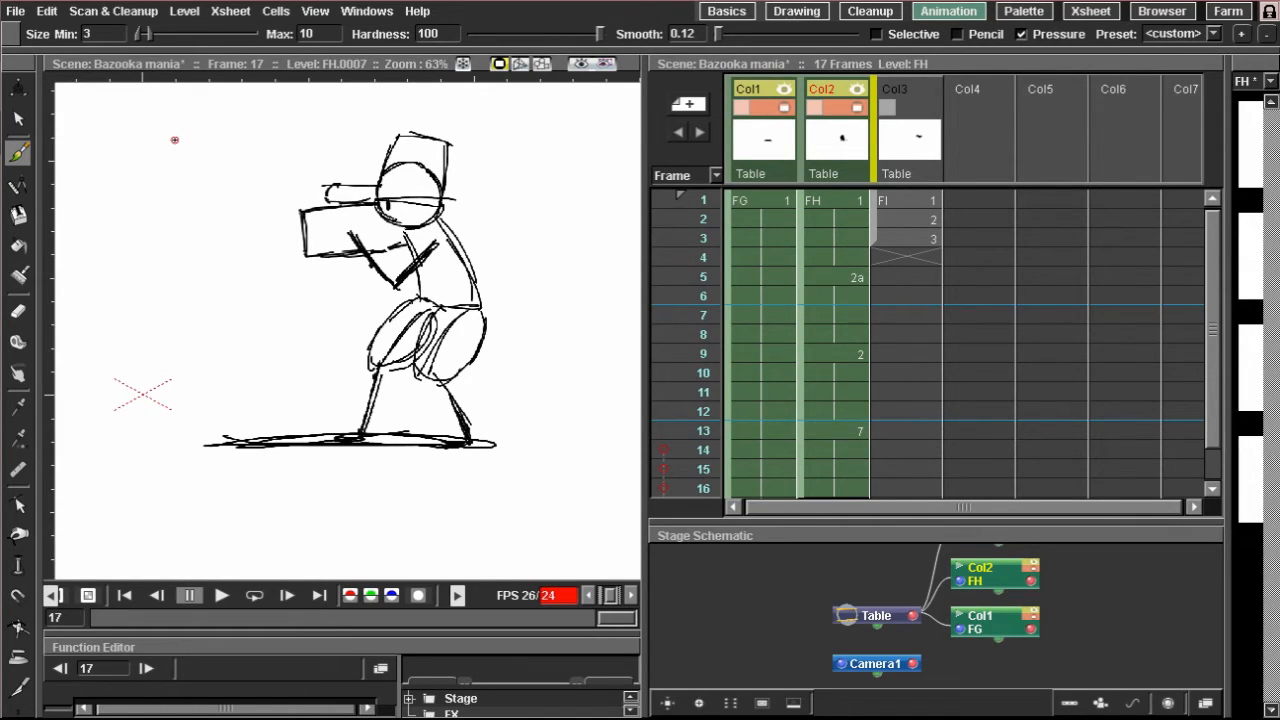
{"action": "left_click", "coordinate": [843, 203]}
{"action": "left_click", "coordinate": [849, 298]}
{"action": "left_click", "coordinate": [847, 354]}
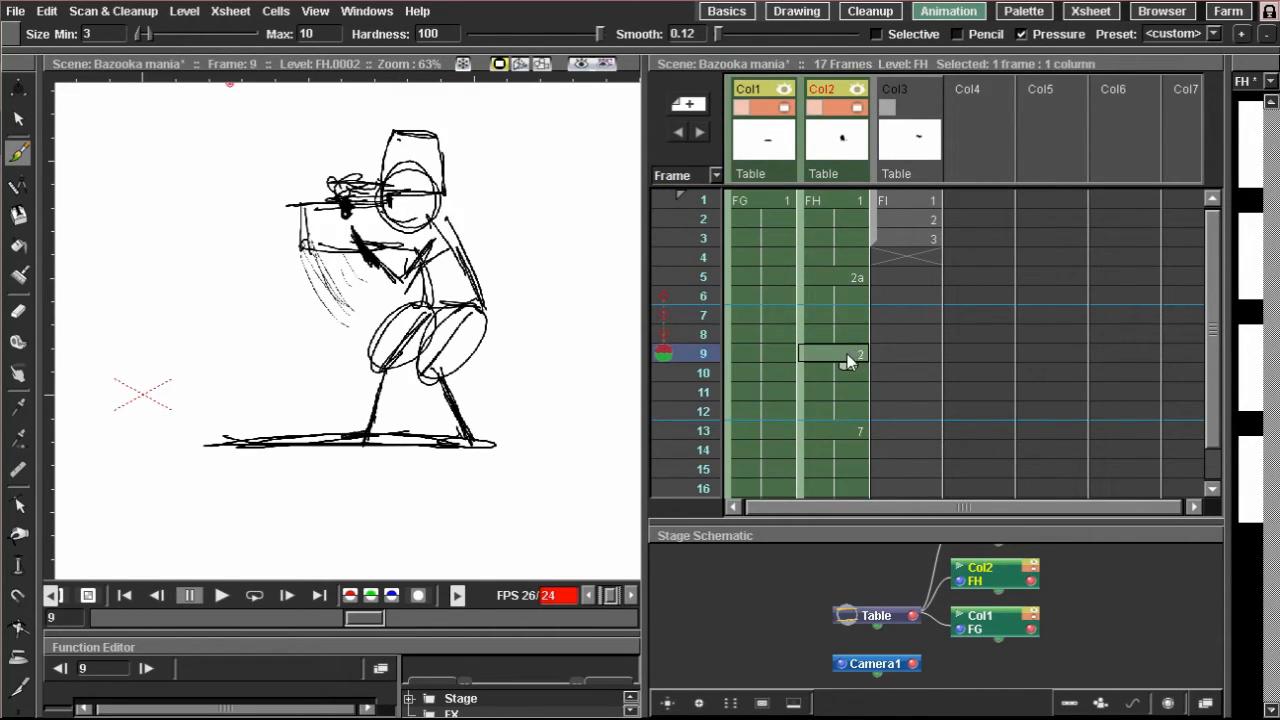
{"action": "left_click", "coordinate": [856, 433]}
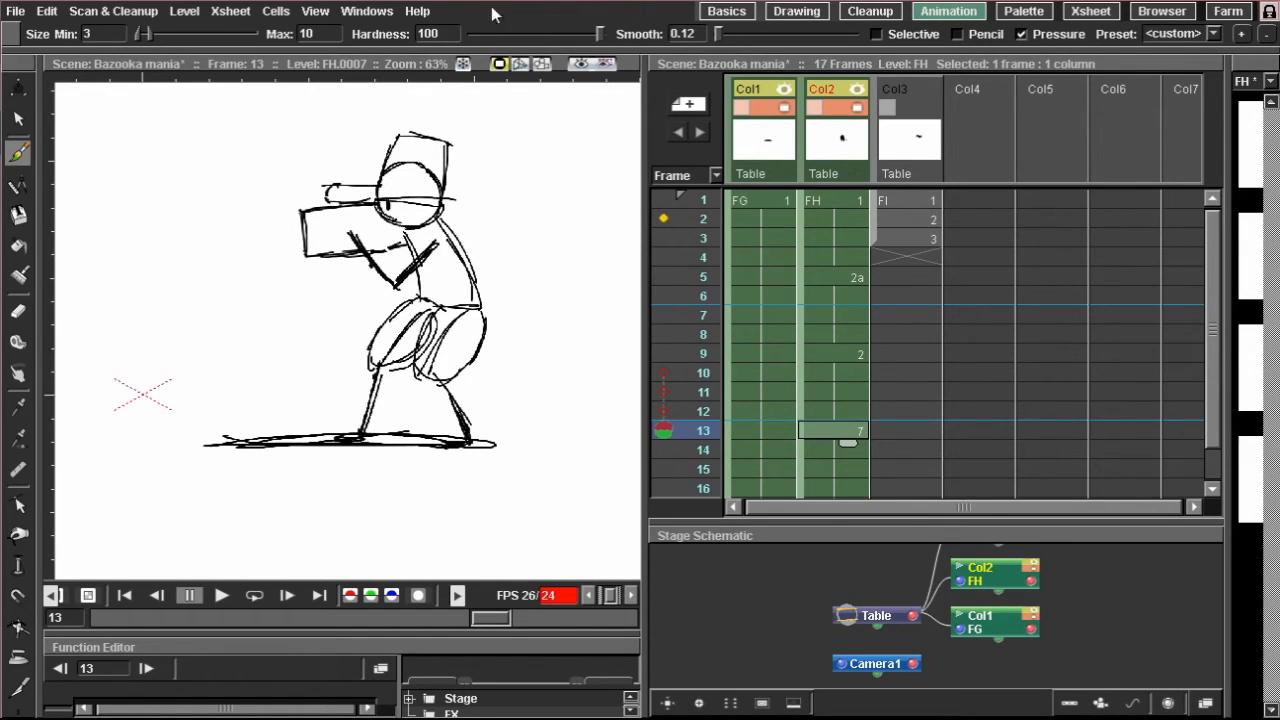
{"action": "left_click", "coordinate": [818, 202]}
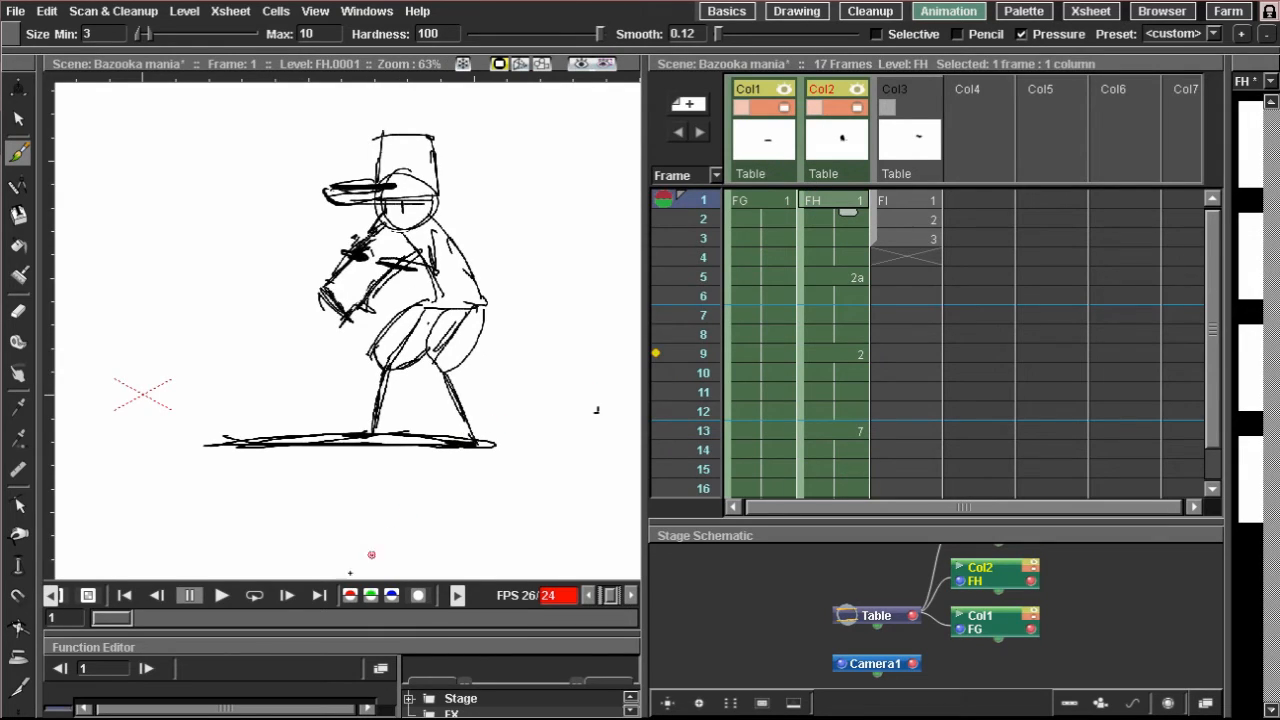
{"action": "left_click", "coordinate": [219, 600]}
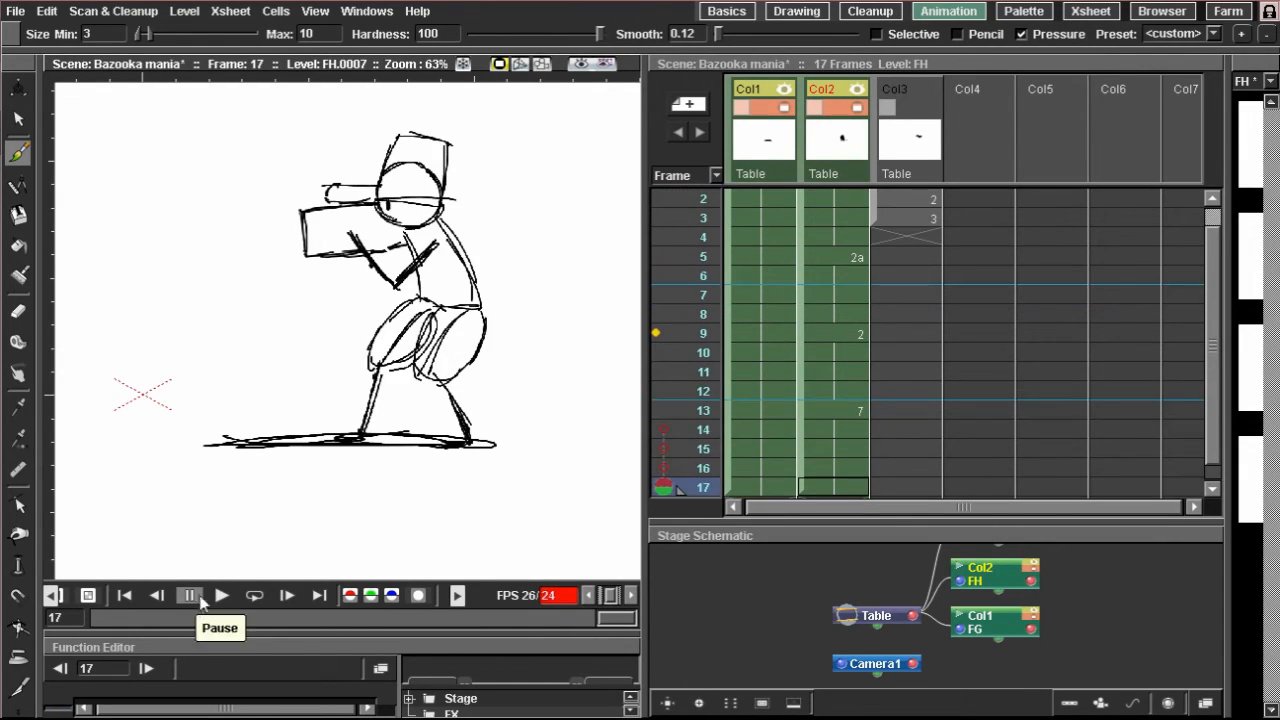